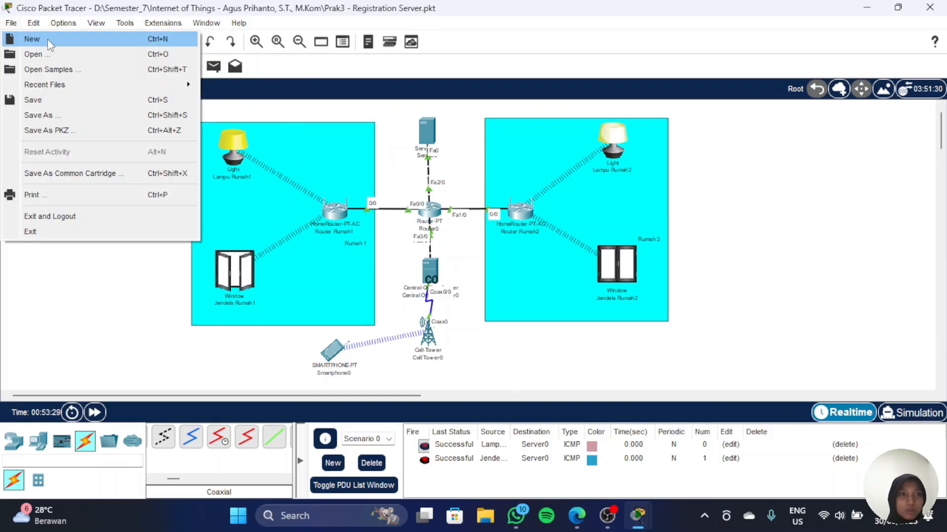
Step: Start a new blank network without saving the current one
{"action": "left_click", "coordinate": [38, 40]}
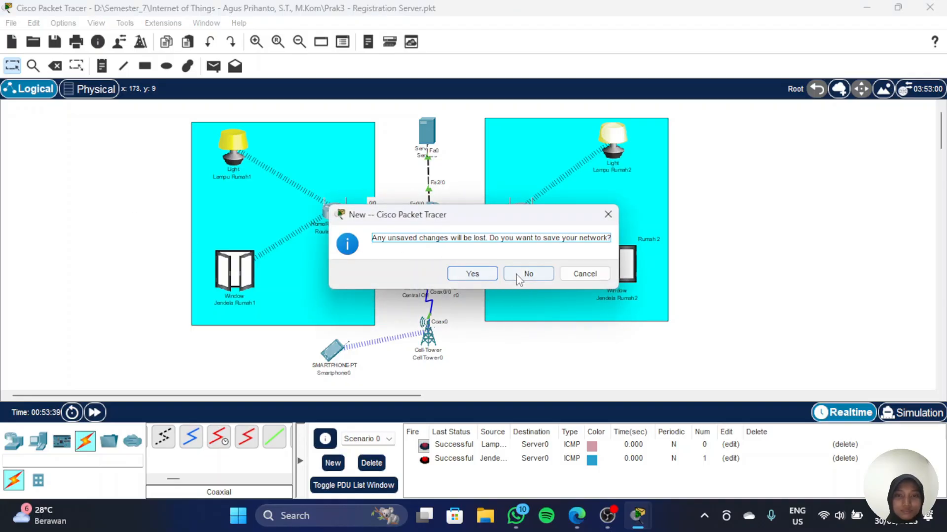
{"action": "left_click", "coordinate": [526, 280]}
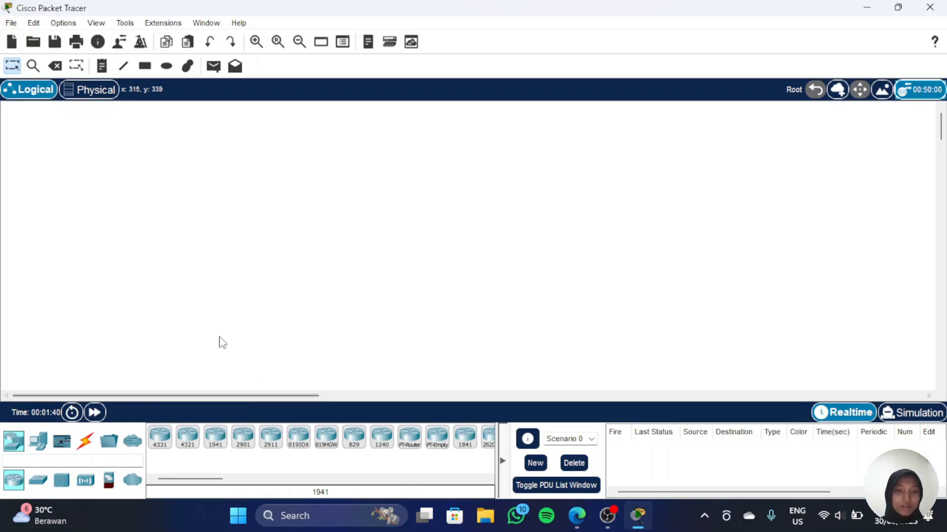
Step: Search the device list for a light and place a Light device near the canvas's upper left
{"action": "left_click", "coordinate": [94, 464]}
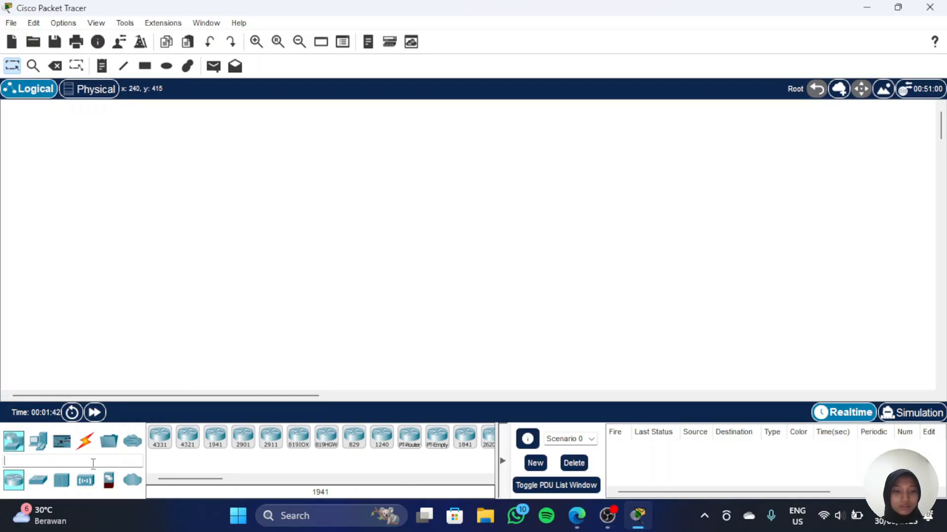
{"action": "type", "text": "ho"}
{"action": "key", "text": "BackSpace"}
{"action": "key", "text": "BackSpace"}
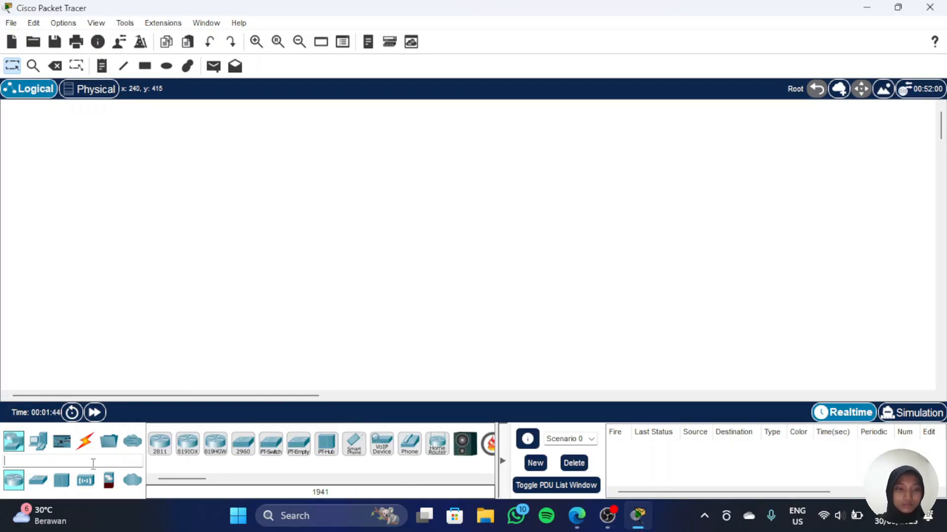
{"action": "type", "text": "lam"}
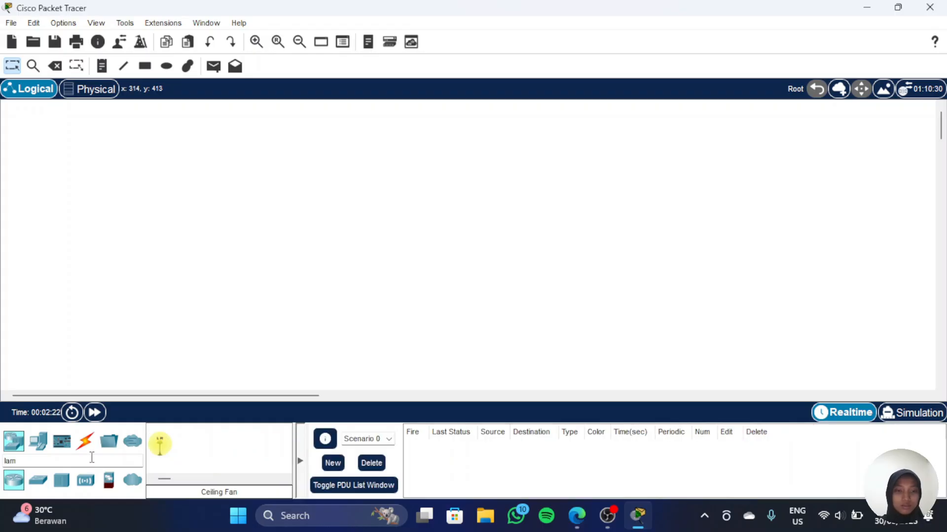
{"action": "key", "text": "BackSpace"}
{"action": "key", "text": "BackSpace"}
{"action": "type", "text": "ig"}
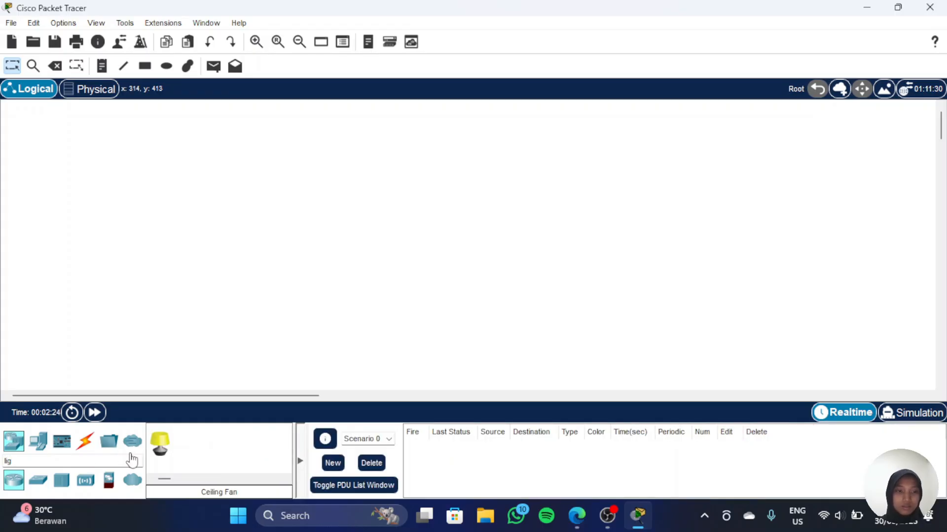
{"action": "left_click_drag", "start_coordinate": [160, 443], "coordinate": [220, 126]}
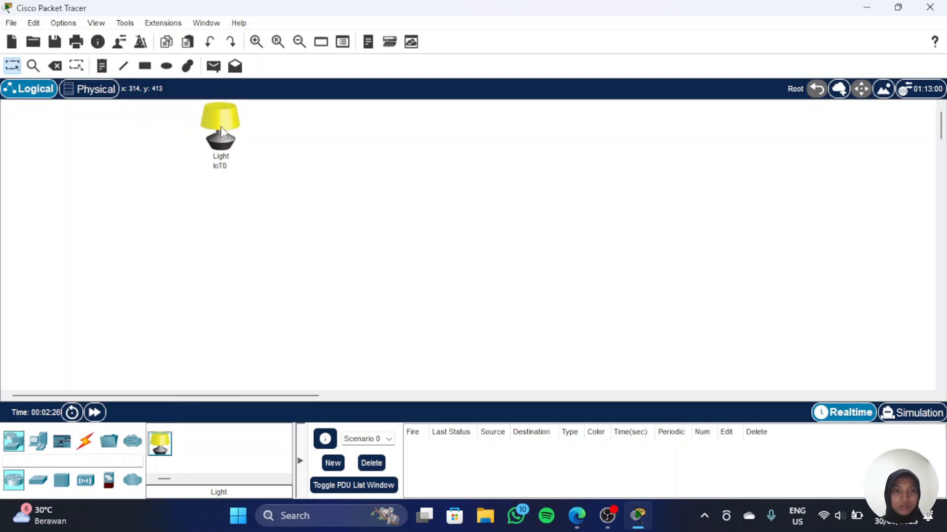
Step: Search for a window and place a Window device below the light
{"action": "left_click", "coordinate": [81, 459]}
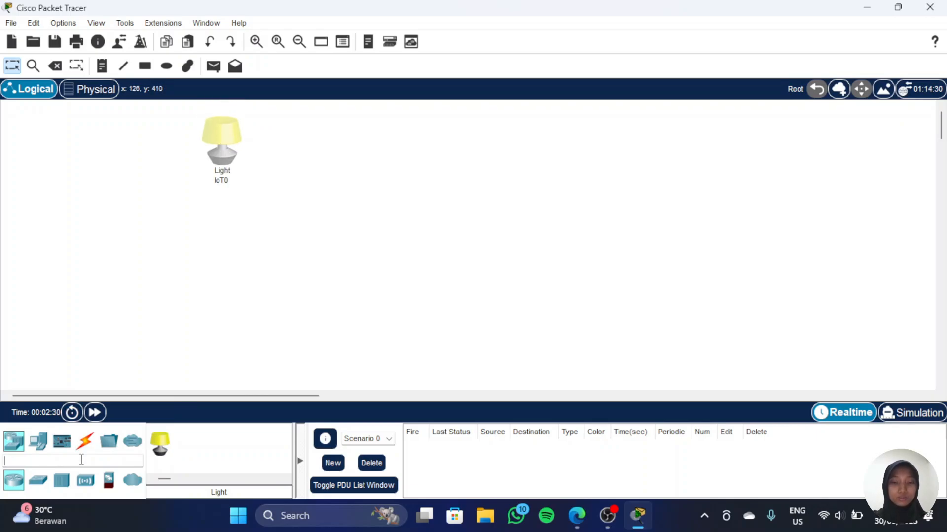
{"action": "type", "text": "window"}
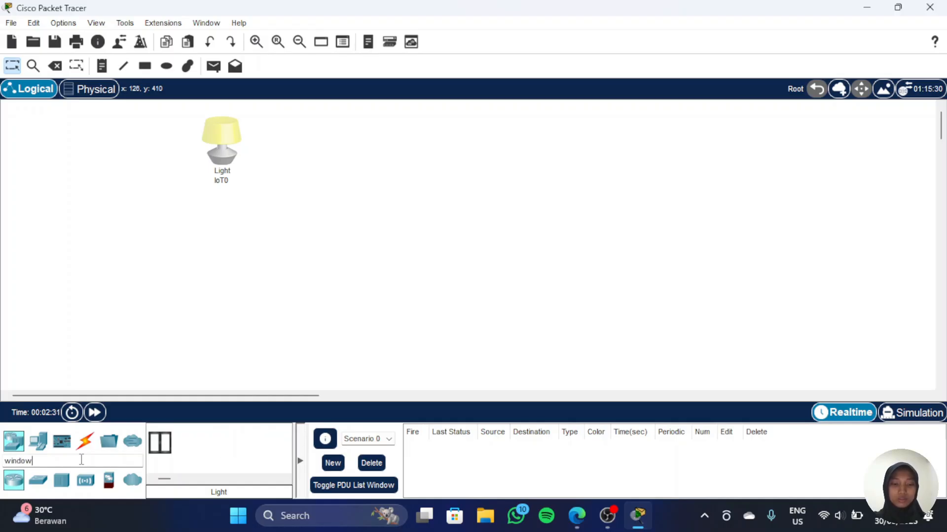
{"action": "left_click_drag", "start_coordinate": [160, 442], "coordinate": [218, 302]}
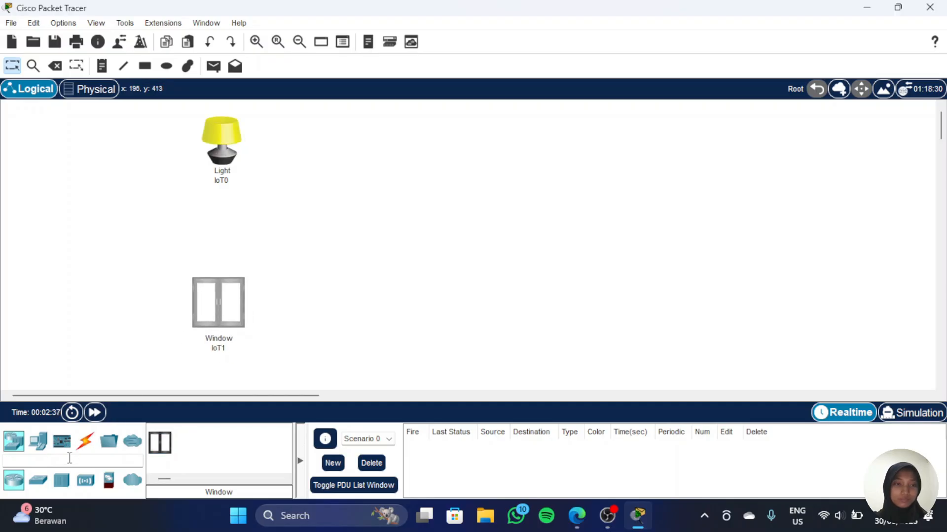
Step: Search for a home router, place a HomeRouter-PT-AC between the light and window, and nudge the window slightly
{"action": "left_click", "coordinate": [70, 461]}
{"action": "type", "text": "hom"}
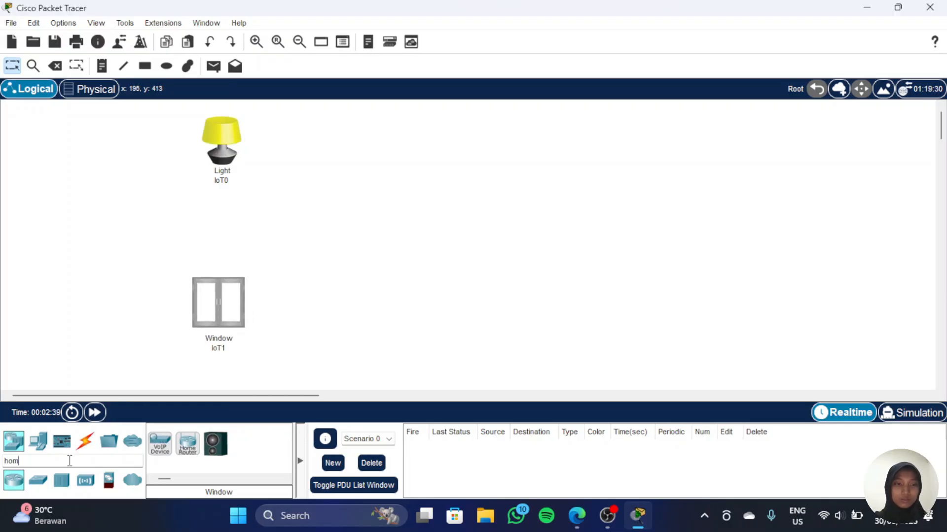
{"action": "left_click", "coordinate": [192, 450]}
{"action": "left_click_drag", "start_coordinate": [193, 450], "coordinate": [360, 228]}
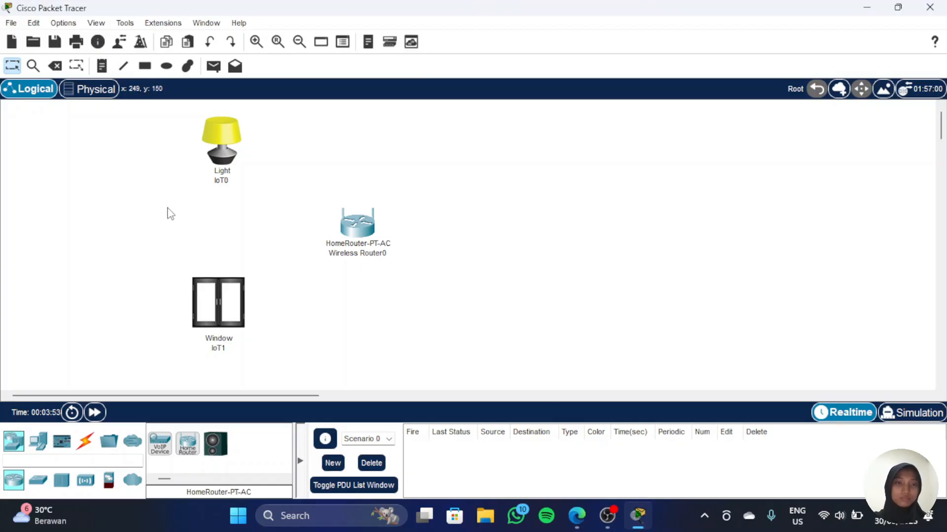
{"action": "left_click_drag", "start_coordinate": [211, 305], "coordinate": [216, 306]}
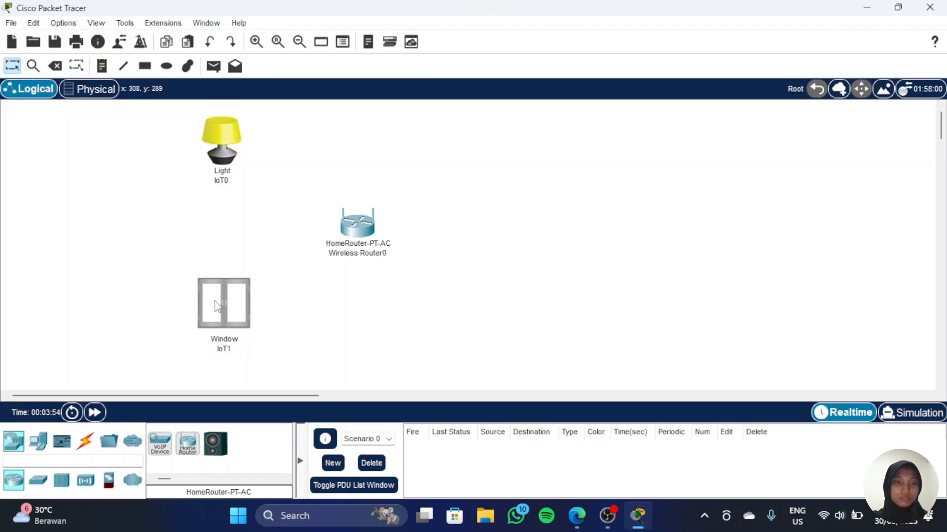
Step: Search for a light again and place a second Light device near the upper right
{"action": "left_click", "coordinate": [87, 463]}
{"action": "type", "text": "light"}
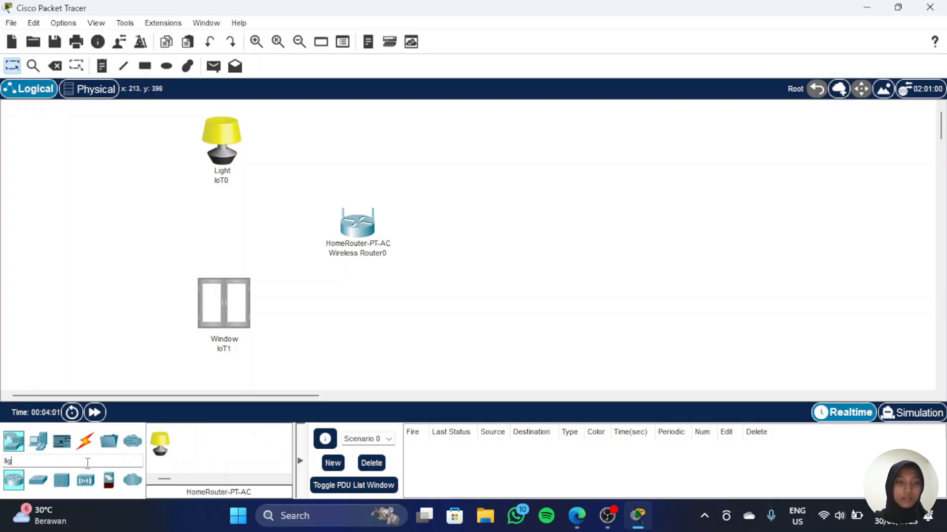
{"action": "left_click_drag", "start_coordinate": [161, 447], "coordinate": [729, 132]}
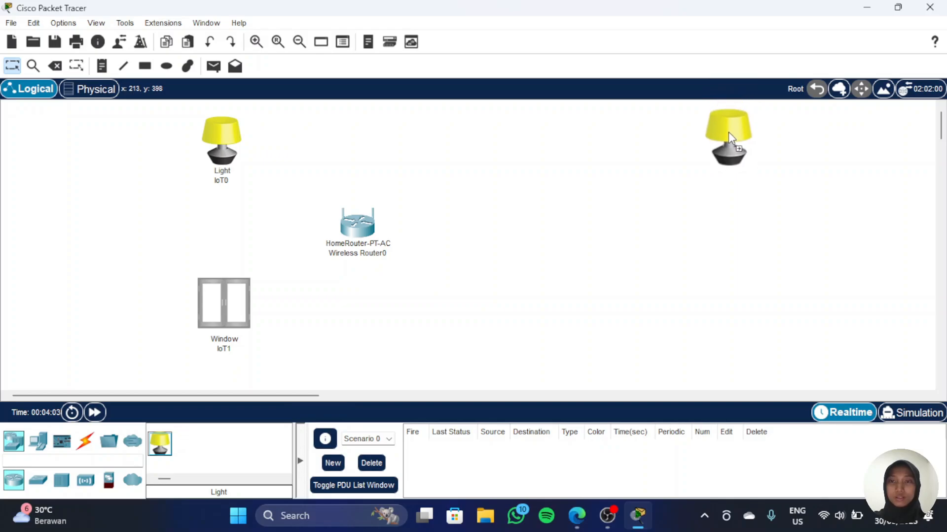
Step: Search for a window and place a second Window device below the second light
{"action": "left_click", "coordinate": [78, 461]}
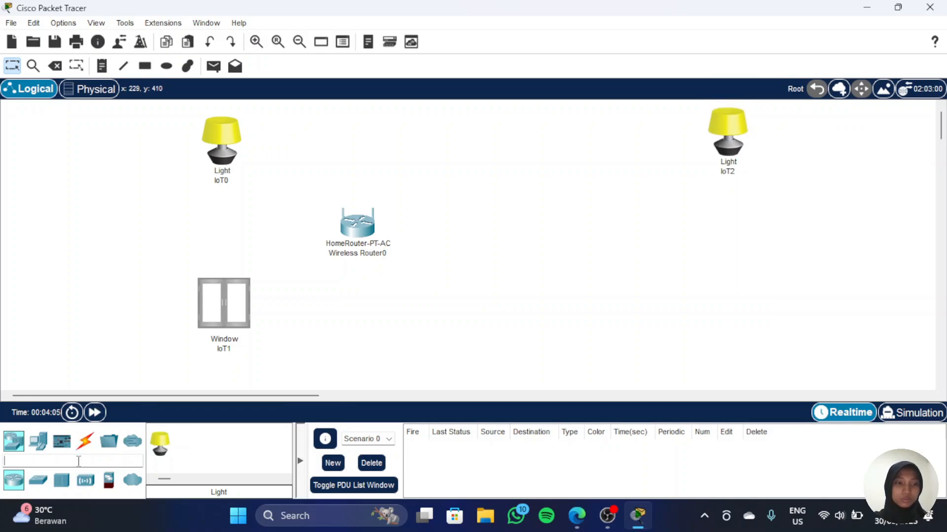
{"action": "type", "text": "wind"}
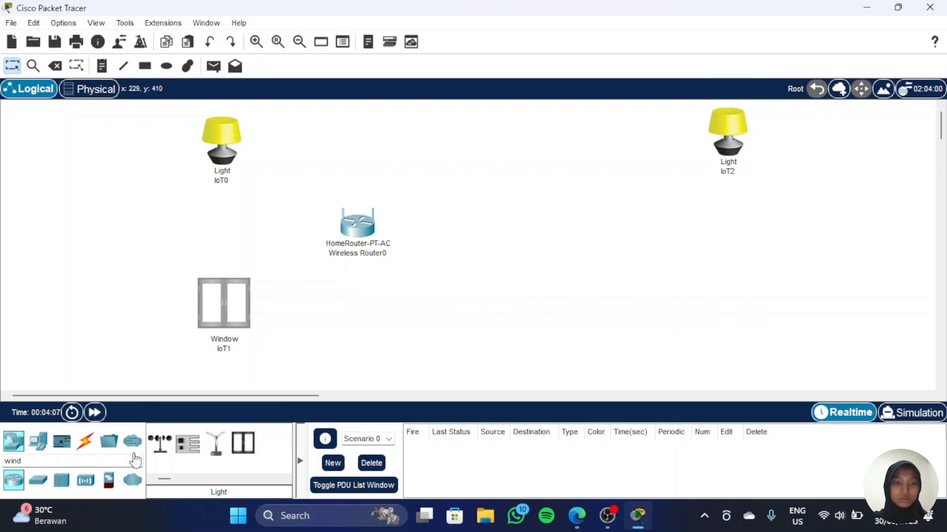
{"action": "left_click_drag", "start_coordinate": [242, 442], "coordinate": [743, 301]}
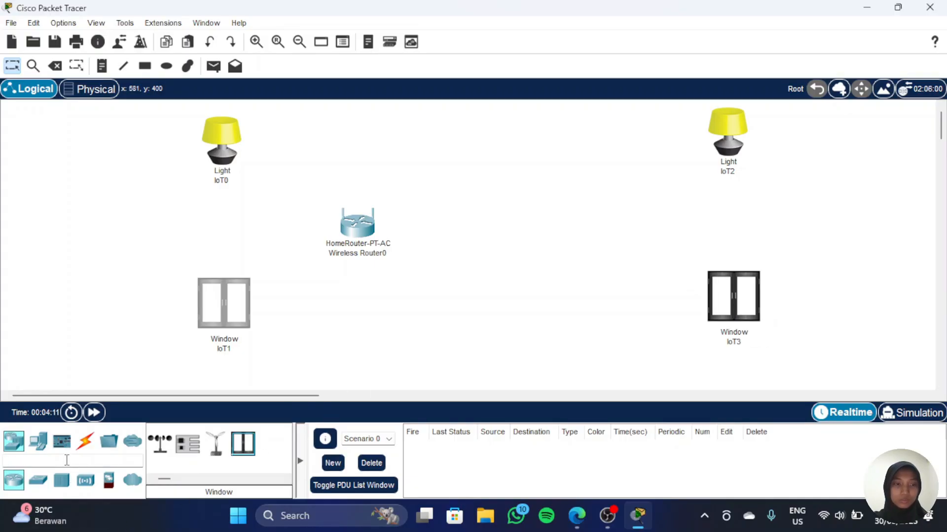
Step: Search for a home router and place a second HomeRouter-PT-AC to the right of the first
{"action": "left_click", "coordinate": [67, 460]}
{"action": "type", "text": "home"}
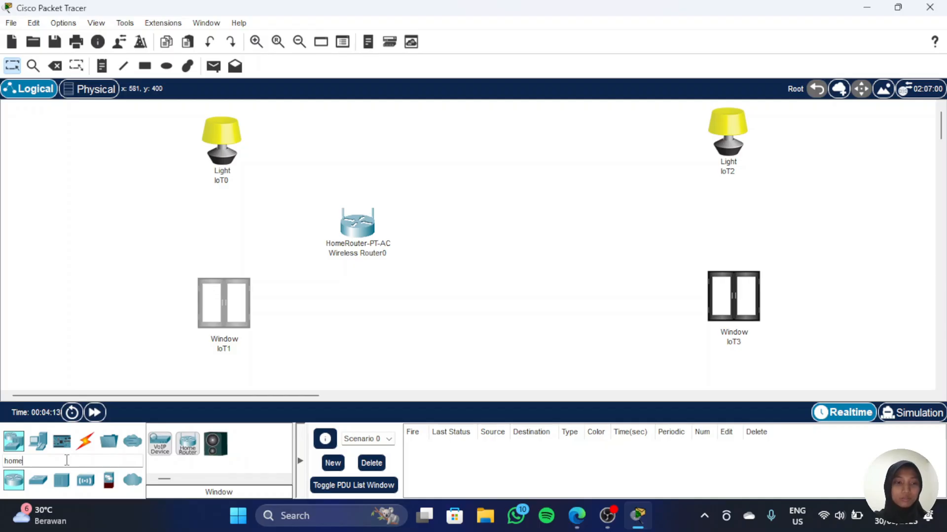
{"action": "left_click_drag", "start_coordinate": [187, 443], "coordinate": [607, 229]}
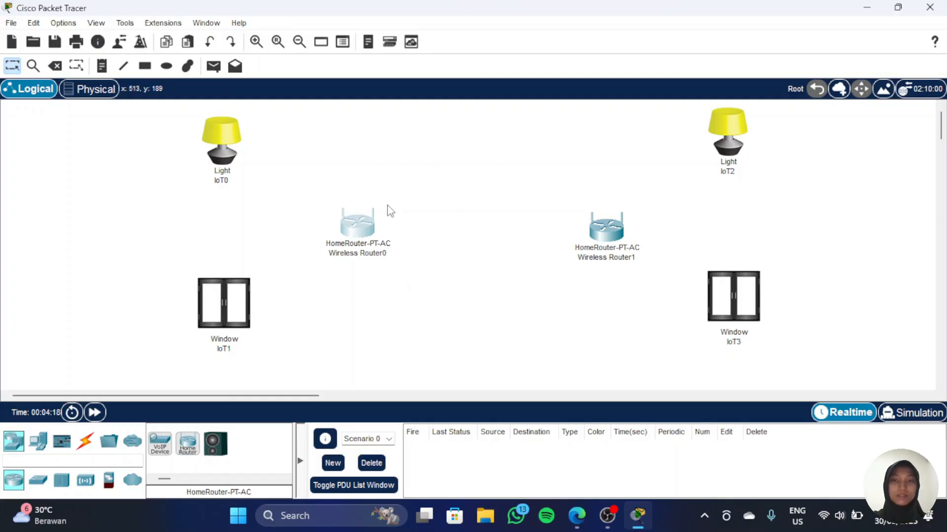
Step: Rename the first home router's display name to Router Rumah1 and close its window
{"action": "left_click", "coordinate": [362, 228]}
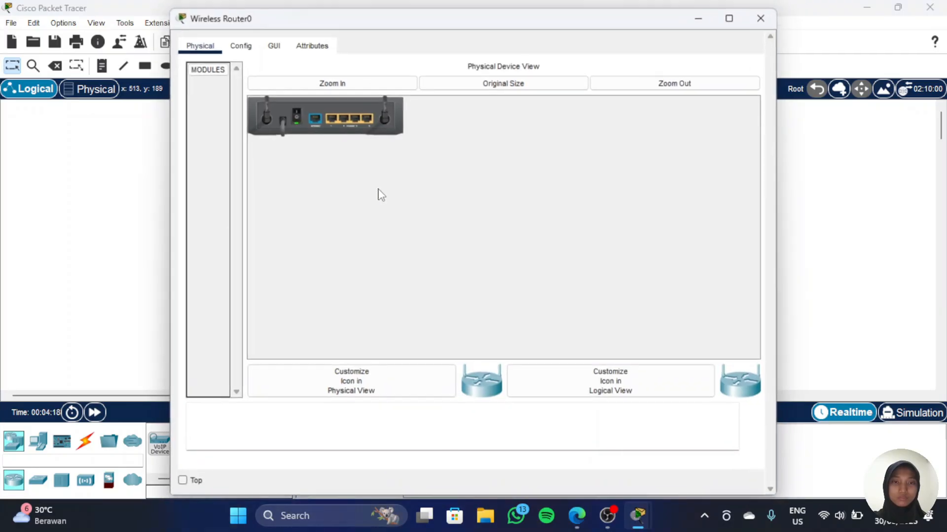
{"action": "left_click", "coordinate": [243, 44]}
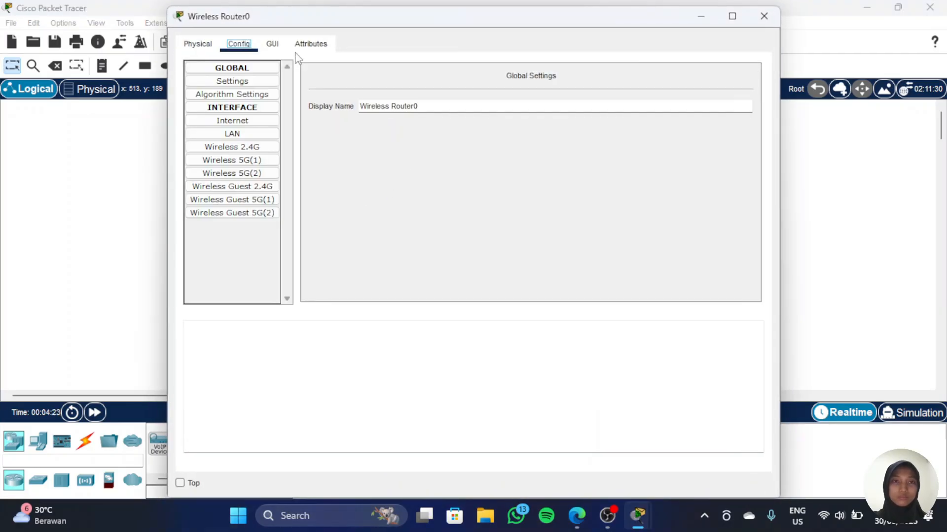
{"action": "triple_click", "coordinate": [402, 105]}
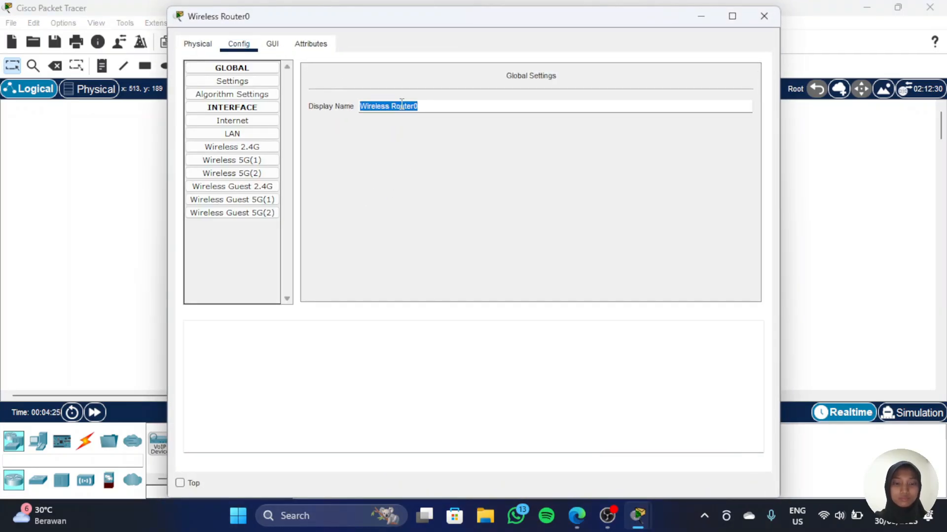
{"action": "type", "text": "Ro"}
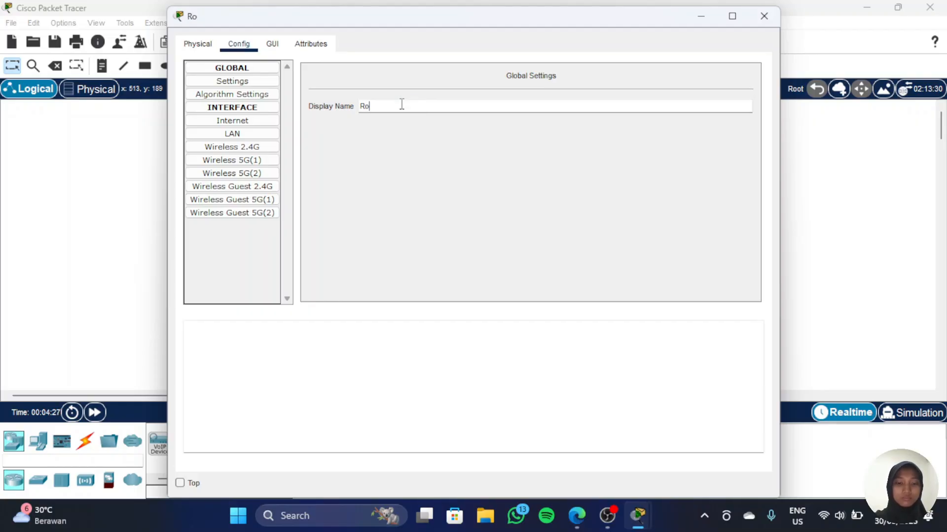
{"action": "type", "text": "uter Rumah1"}
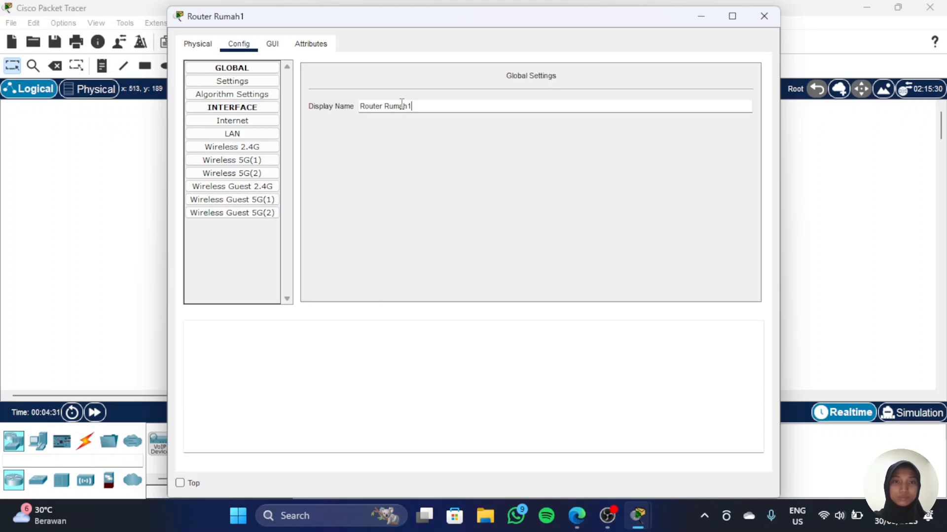
{"action": "left_click", "coordinate": [763, 19]}
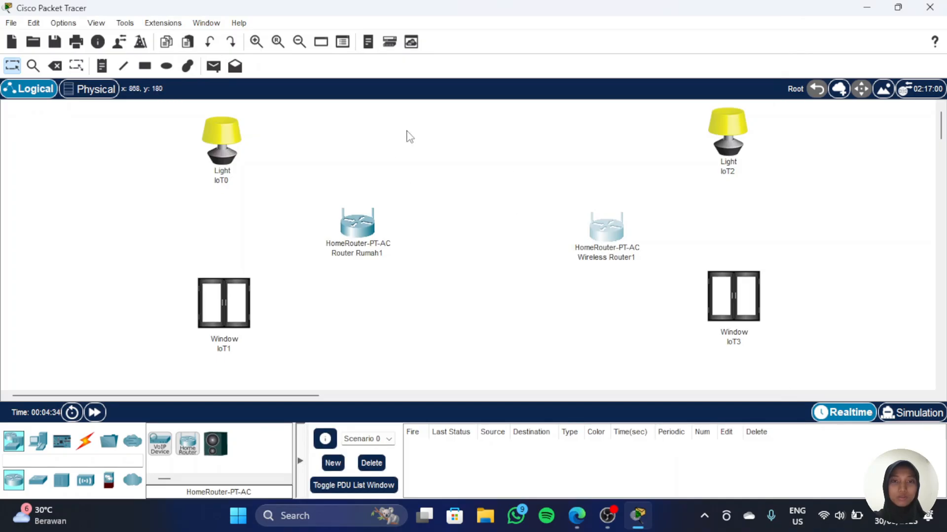
Step: Rename the second home router's display name to Router Rumah2 and close its window
{"action": "left_click", "coordinate": [605, 184]}
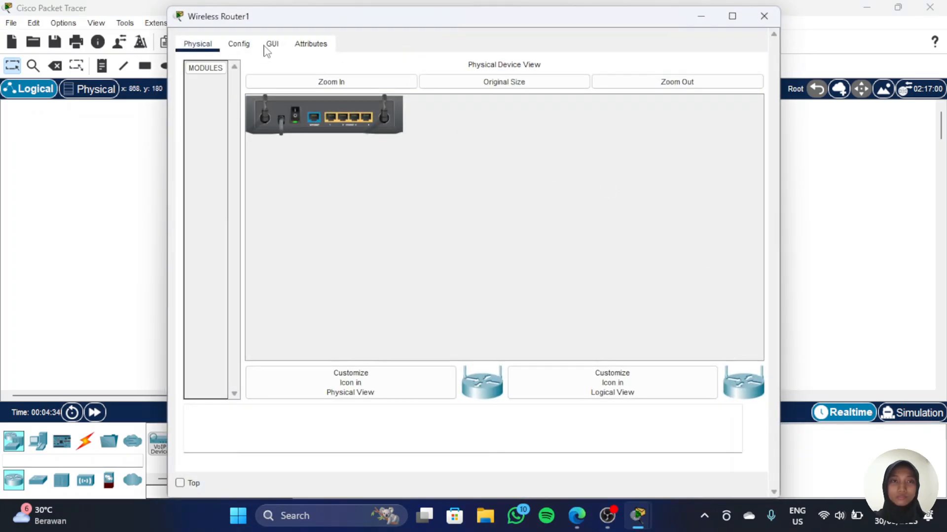
{"action": "left_click", "coordinate": [239, 45]}
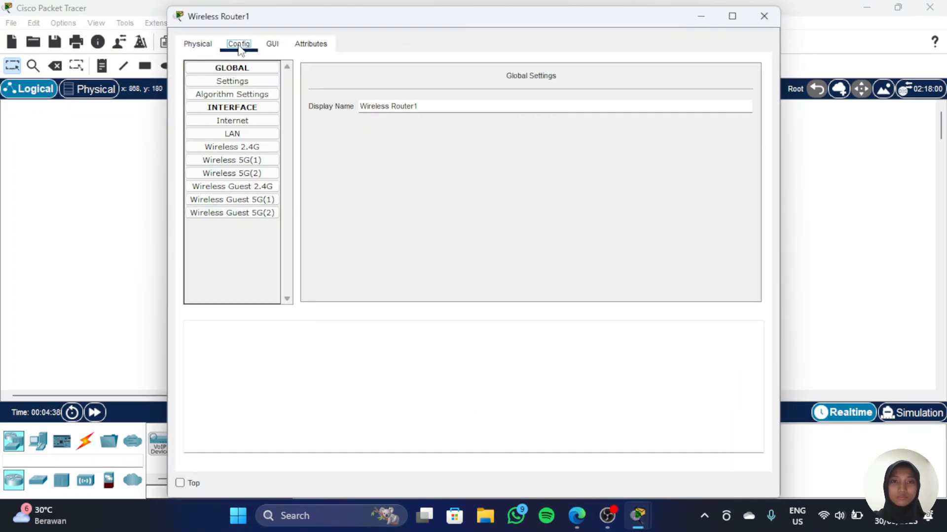
{"action": "left_click", "coordinate": [391, 106]}
{"action": "key", "text": "BackSpace"}
{"action": "key", "text": "BackSpace"}
{"action": "key", "text": "BackSpace"}
{"action": "key", "text": "BackSpace"}
{"action": "key", "text": "BackSpace"}
{"action": "key", "text": "BackSpace"}
{"action": "key", "text": "BackSpace"}
{"action": "key", "text": "BackSpace"}
{"action": "key", "text": "BackSpace"}
{"action": "key", "text": "BackSpace"}
{"action": "type", "text": "Rumah2"}
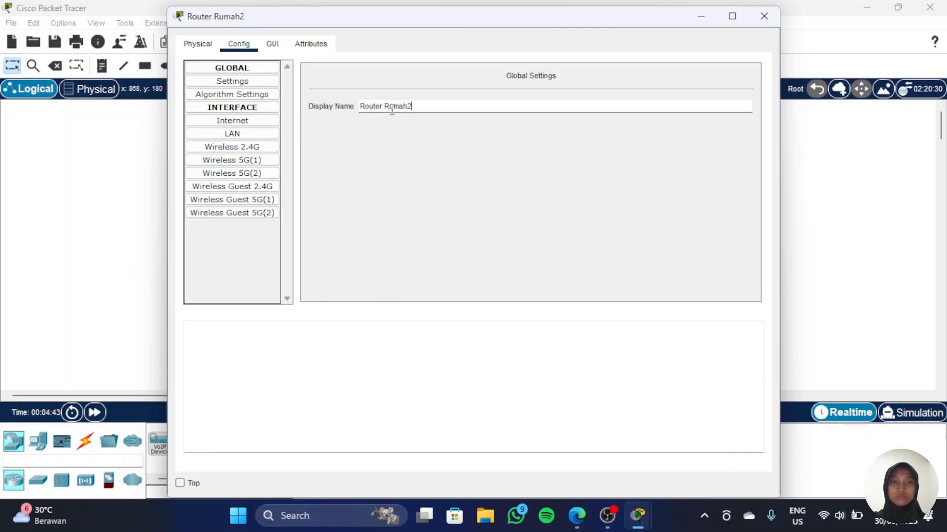
{"action": "left_click", "coordinate": [764, 16]}
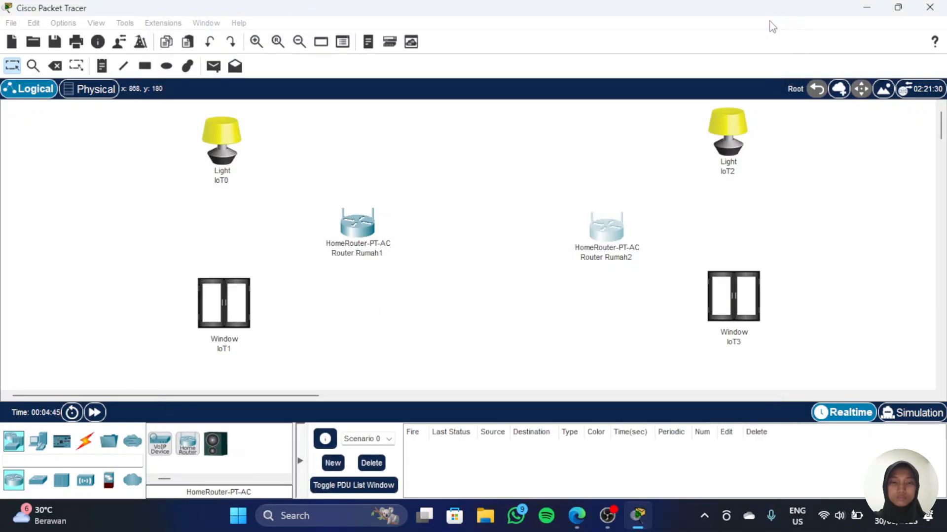
Step: Rename the first light's display name to Lampu Rumah1 and close its settings
{"action": "left_click", "coordinate": [222, 150]}
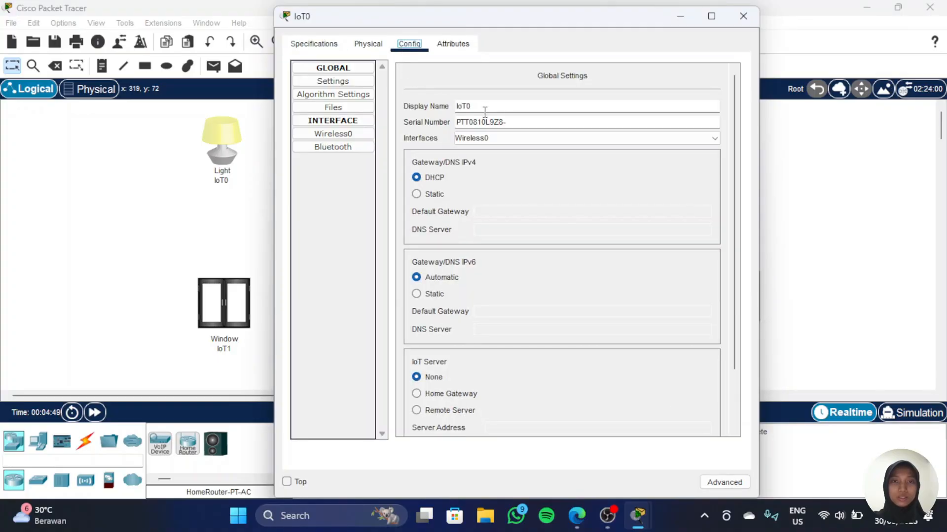
{"action": "double_click", "coordinate": [485, 109]}
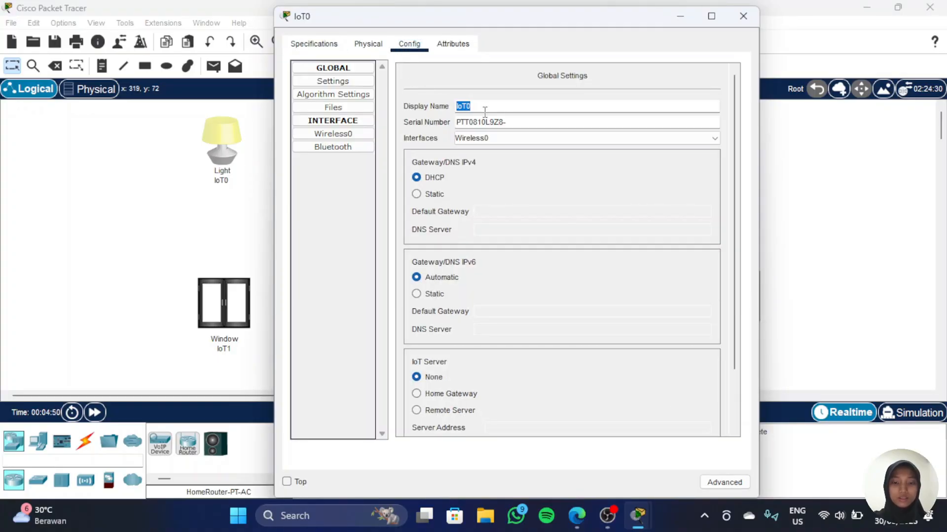
{"action": "type", "text": "Lampu Rumah1"}
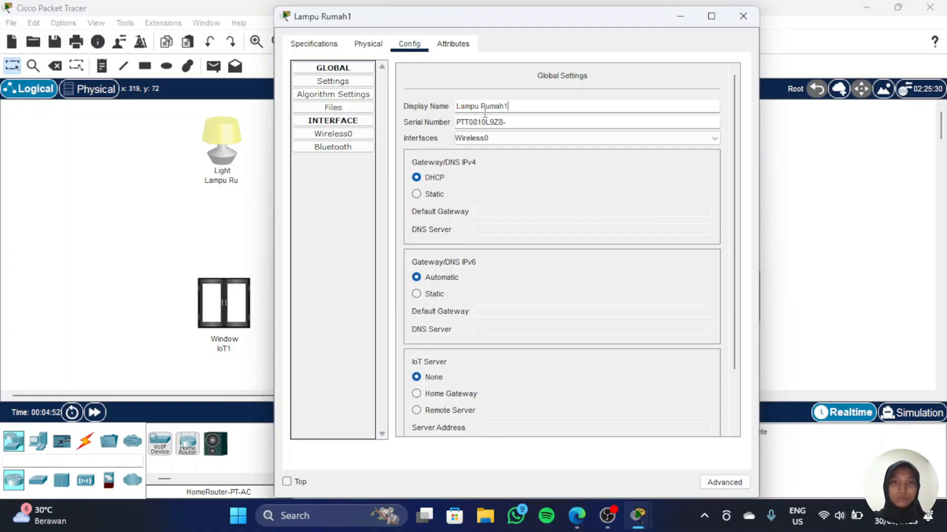
{"action": "left_click", "coordinate": [743, 16]}
Step: Rename the first window's display name to Jendela Rumah1 and close its settings
{"action": "left_click", "coordinate": [214, 311], "text": "alt"}
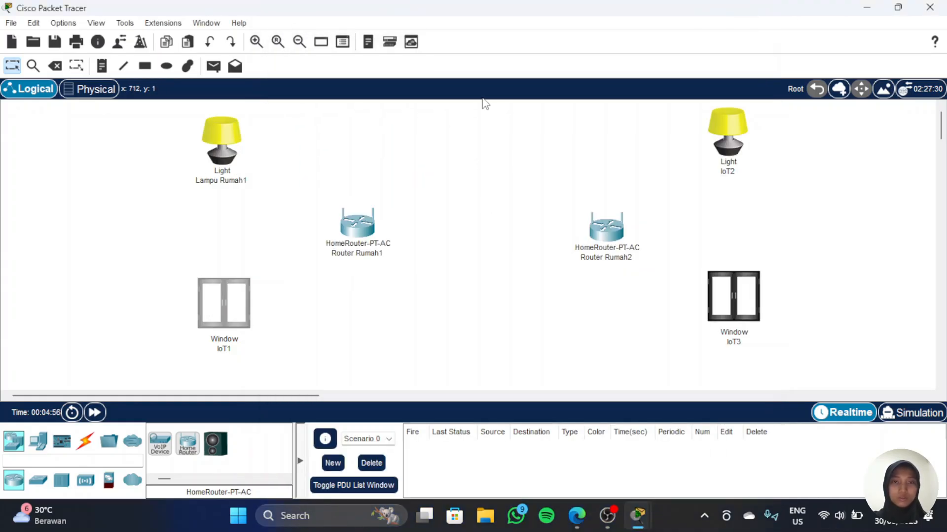
{"action": "left_click", "coordinate": [232, 298]}
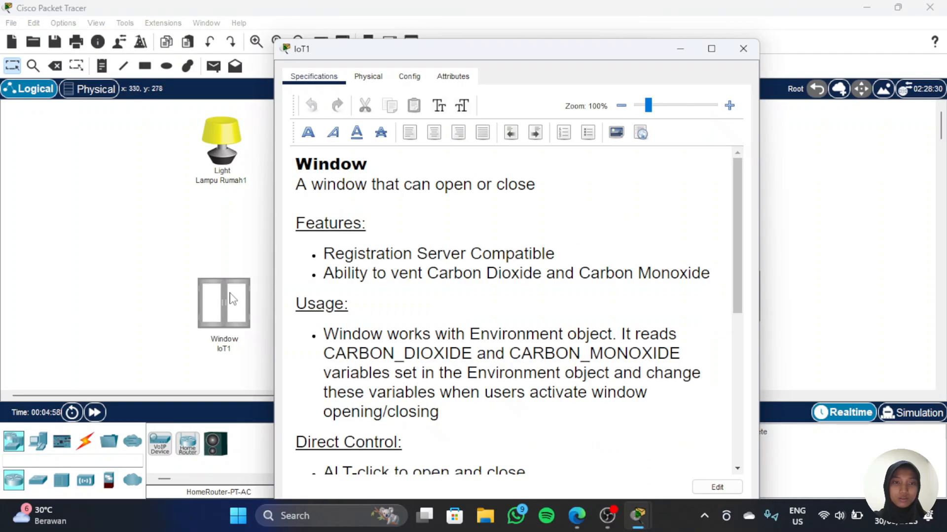
{"action": "left_click", "coordinate": [410, 76]}
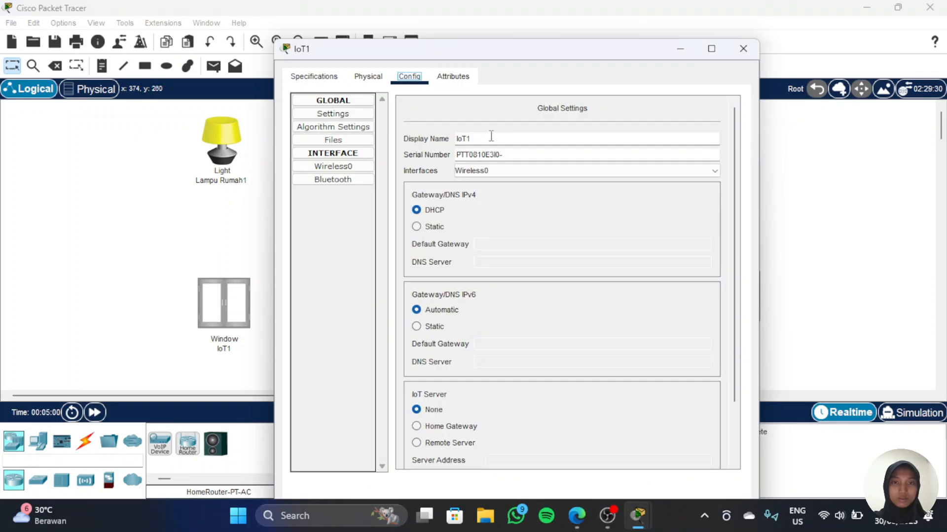
{"action": "double_click", "coordinate": [491, 136]}
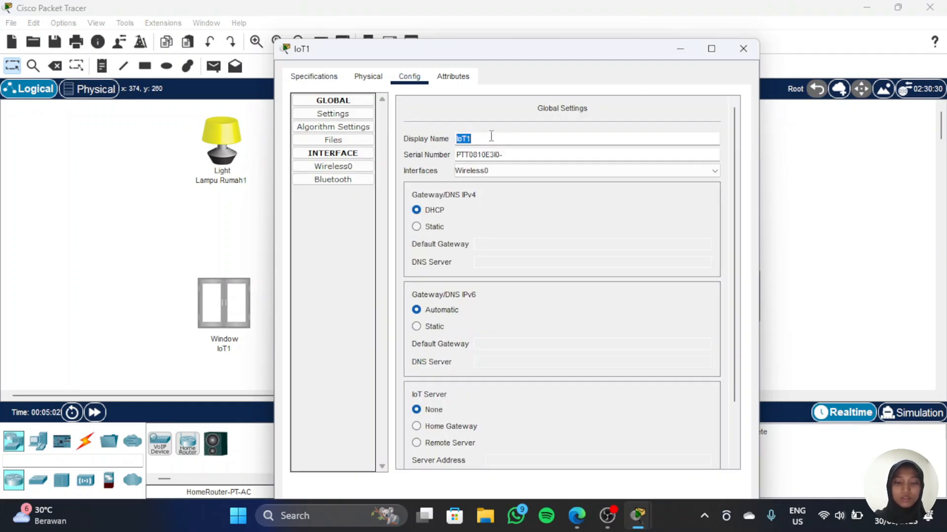
{"action": "type", "text": "Jendela Rumah "}
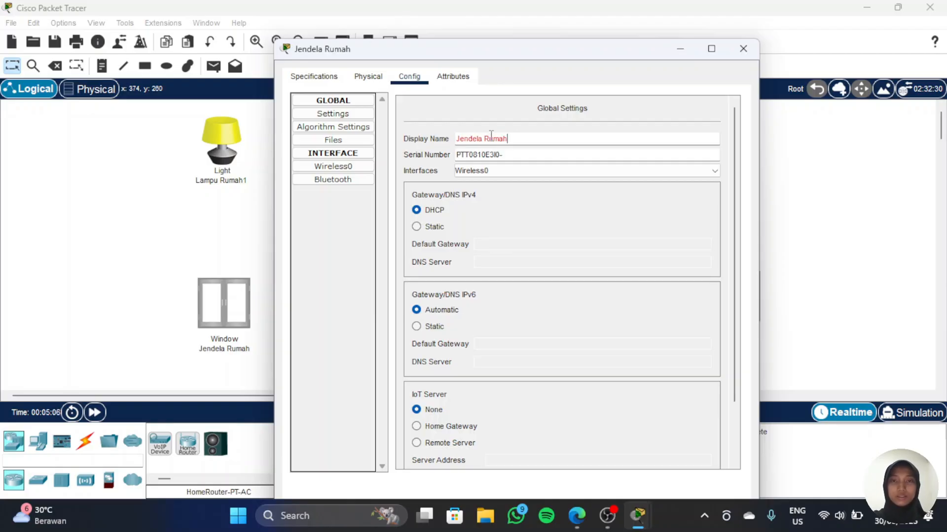
{"action": "type", "text": "1"}
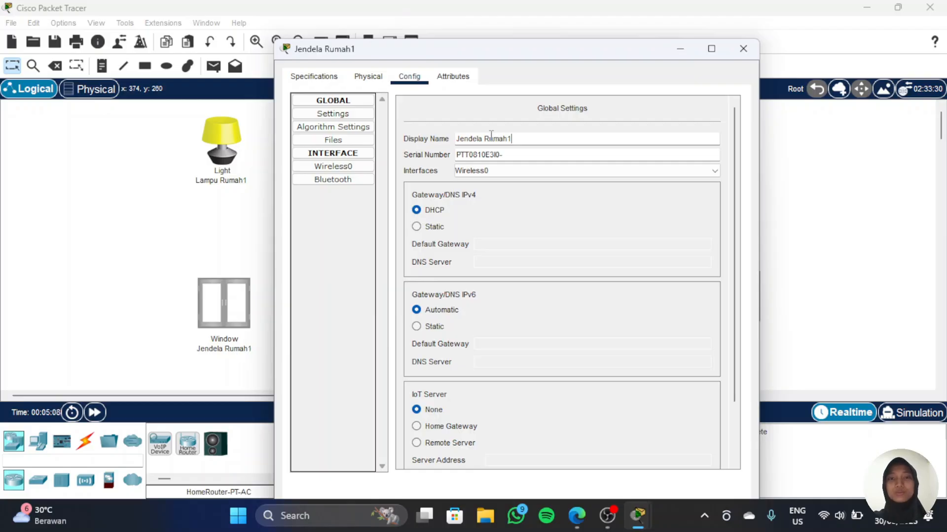
{"action": "left_click", "coordinate": [740, 52]}
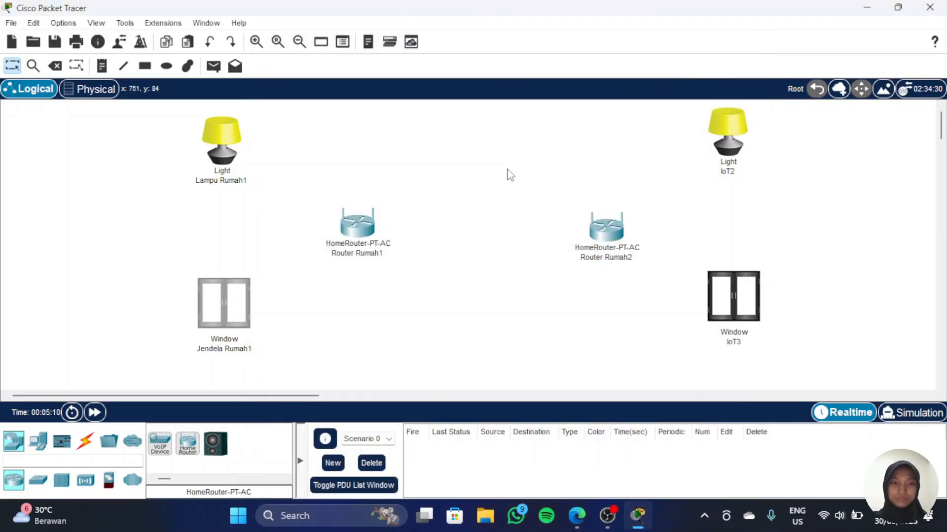
Step: Rename the second light's display name to Lampu Rumah2 and close its settings
{"action": "left_click", "coordinate": [728, 148]}
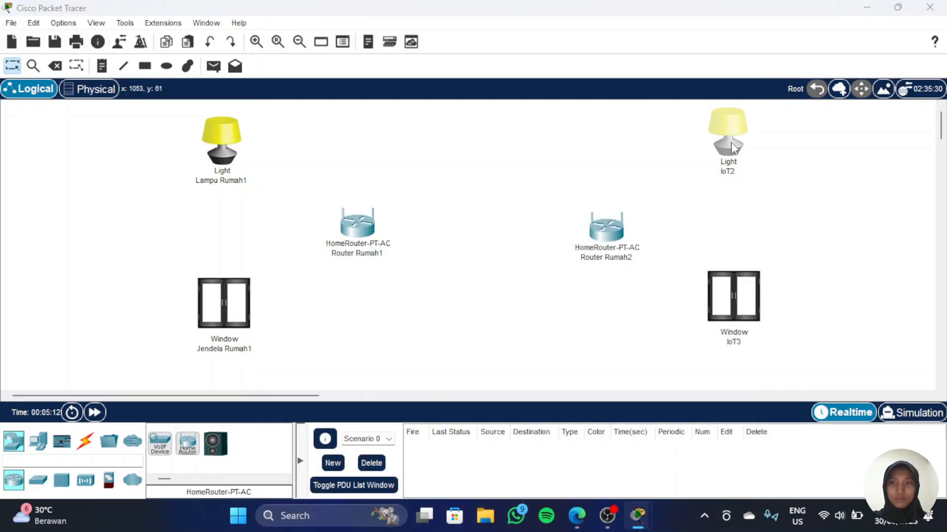
{"action": "left_click", "coordinate": [407, 48]}
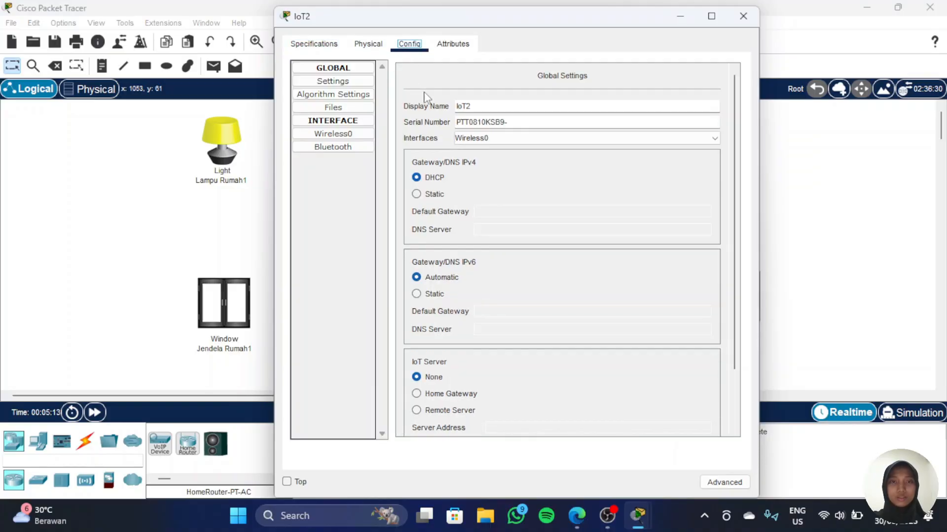
{"action": "double_click", "coordinate": [481, 106]}
{"action": "type", "text": "Lampu Rumah 2"}
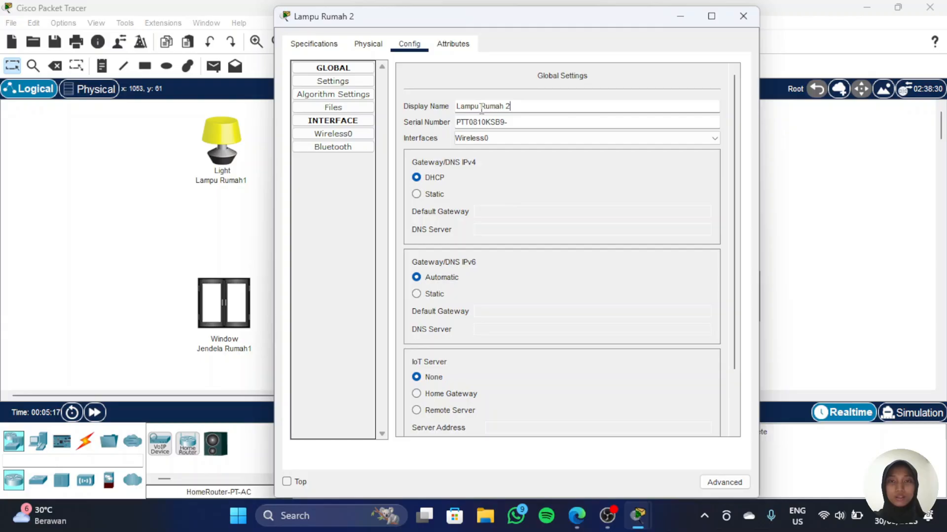
{"action": "key", "text": "Left"}
{"action": "key", "text": "BackSpace"}
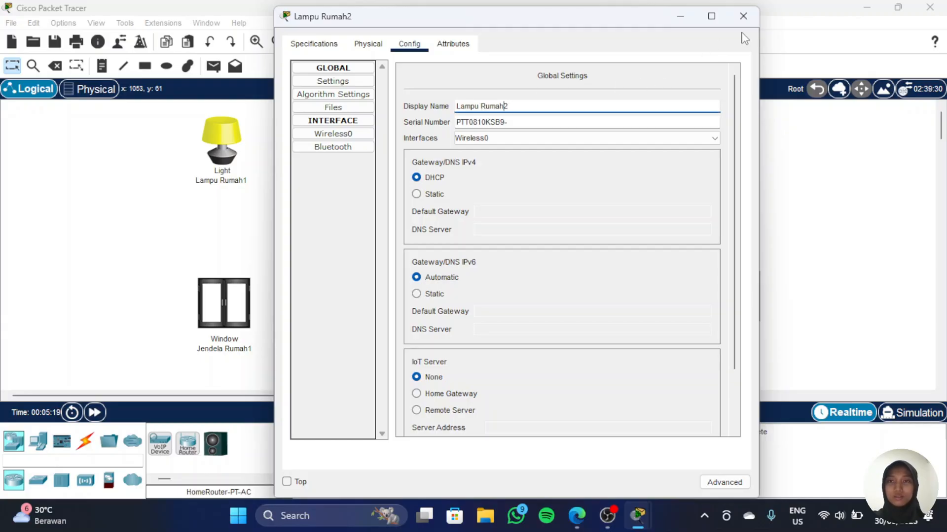
{"action": "left_click", "coordinate": [742, 16]}
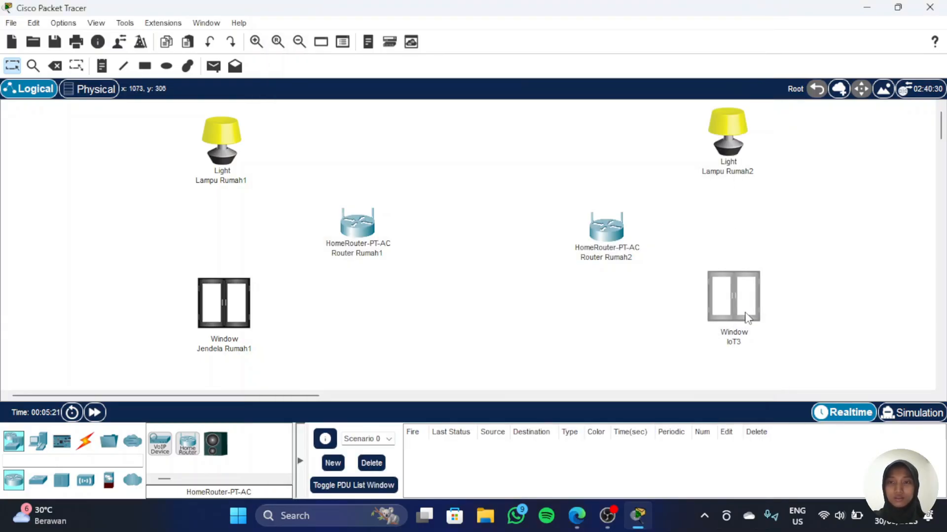
Step: Rename the second window's display name to Jendela Rumah2 and close its settings
{"action": "left_click", "coordinate": [748, 317]}
{"action": "left_click", "coordinate": [410, 44]}
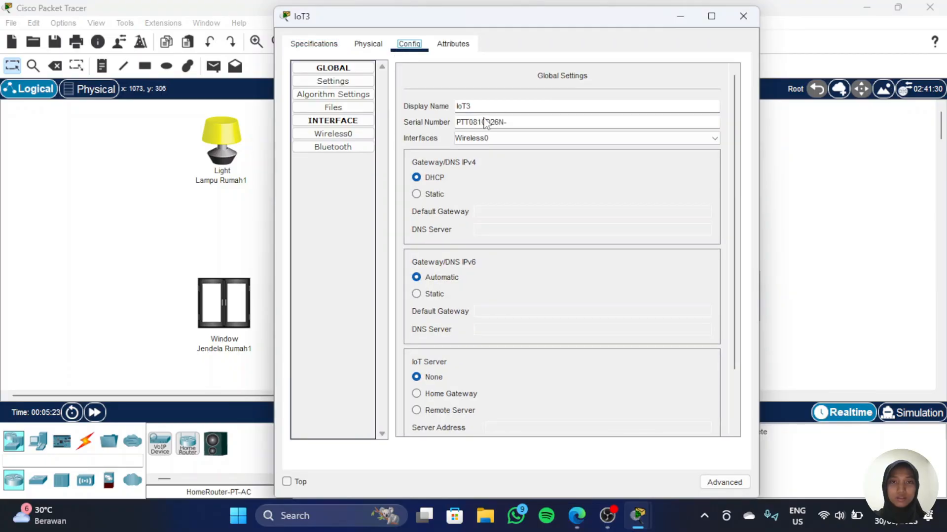
{"action": "double_click", "coordinate": [497, 106]}
{"action": "type", "text": "Jend"}
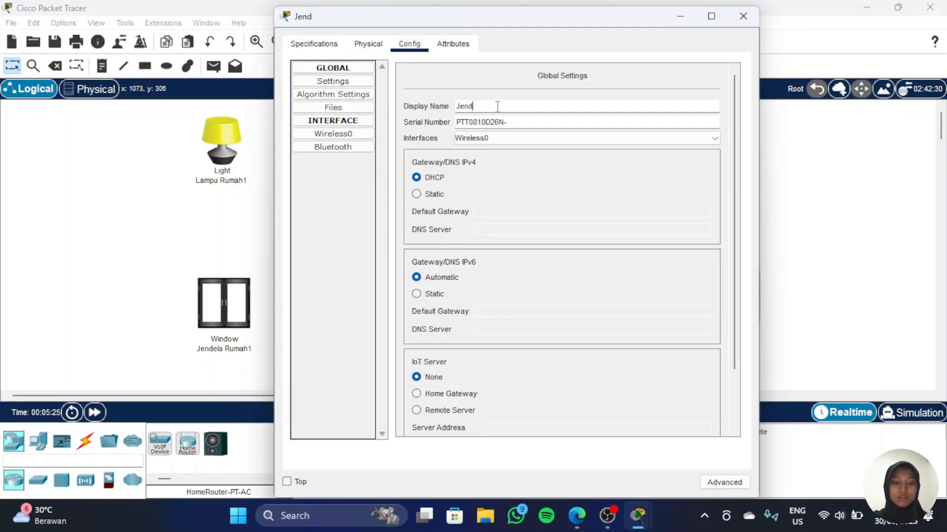
{"action": "type", "text": "ela"}
{"action": "key", "text": "BackSpace"}
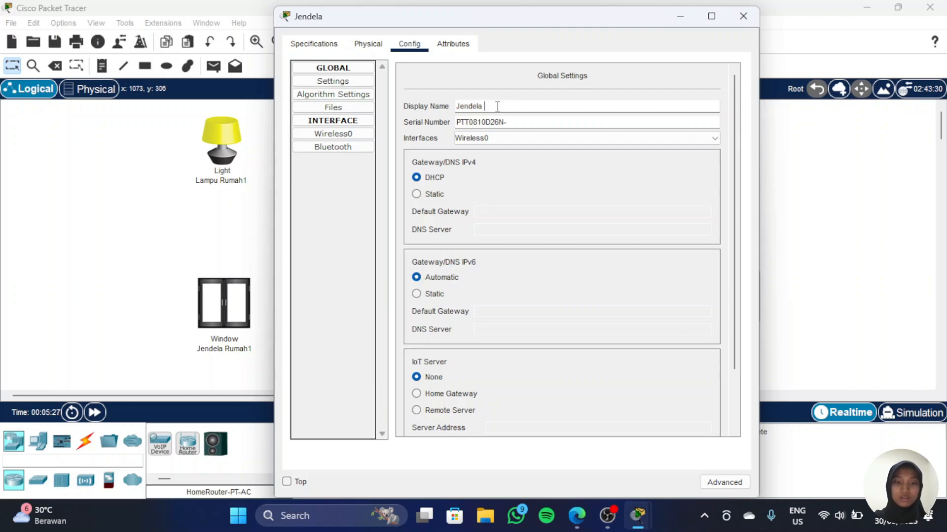
{"action": "type", "text": "Ri"}
{"action": "type", "text": "mah2"}
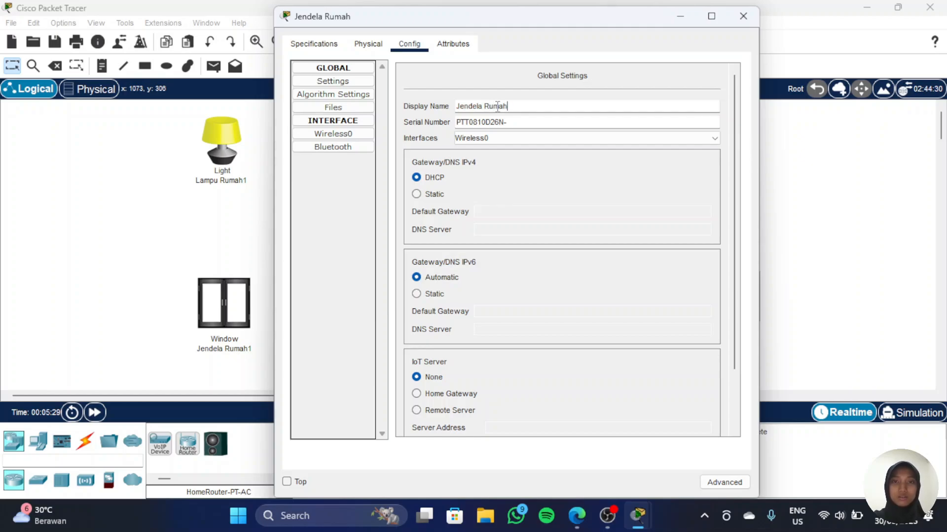
{"action": "left_click", "coordinate": [742, 16]}
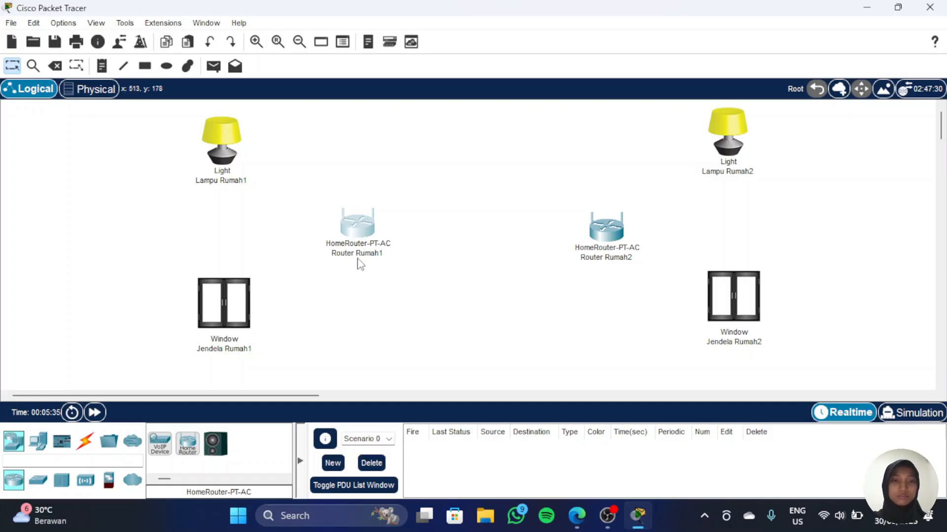
Step: Open the first home router's wireless settings and set the 2.4 GHz network name (SSID) to Rumah1
{"action": "left_click", "coordinate": [361, 226]}
{"action": "left_click", "coordinate": [272, 45]}
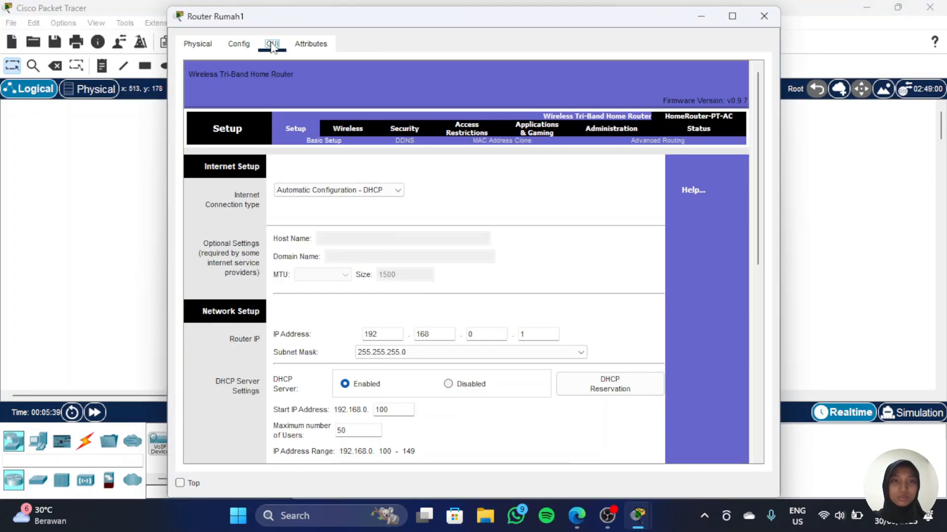
{"action": "left_click", "coordinate": [345, 128]}
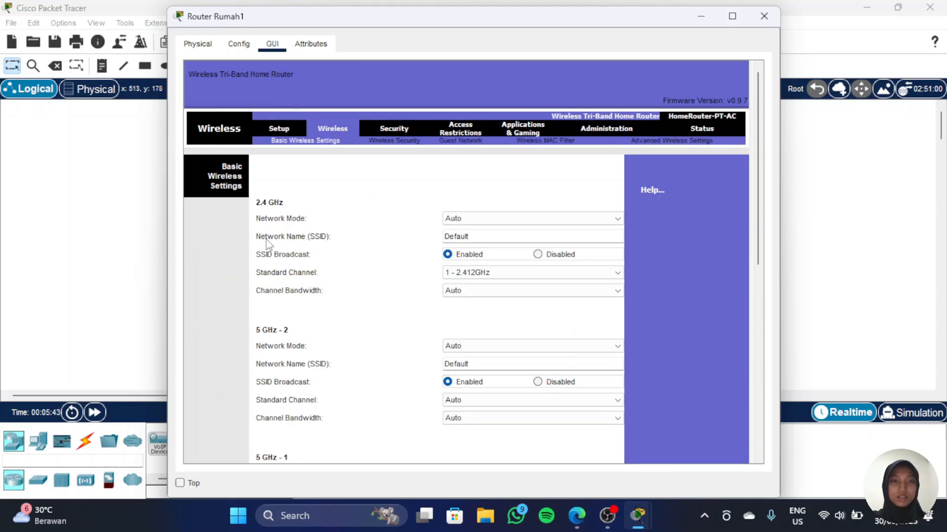
{"action": "double_click", "coordinate": [503, 237]}
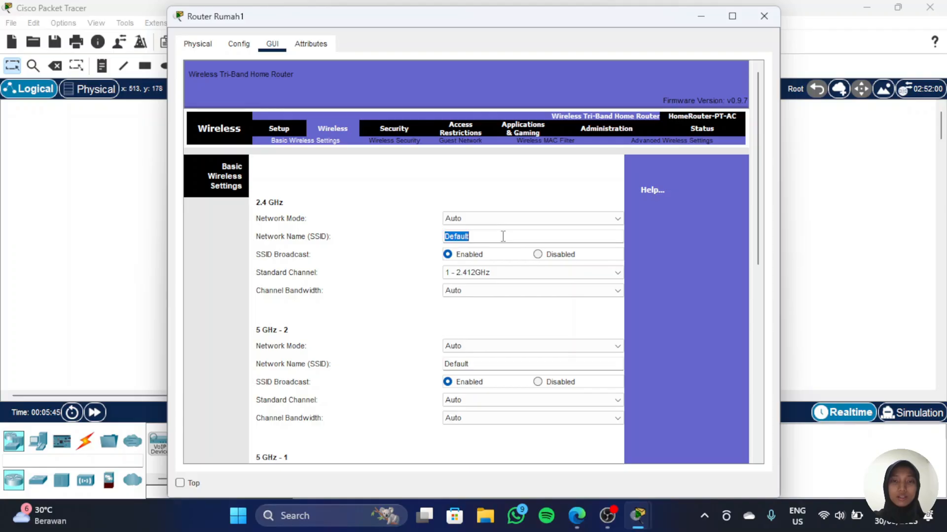
{"action": "type", "text": "Rumah1"}
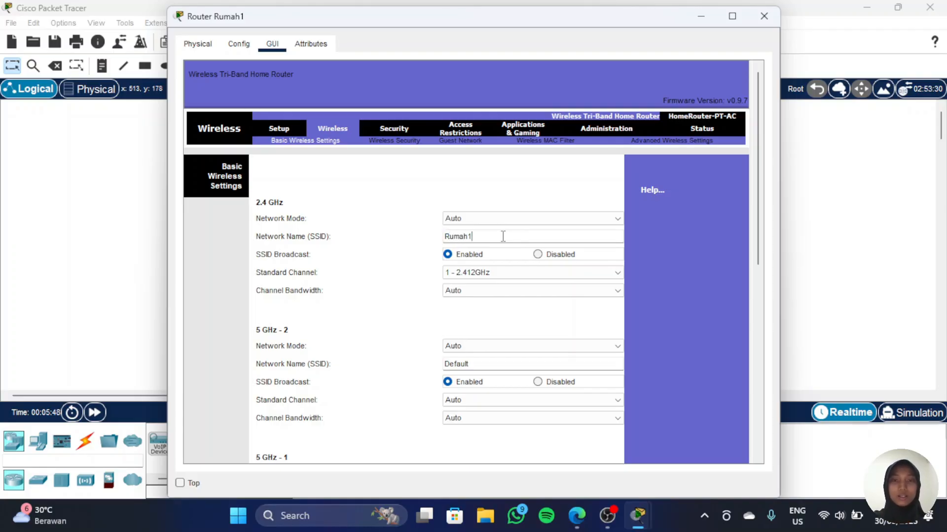
Step: Set the 5 GHz - 2 network name (SSID) of the first home router to Rumah1
{"action": "scroll", "coordinate": [503, 237], "scroll_direction": "down", "scroll_amount": 11}
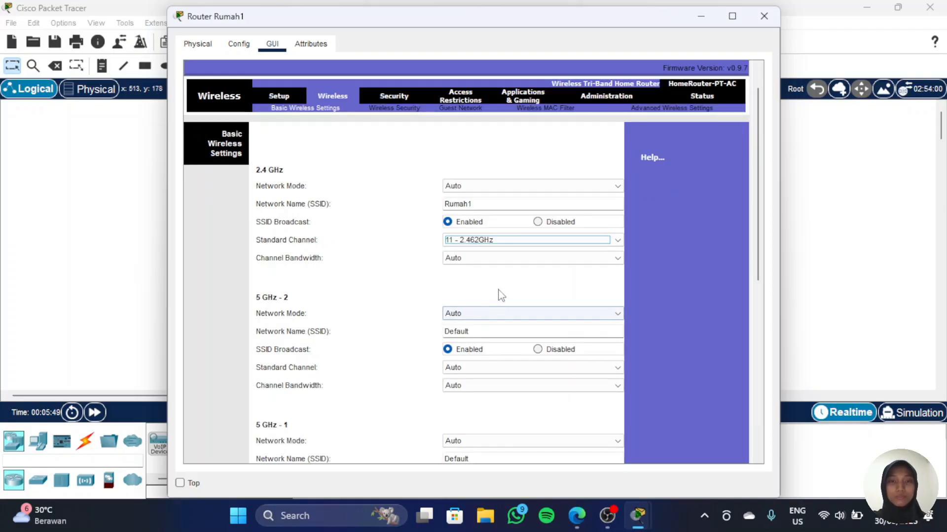
{"action": "scroll", "coordinate": [441, 296], "scroll_direction": "down", "scroll_amount": 3}
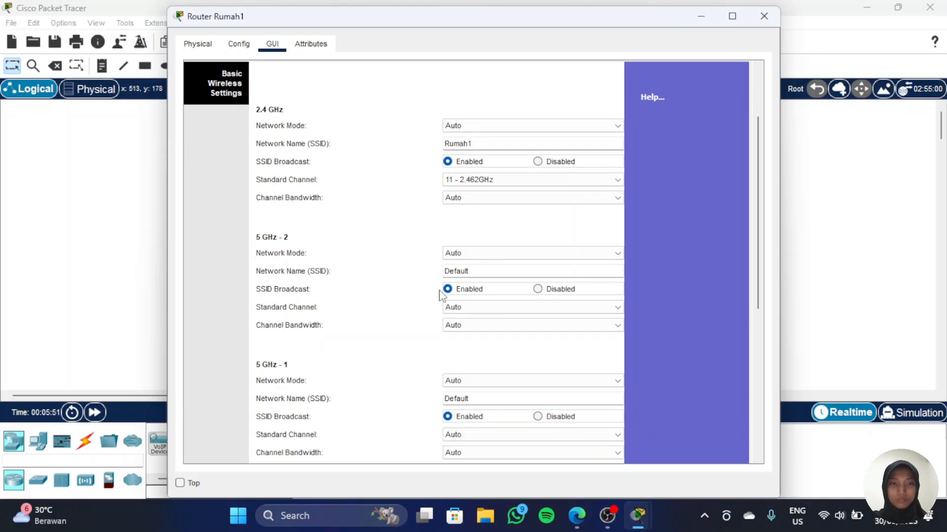
{"action": "double_click", "coordinate": [494, 271]}
{"action": "type", "text": "Ruma"}
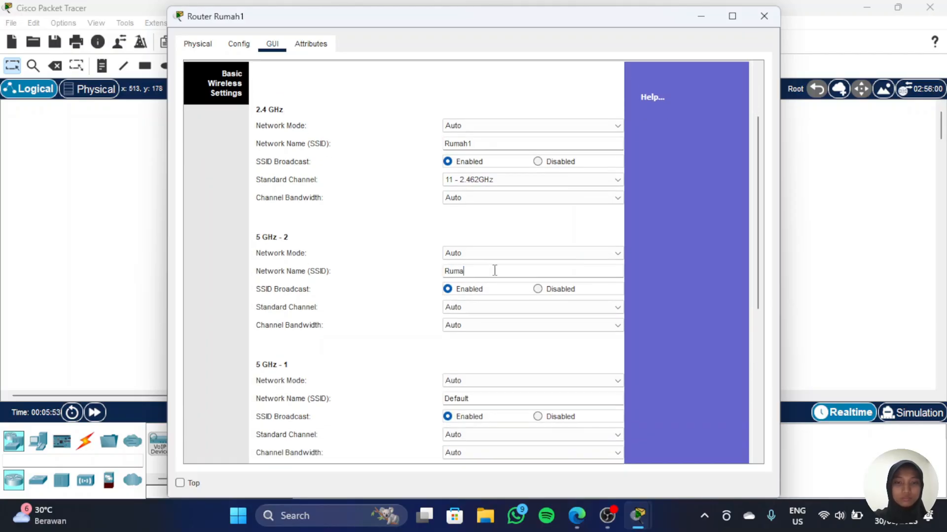
{"action": "type", "text": "h1"}
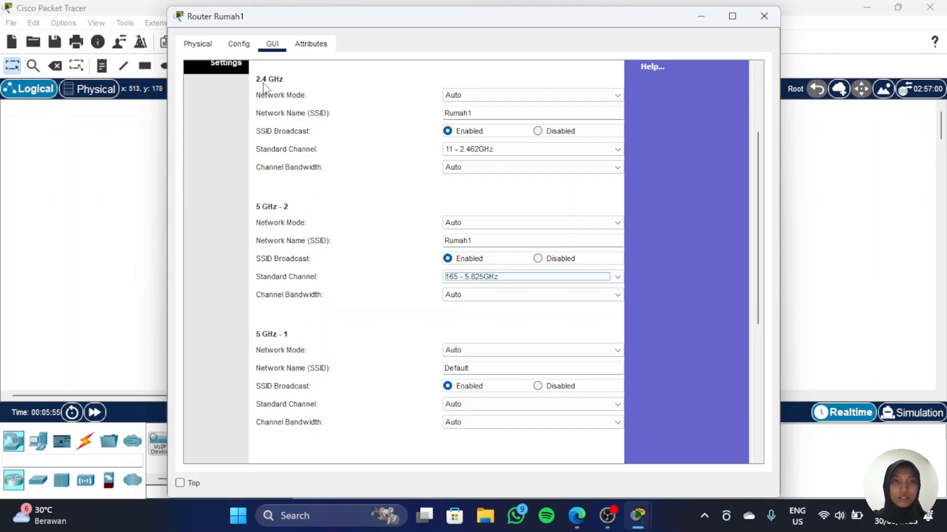
Step: Set the 5 GHz - 1 network name (SSID) to Rumah1 and save the wireless settings
{"action": "left_click", "coordinate": [256, 78]}
{"action": "scroll", "coordinate": [344, 254], "scroll_direction": "down", "scroll_amount": 1}
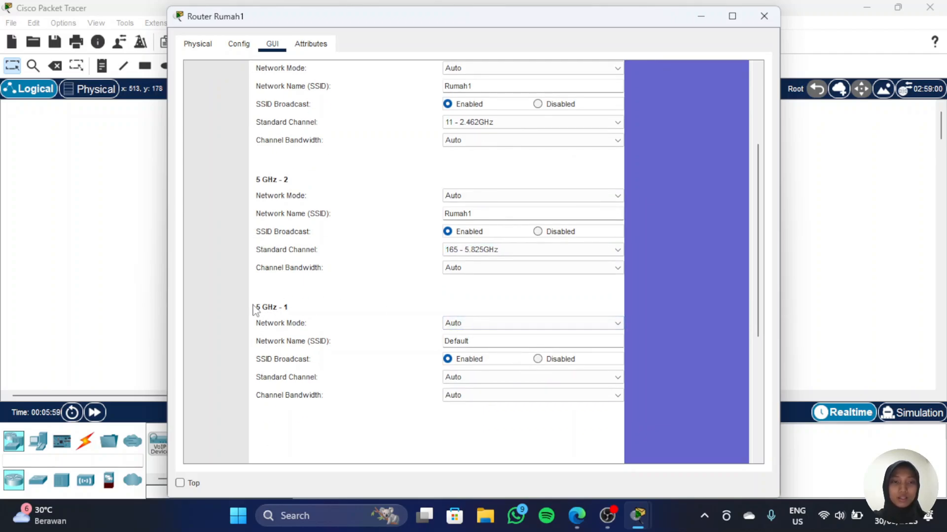
{"action": "double_click", "coordinate": [488, 342]}
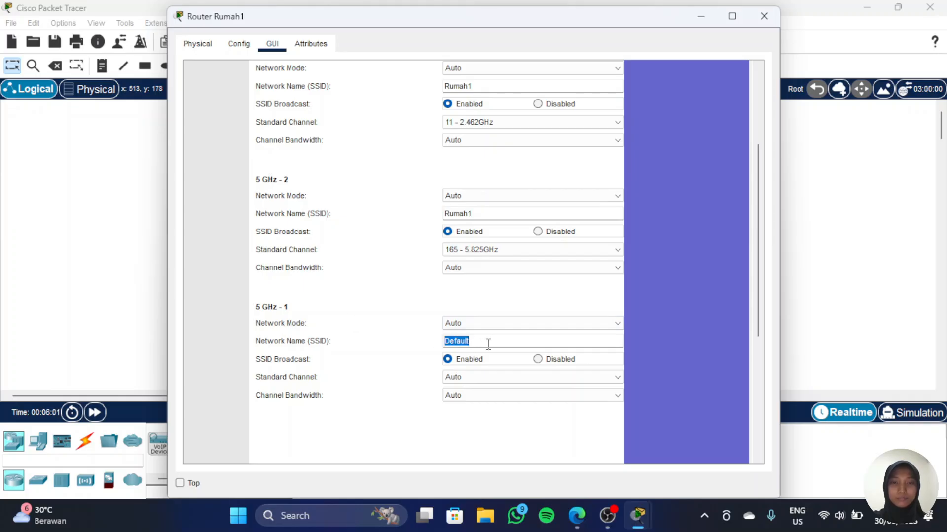
{"action": "type", "text": "Rumah1"}
{"action": "scroll", "coordinate": [488, 343], "scroll_direction": "down", "scroll_amount": 3}
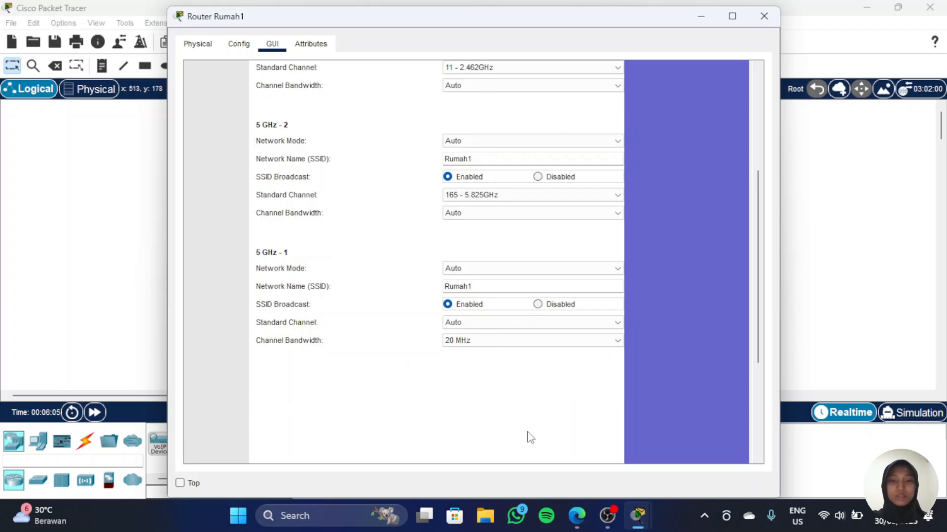
{"action": "scroll", "coordinate": [528, 434], "scroll_direction": "down", "scroll_amount": 10}
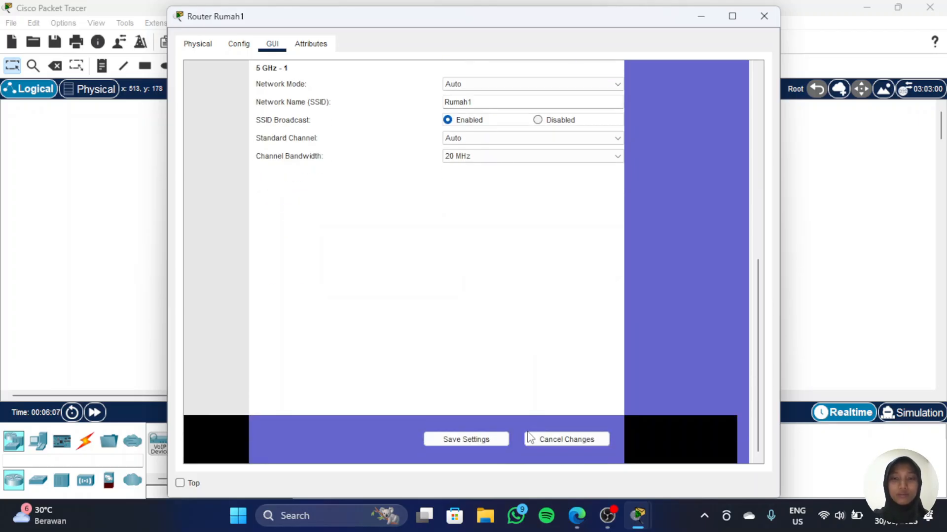
{"action": "left_click", "coordinate": [477, 446]}
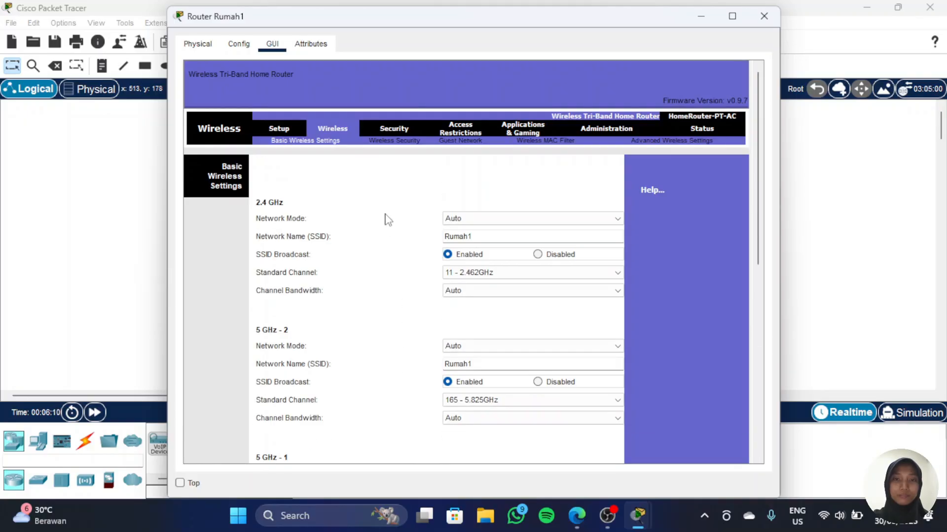
Step: Change the first home router's internet connection type to Static IP
{"action": "scroll", "coordinate": [385, 216], "scroll_direction": "down", "scroll_amount": 10}
{"action": "scroll", "coordinate": [386, 217], "scroll_direction": "up", "scroll_amount": 10}
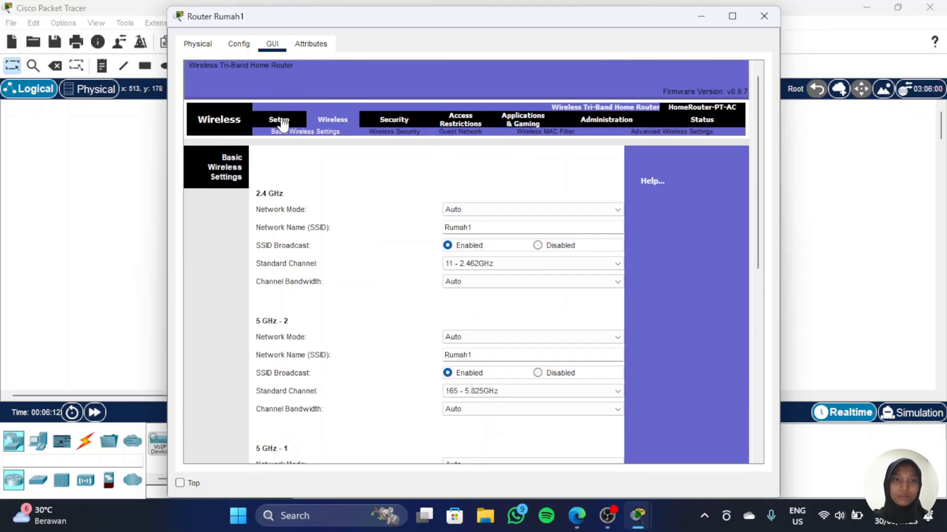
{"action": "left_click", "coordinate": [282, 121]}
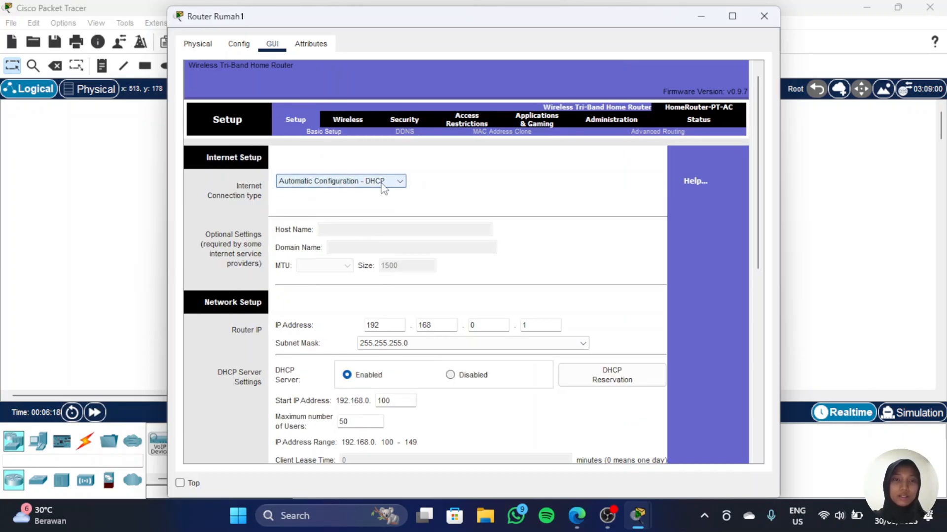
{"action": "left_click", "coordinate": [400, 183]}
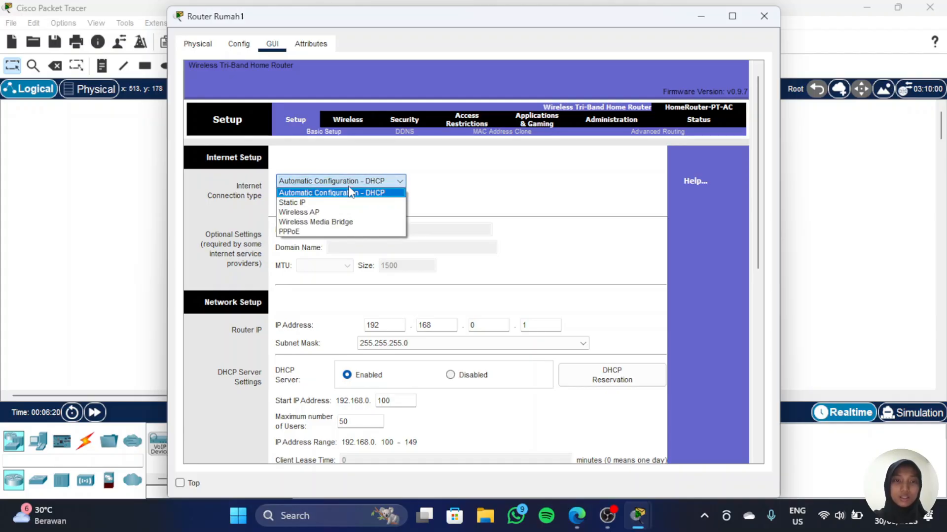
{"action": "left_click", "coordinate": [326, 203]}
Step: Set the first home router's static Internet IP address to 192.168.2.2
{"action": "double_click", "coordinate": [361, 230]}
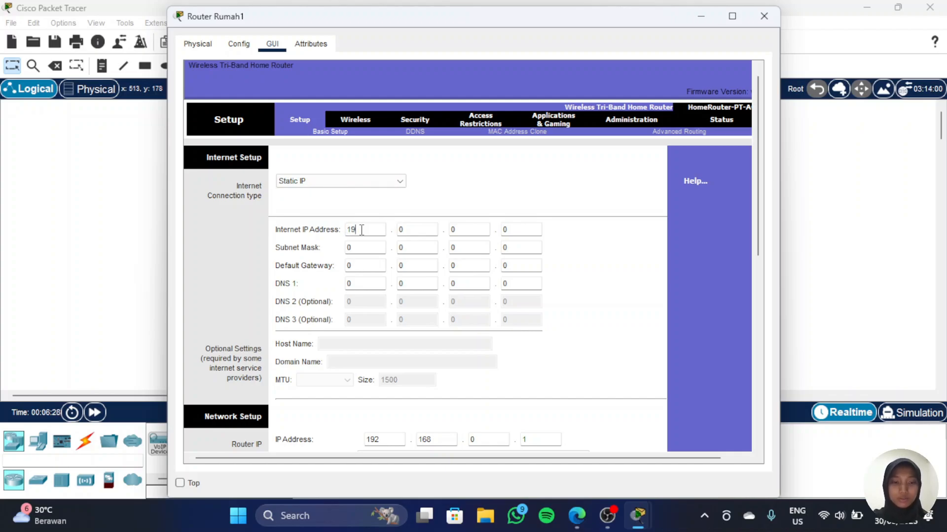
{"action": "type", "text": "192"}
{"action": "key", "text": "BackSpace"}
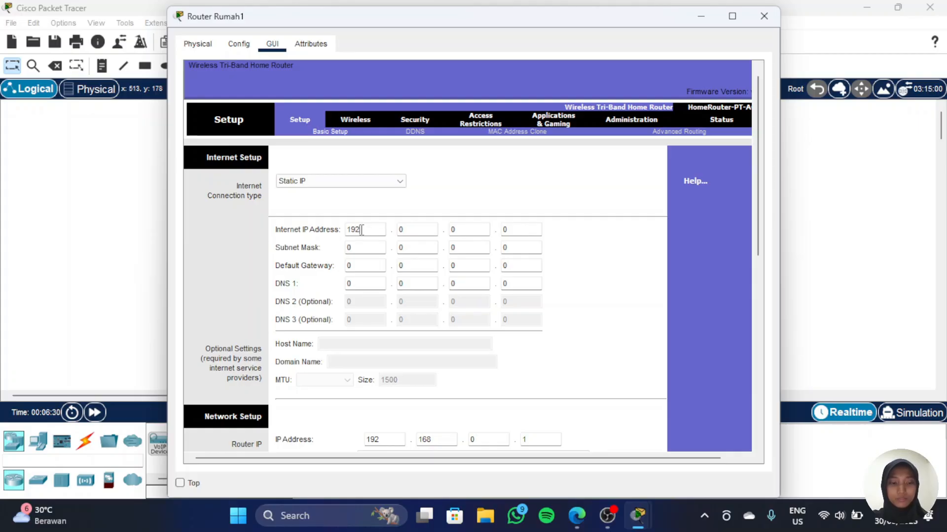
{"action": "key", "text": "Tab"}
{"action": "type", "text": "168"}
{"action": "key", "text": "Tab"}
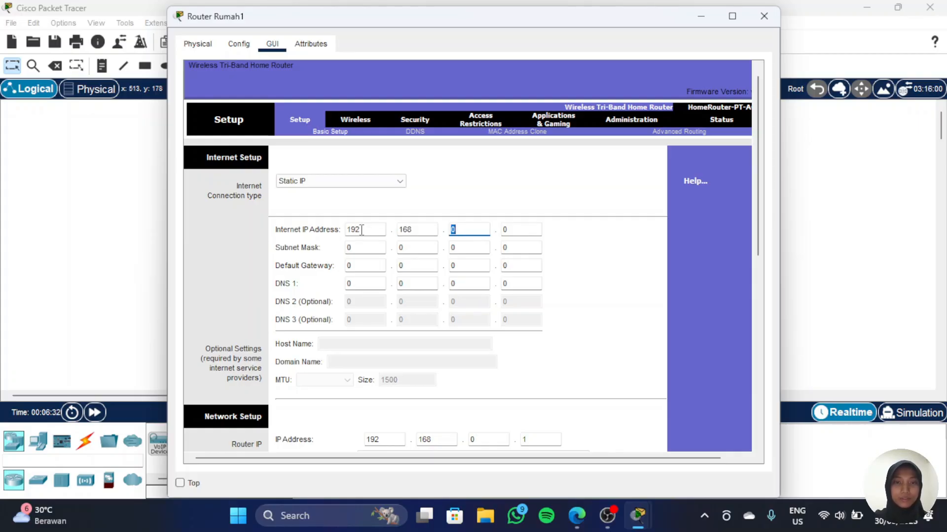
{"action": "type", "text": "2"}
{"action": "key", "text": "Tab"}
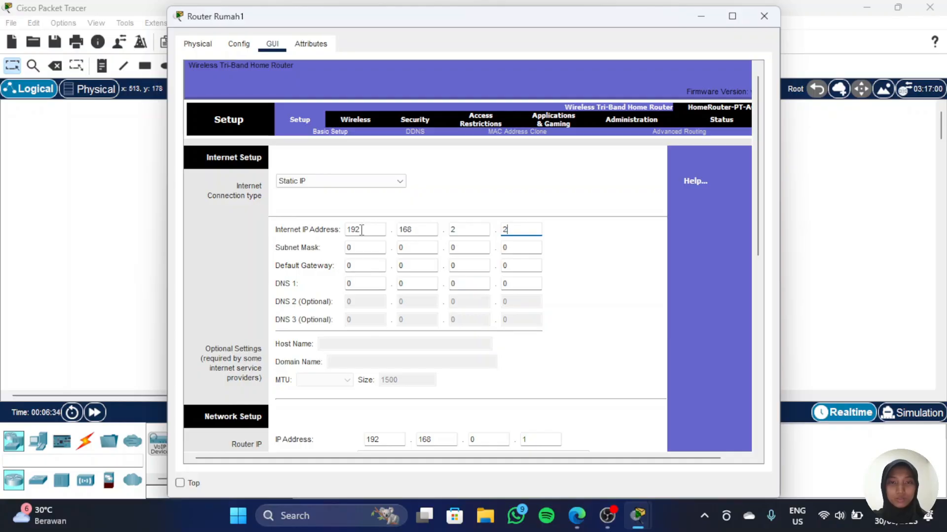
{"action": "type", "text": "2"}
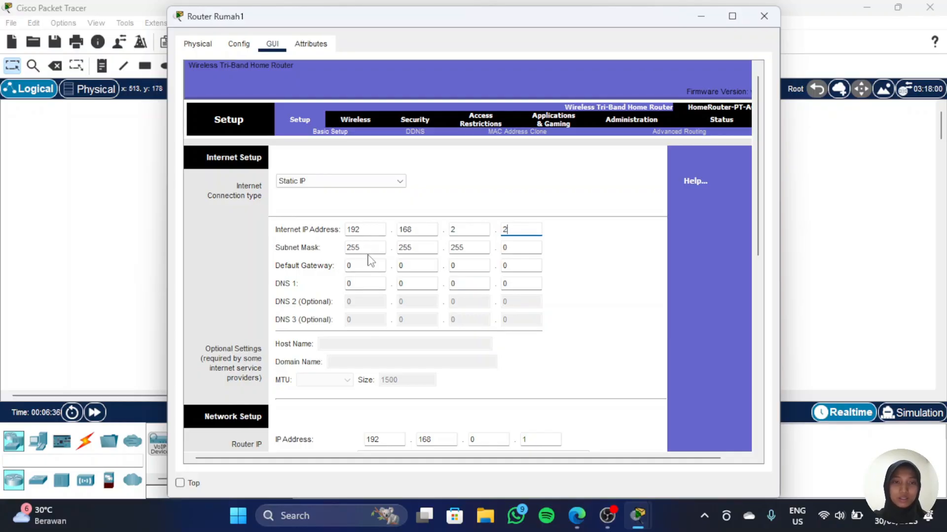
Step: Set the Internet default gateway to 192.168.2.1
{"action": "left_click", "coordinate": [371, 265]}
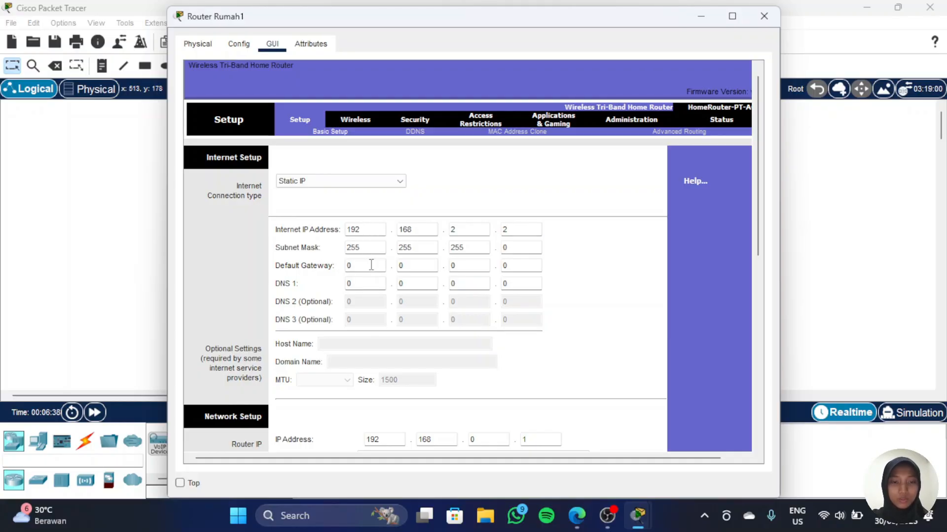
{"action": "key", "text": "BackSpace"}
{"action": "type", "text": "192"}
{"action": "key", "text": "Tab"}
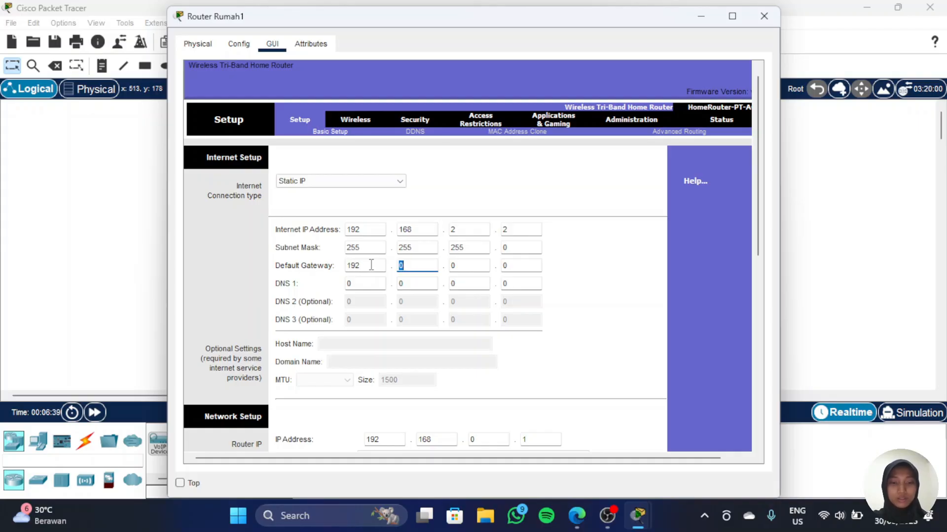
{"action": "type", "text": "168"}
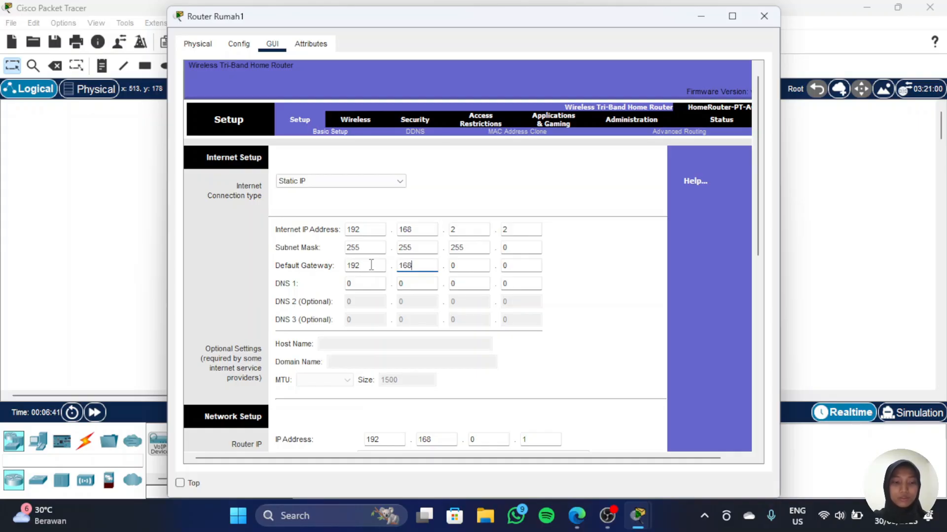
{"action": "key", "text": "Tab"}
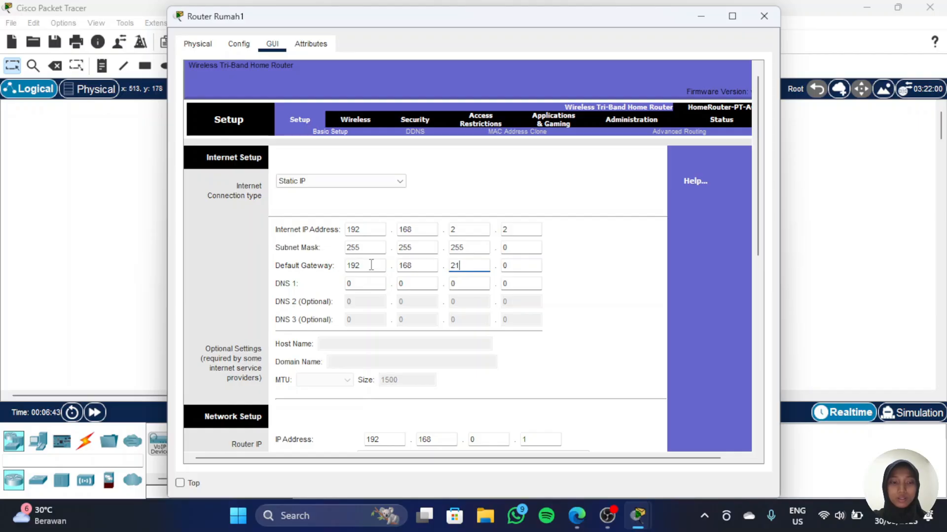
{"action": "key", "text": "Tab"}
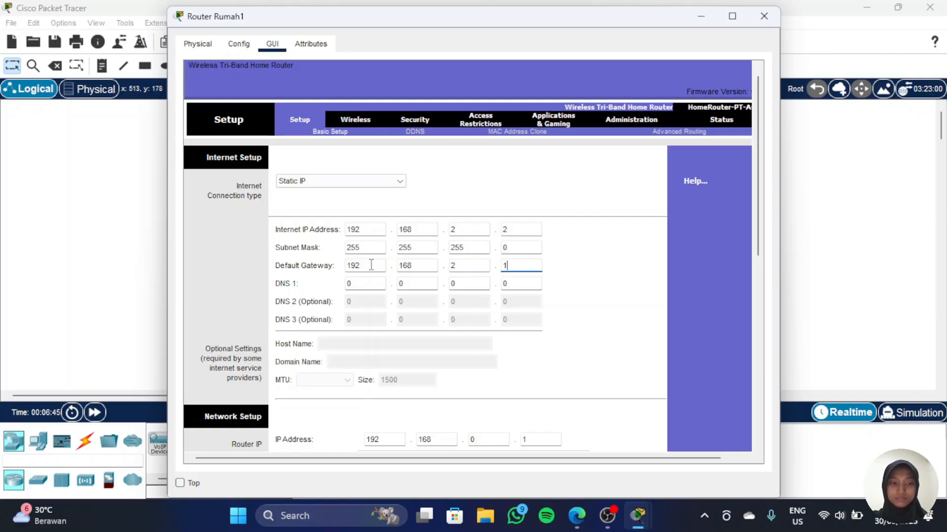
{"action": "key", "text": "Tab"}
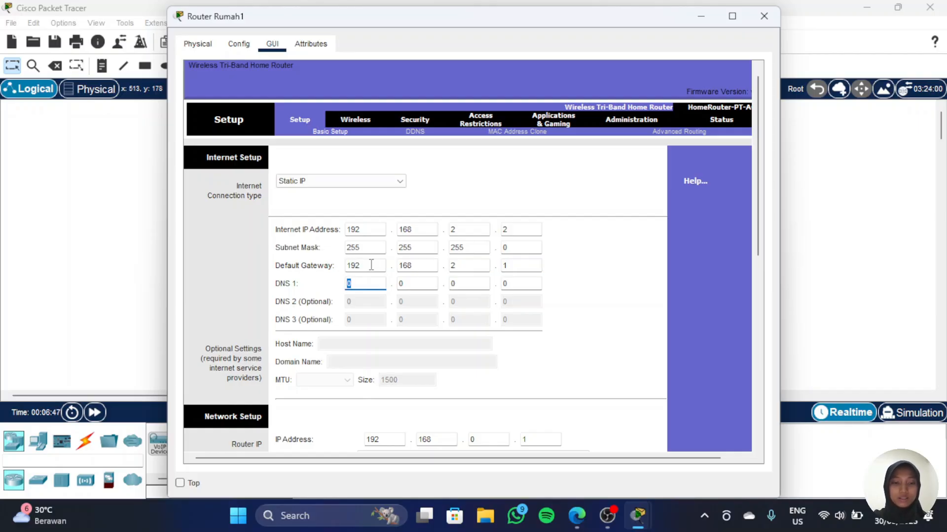
Step: Set the Internet DNS 1 server to 192.168.1.2
{"action": "type", "text": "192"}
{"action": "key", "text": "Tab"}
{"action": "type", "text": "168"}
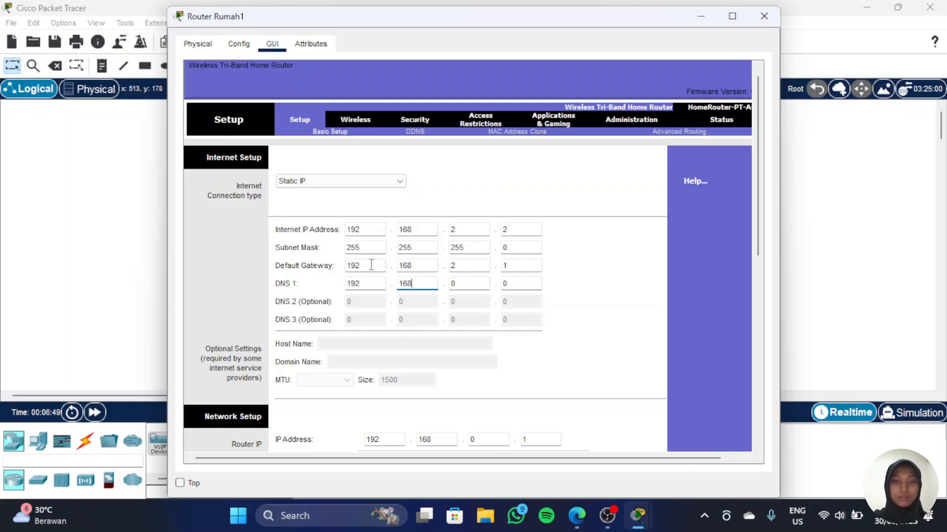
{"action": "key", "text": "Tab"}
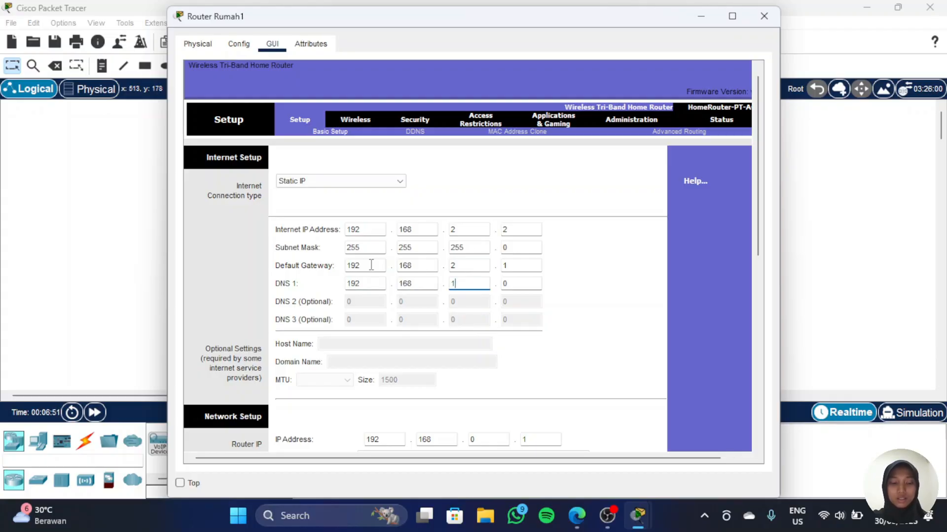
{"action": "type", "text": "1"}
{"action": "key", "text": "Tab"}
{"action": "type", "text": "2"}
Step: Change the router's LAN IP address to 192.168.10.1
{"action": "scroll", "coordinate": [372, 265], "scroll_direction": "down", "scroll_amount": 2}
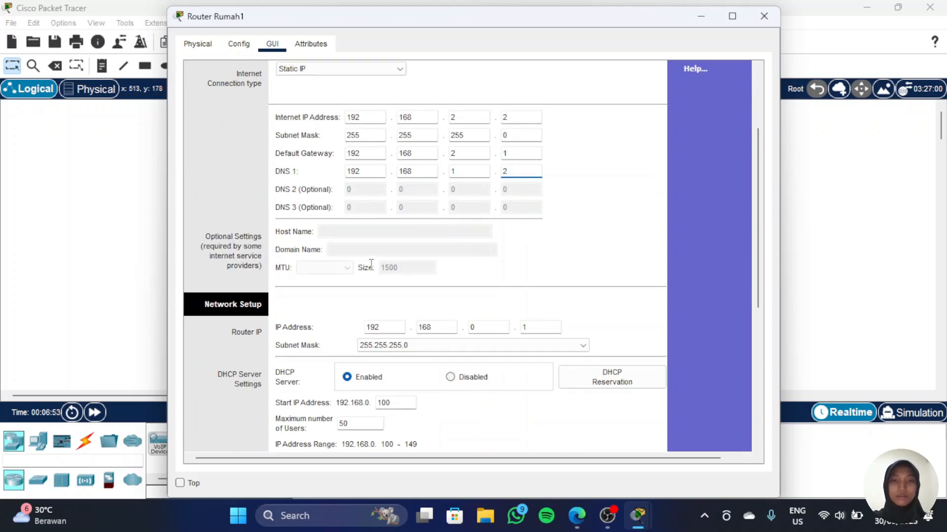
{"action": "scroll", "coordinate": [371, 263], "scroll_direction": "down", "scroll_amount": 2}
{"action": "left_click", "coordinate": [433, 270]}
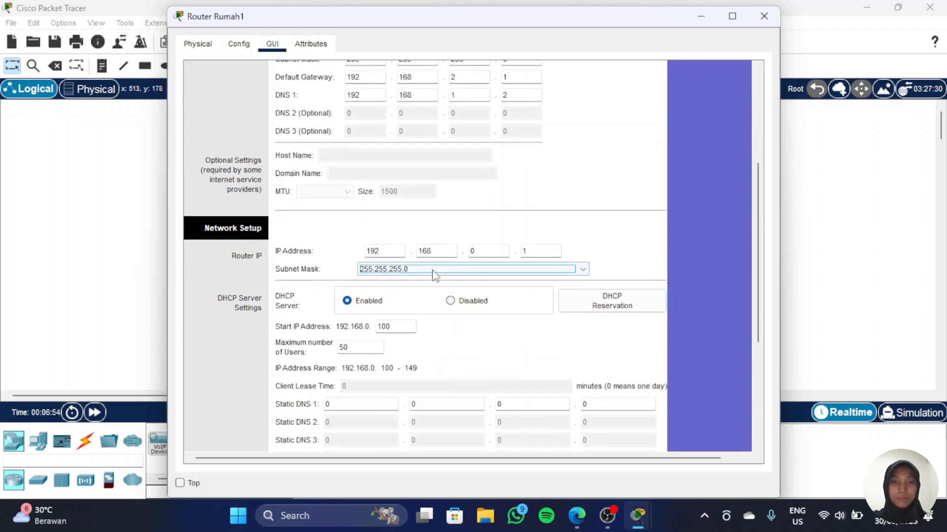
{"action": "left_click", "coordinate": [490, 252]}
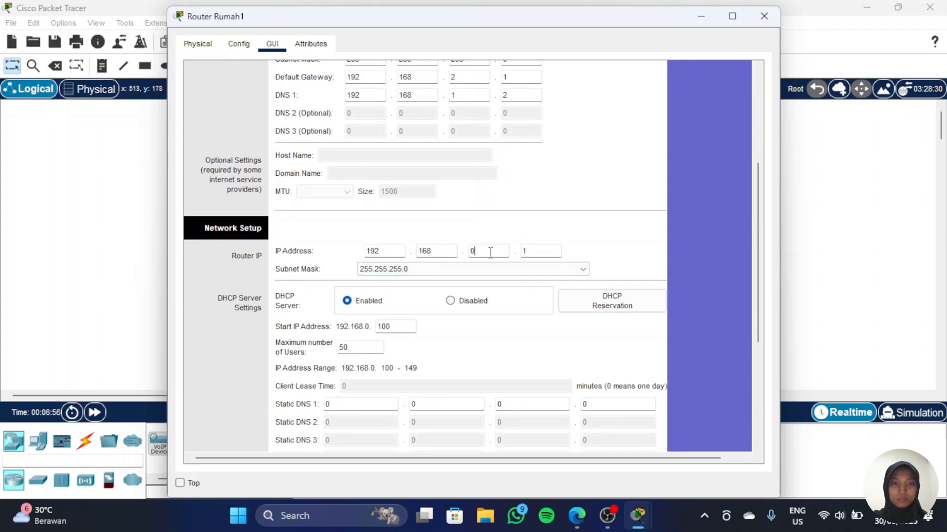
{"action": "left_click", "coordinate": [274, 251]}
Step: Set the DHCP start IP address to 1 and save the router's setup settings
{"action": "scroll", "coordinate": [490, 245], "scroll_direction": "down", "scroll_amount": 1}
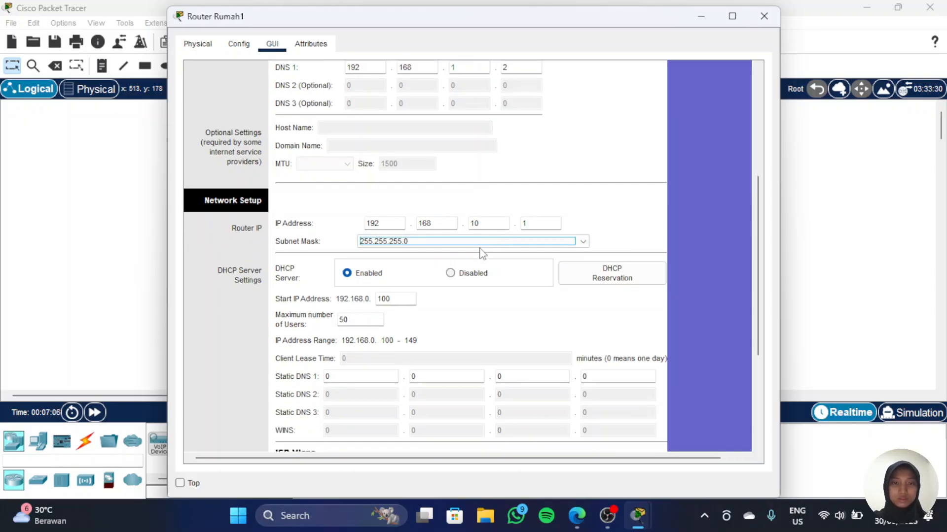
{"action": "left_click", "coordinate": [393, 298]}
{"action": "key", "text": "BackSpace"}
{"action": "key", "text": "BackSpace"}
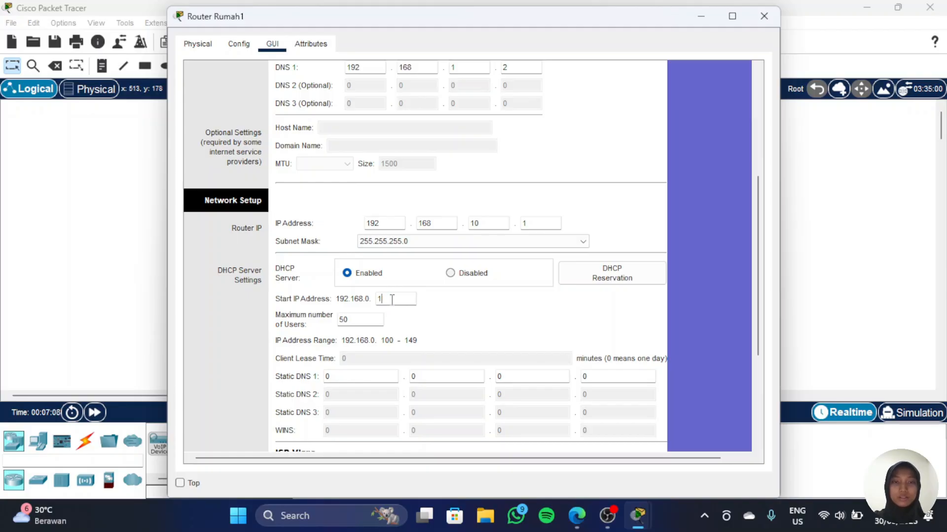
{"action": "left_click", "coordinate": [369, 320]}
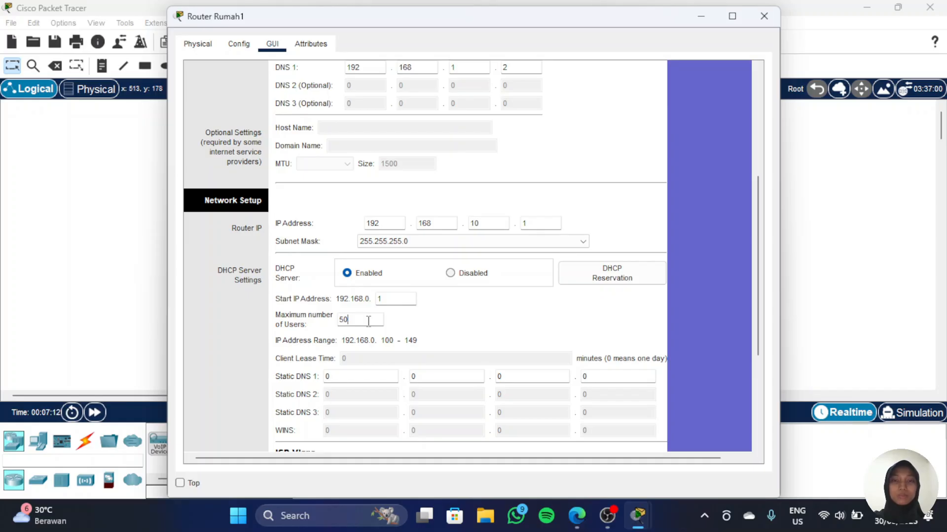
{"action": "scroll", "coordinate": [560, 296], "scroll_direction": "down", "scroll_amount": 3}
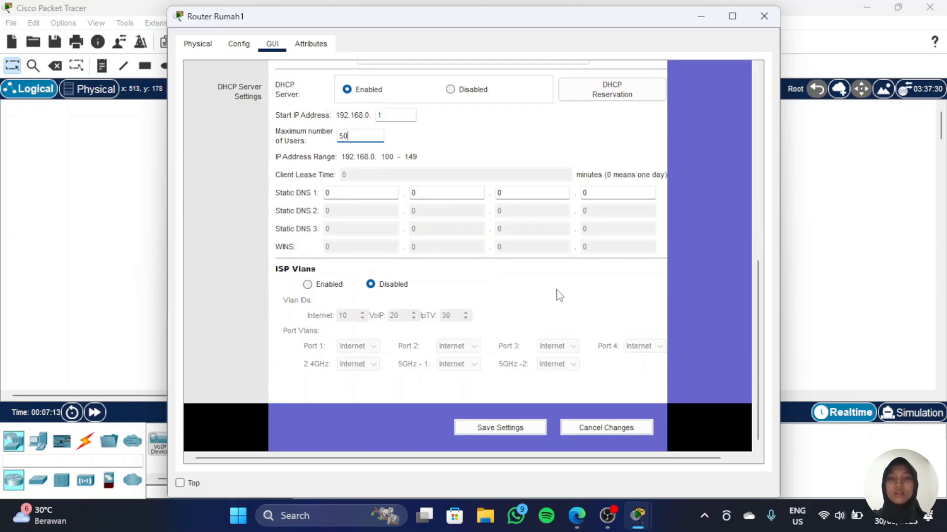
{"action": "left_click", "coordinate": [501, 427]}
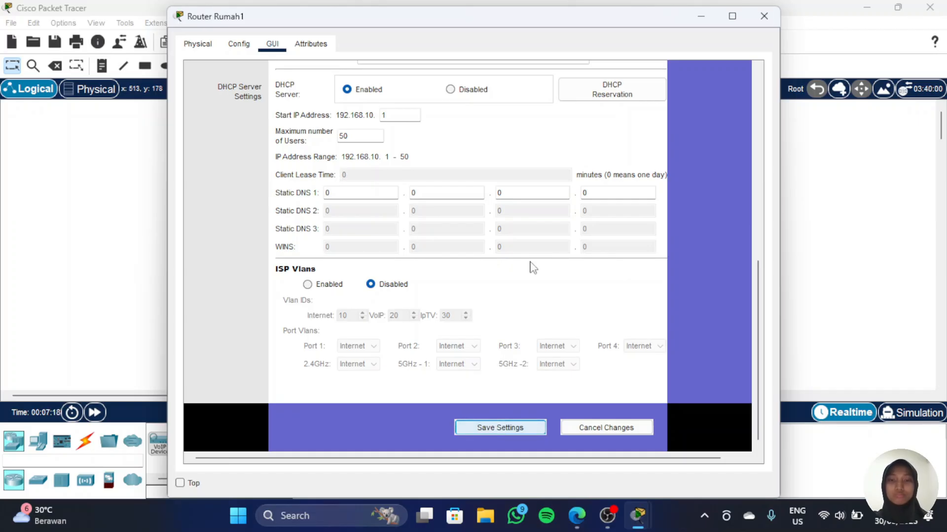
Step: Close the router window and set the Lampu Rumah1 light's wireless SSID to Rumah1
{"action": "left_click", "coordinate": [707, 24]}
{"action": "left_click", "coordinate": [220, 144]}
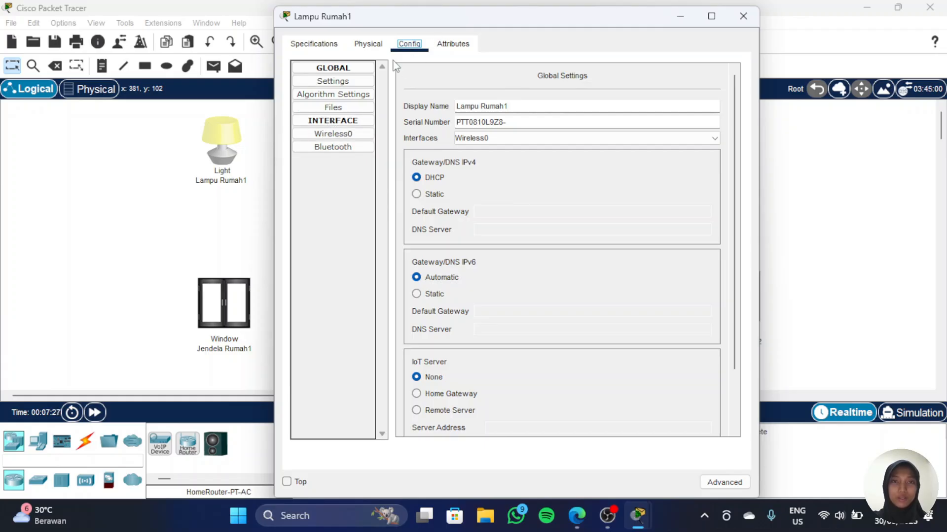
{"action": "left_click", "coordinate": [355, 138]}
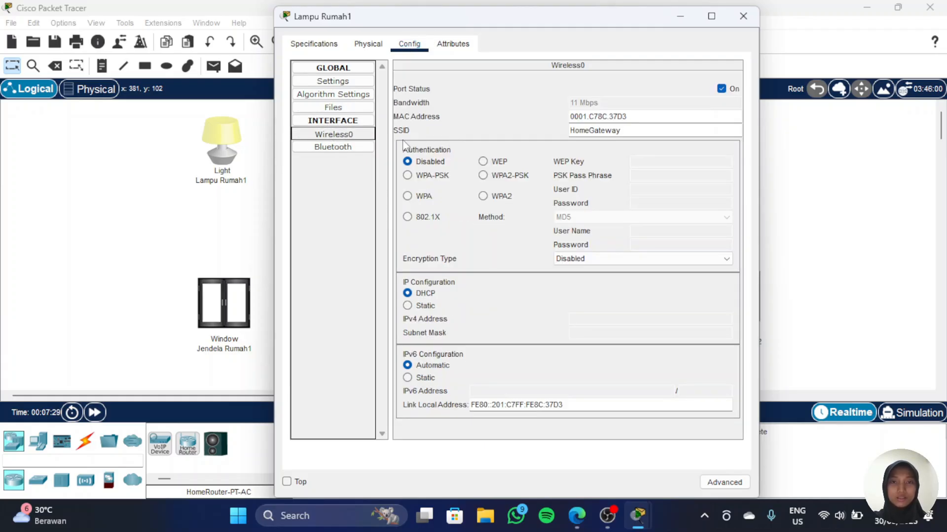
{"action": "double_click", "coordinate": [597, 131]}
{"action": "type", "text": "R"}
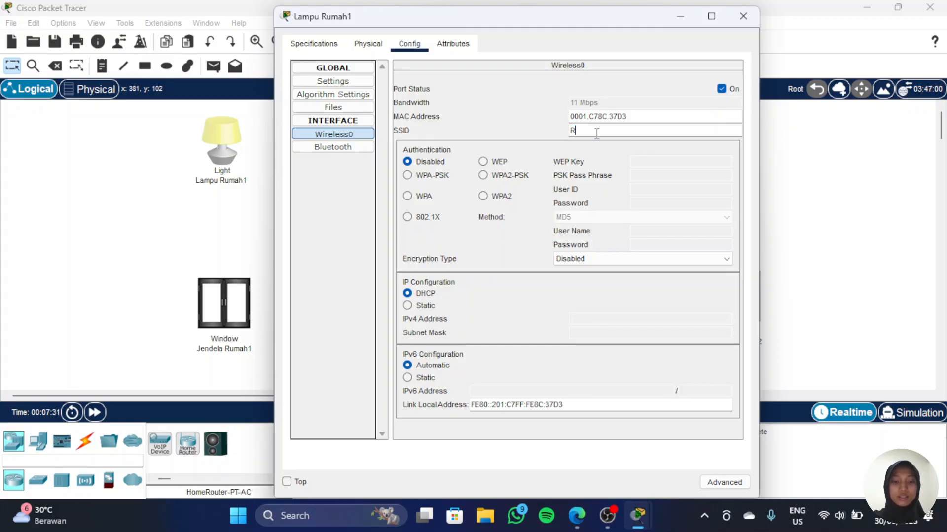
{"action": "type", "text": "umah1"}
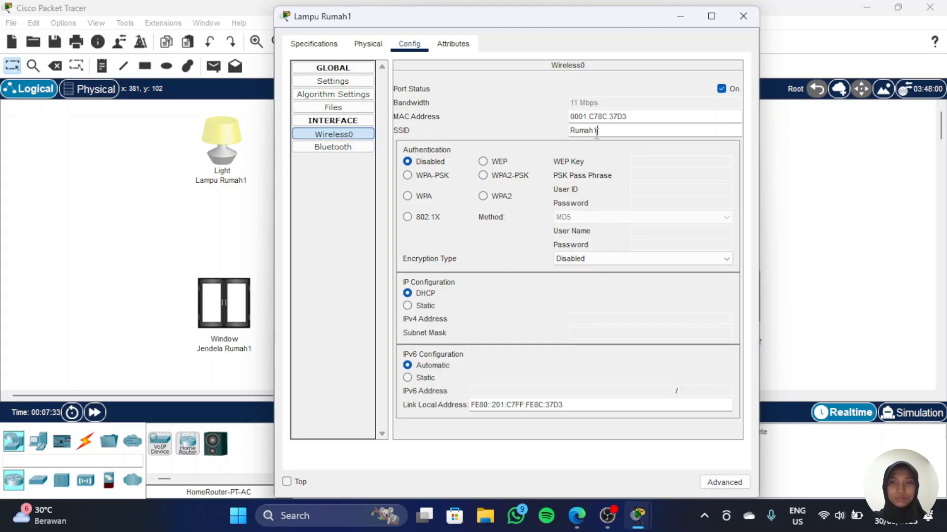
Step: Set the Jendela Rumah1 window's wireless SSID to Rumah1 and close its window
{"action": "left_click", "coordinate": [226, 311]}
{"action": "left_click", "coordinate": [227, 311]}
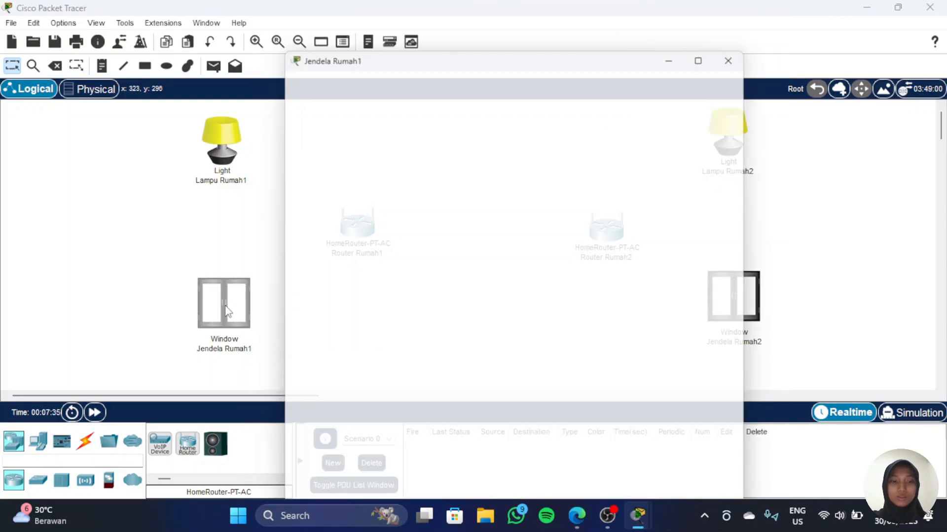
{"action": "left_click", "coordinate": [341, 135]}
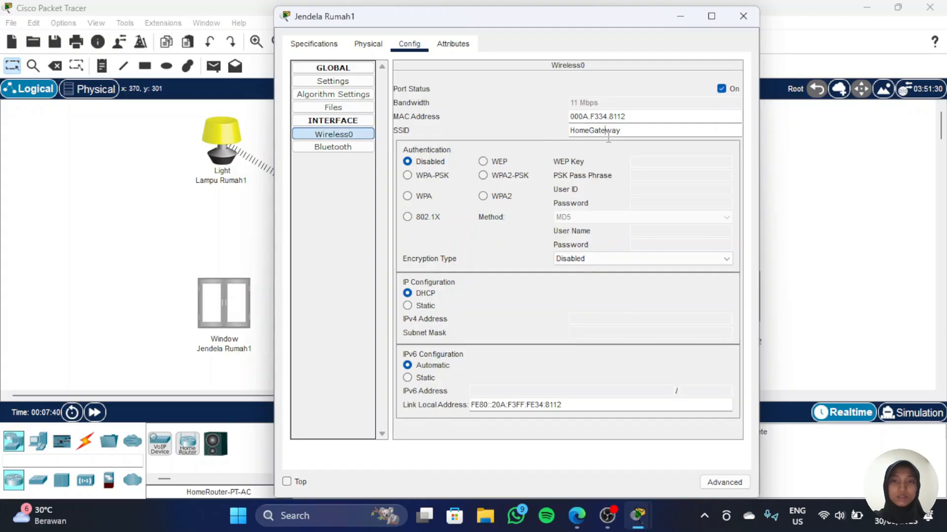
{"action": "double_click", "coordinate": [608, 131]}
{"action": "type", "text": "Rumah1"}
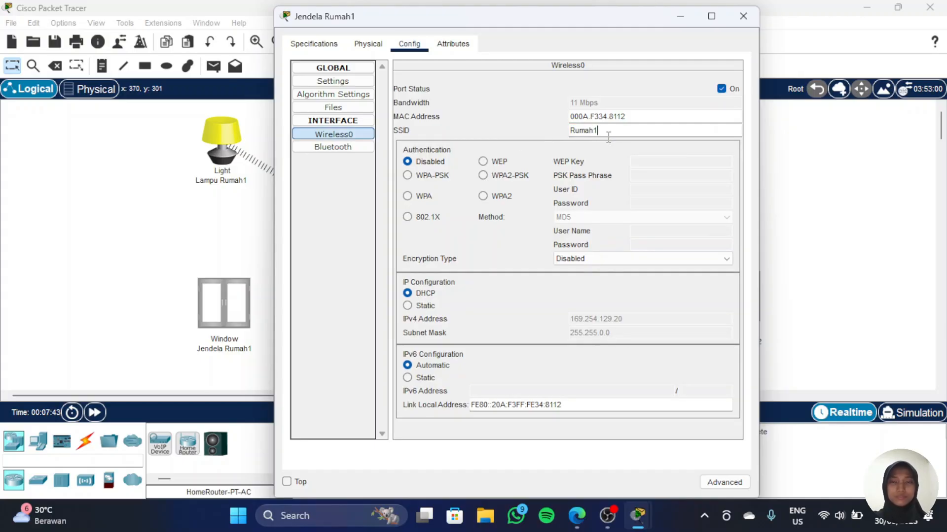
{"action": "left_click", "coordinate": [743, 16]}
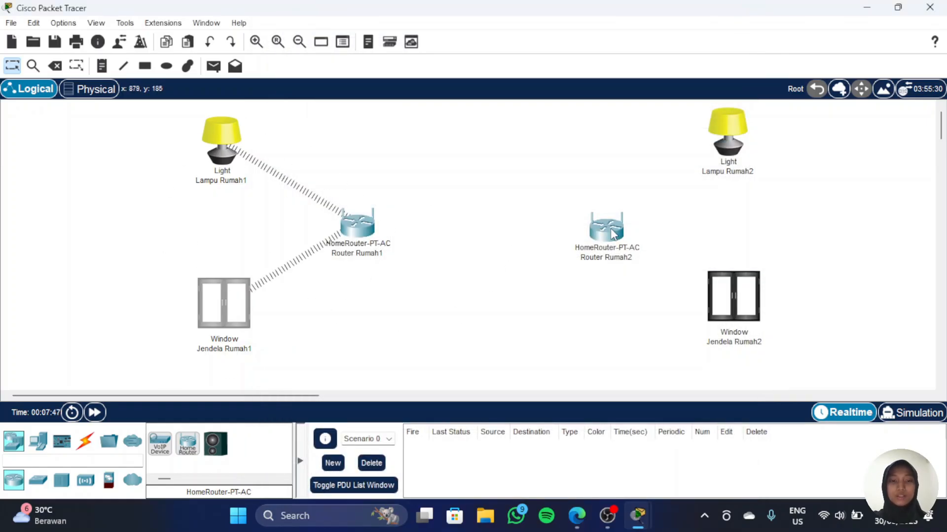
Step: Open Router Rumah2's wireless settings page and set the 2.4 GHz network name (SSID) to Rumah2, then copy it
{"action": "mouse_move", "coordinate": [612, 234]}
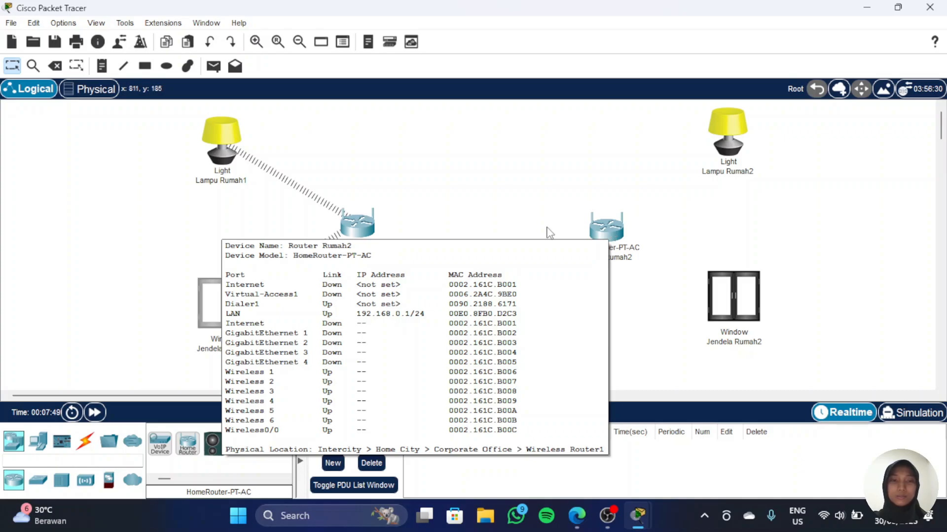
{"action": "mouse_move", "coordinate": [352, 229]}
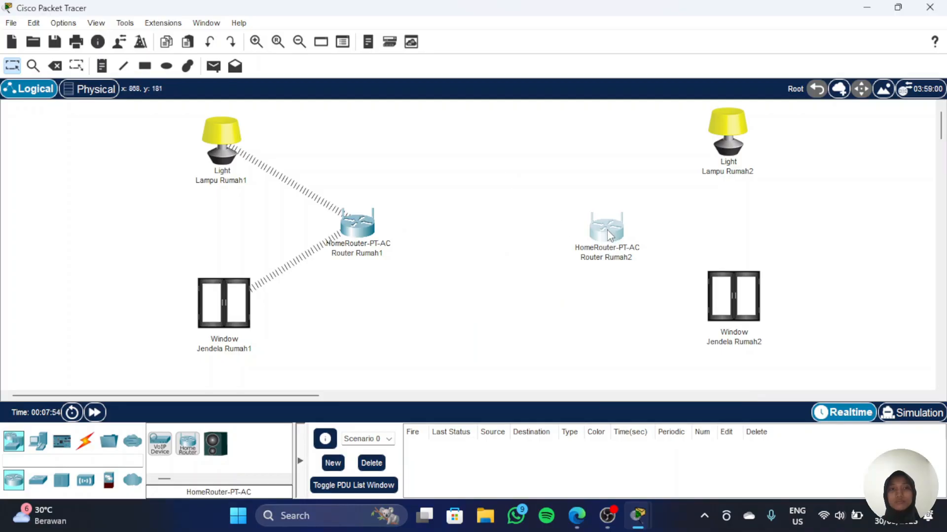
{"action": "left_click", "coordinate": [610, 235]}
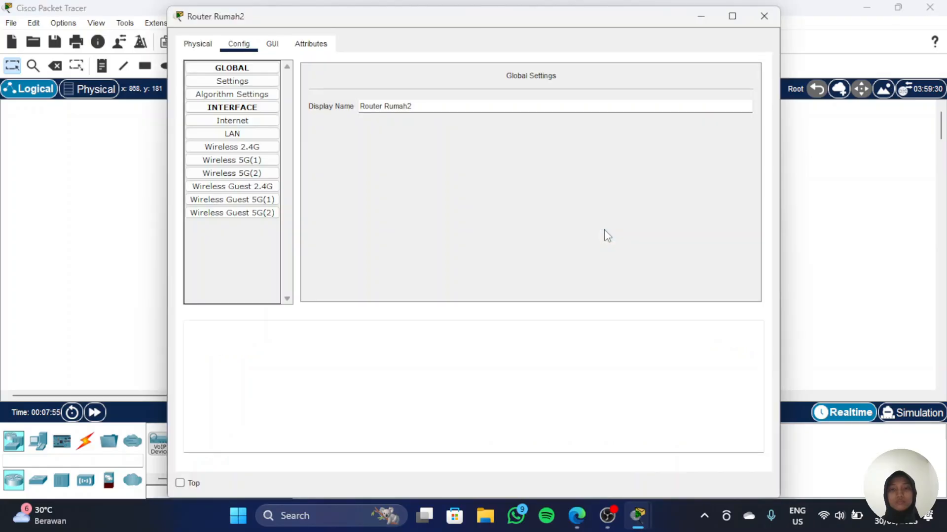
{"action": "left_click", "coordinate": [267, 49]}
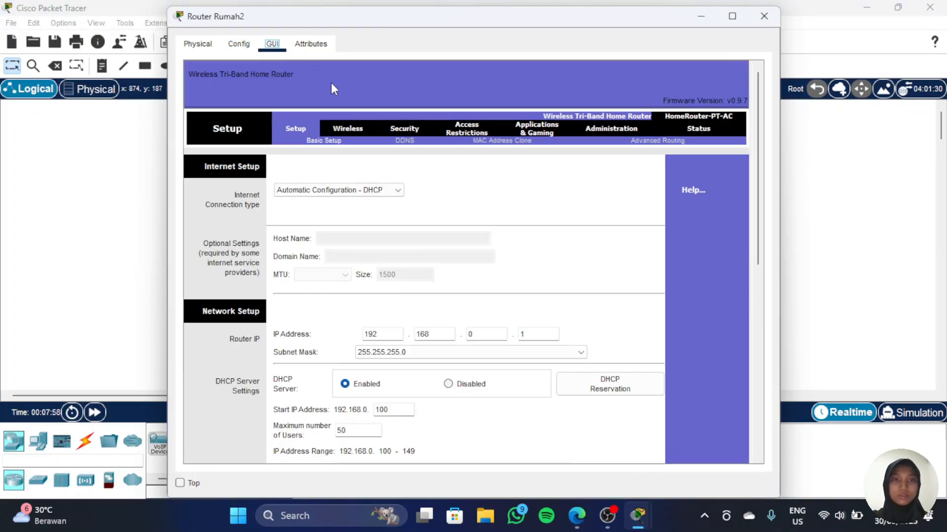
{"action": "left_click", "coordinate": [346, 126]}
{"action": "double_click", "coordinate": [502, 232]}
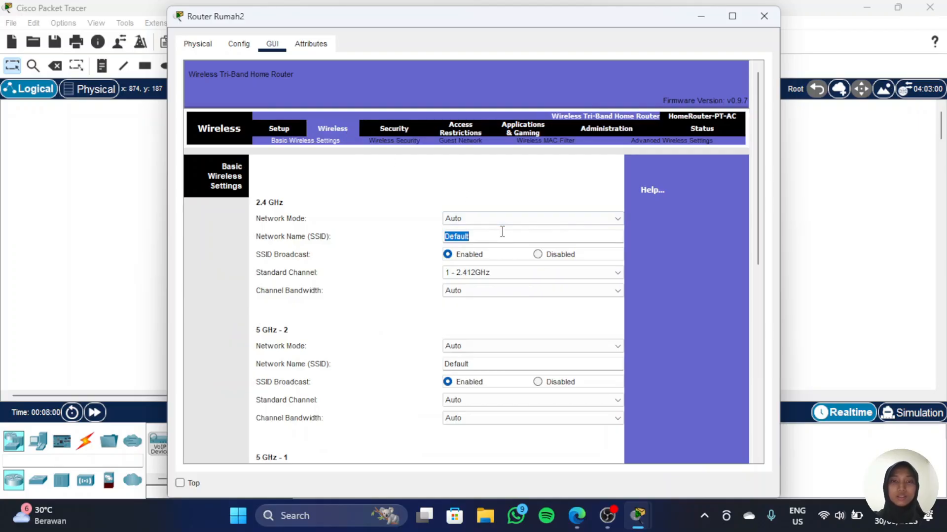
{"action": "type", "text": "R"}
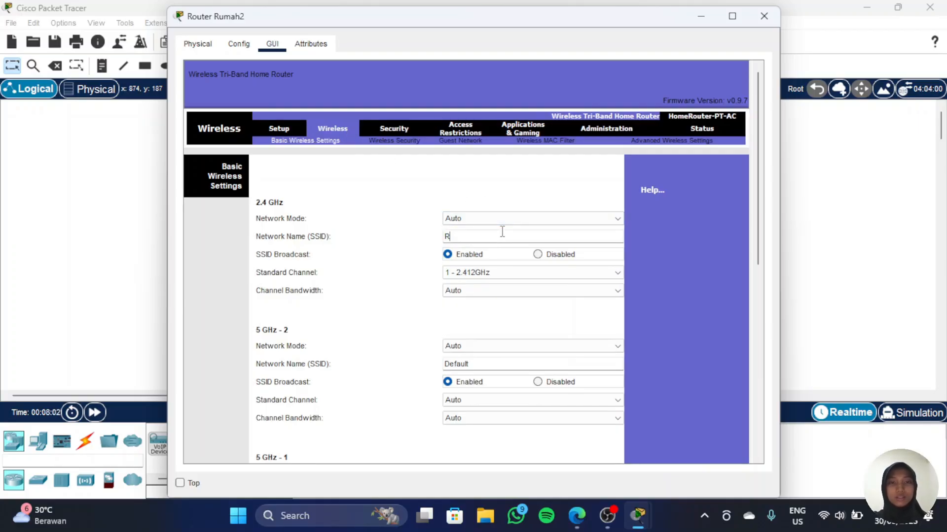
{"action": "type", "text": "umah1"}
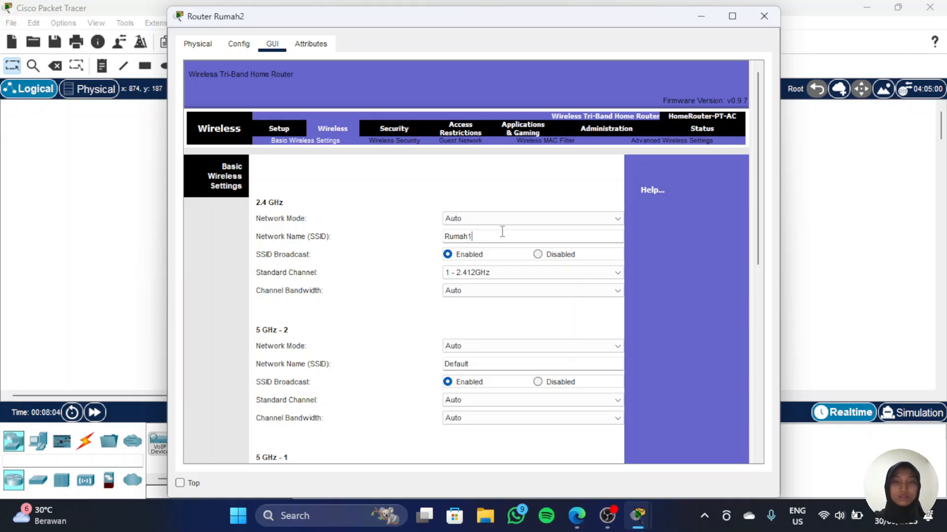
{"action": "double_click", "coordinate": [502, 232]}
{"action": "key", "text": "ctrl+c"}
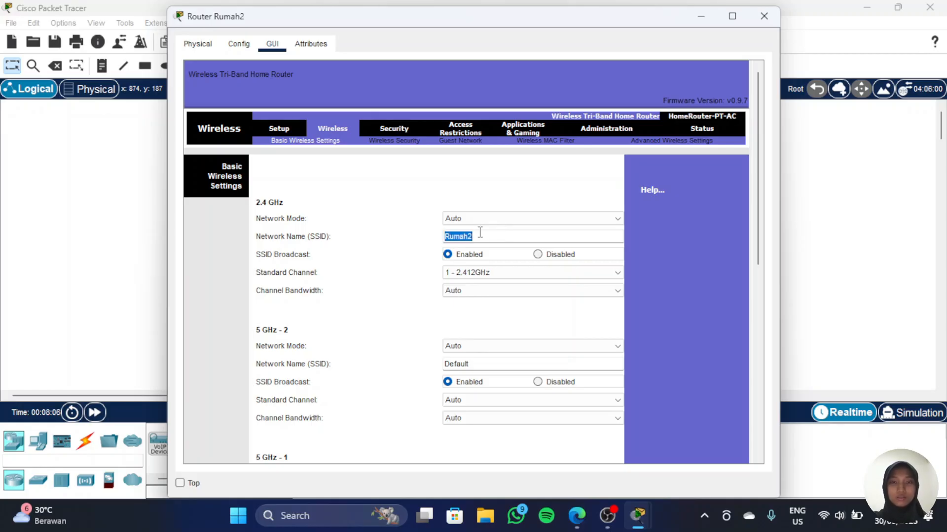
Step: Paste Rumah2 as the SSID for both 5 GHz bands and save the wireless settings
{"action": "scroll", "coordinate": [473, 232], "scroll_direction": "down", "scroll_amount": 2}
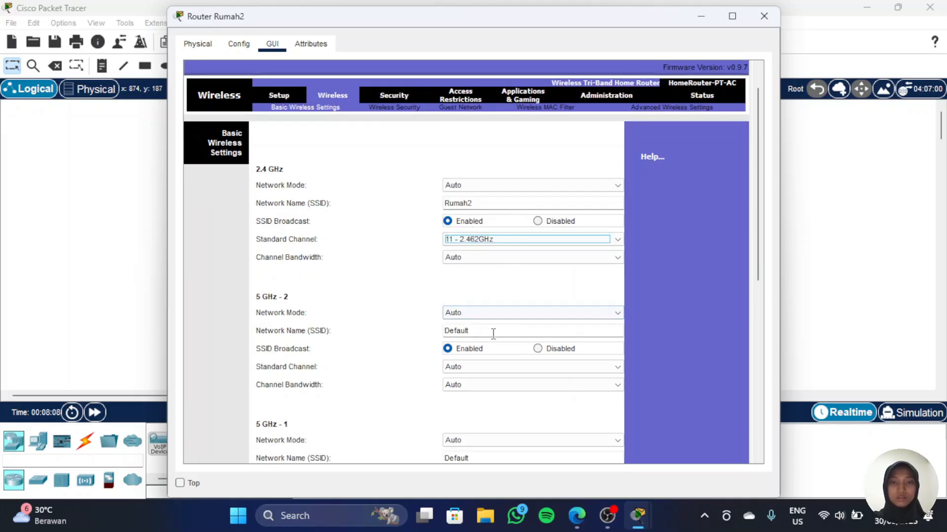
{"action": "double_click", "coordinate": [493, 331]}
{"action": "key", "text": "ctrl+v"}
{"action": "scroll", "coordinate": [493, 333], "scroll_direction": "down", "scroll_amount": 5}
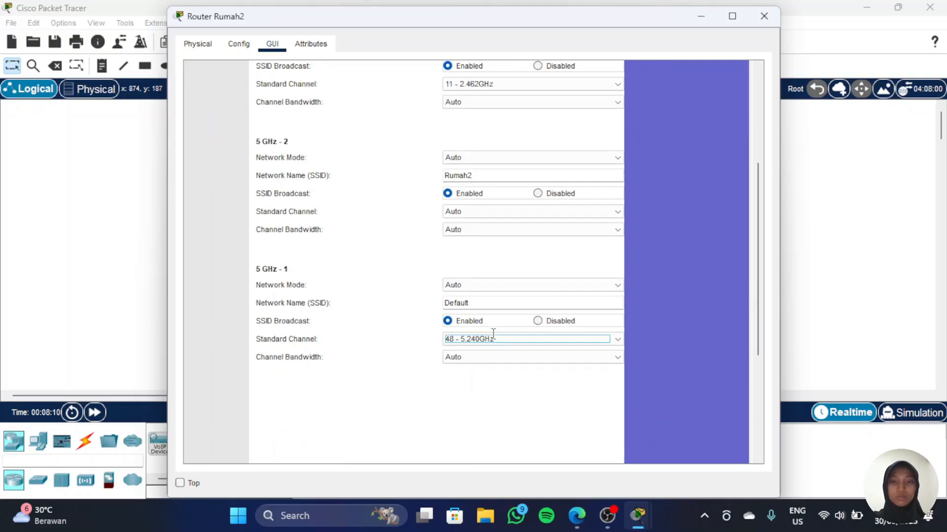
{"action": "double_click", "coordinate": [477, 303]}
{"action": "key", "text": "ctrl+v"}
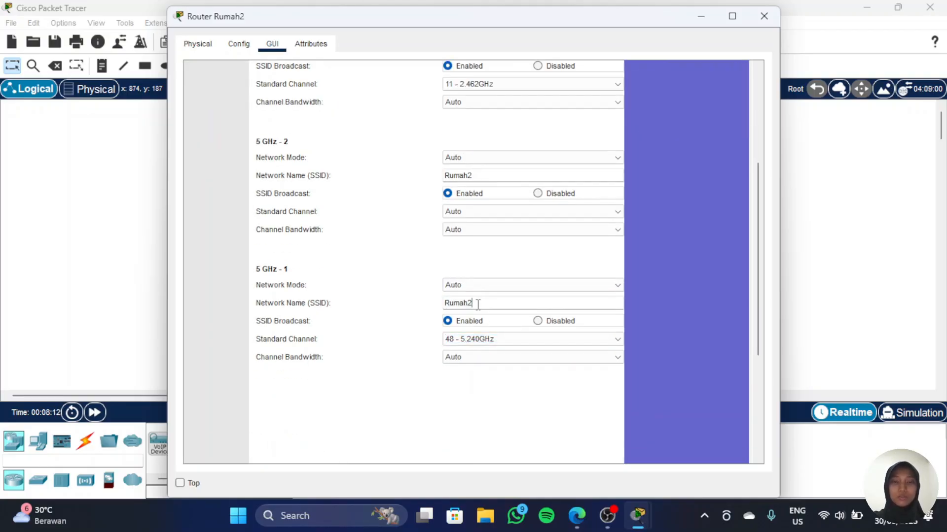
{"action": "scroll", "coordinate": [477, 303], "scroll_direction": "down", "scroll_amount": 5}
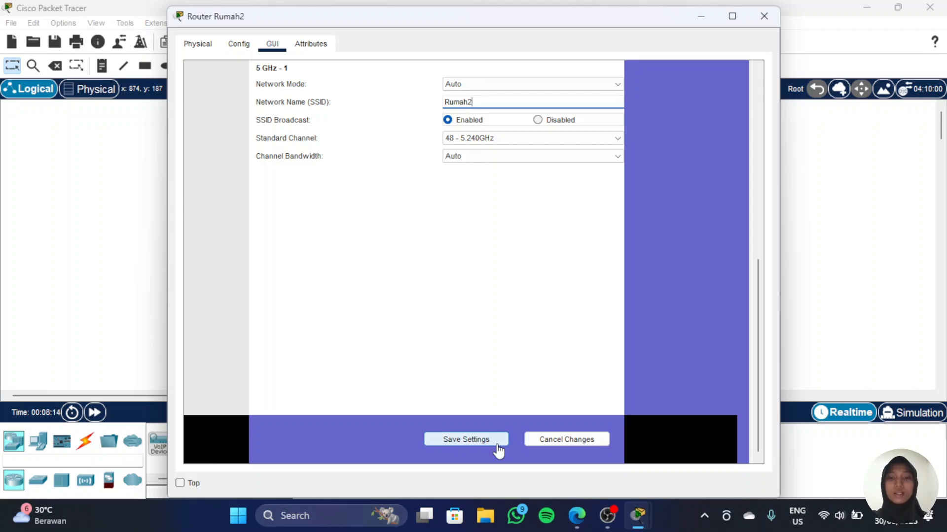
{"action": "left_click", "coordinate": [495, 442]}
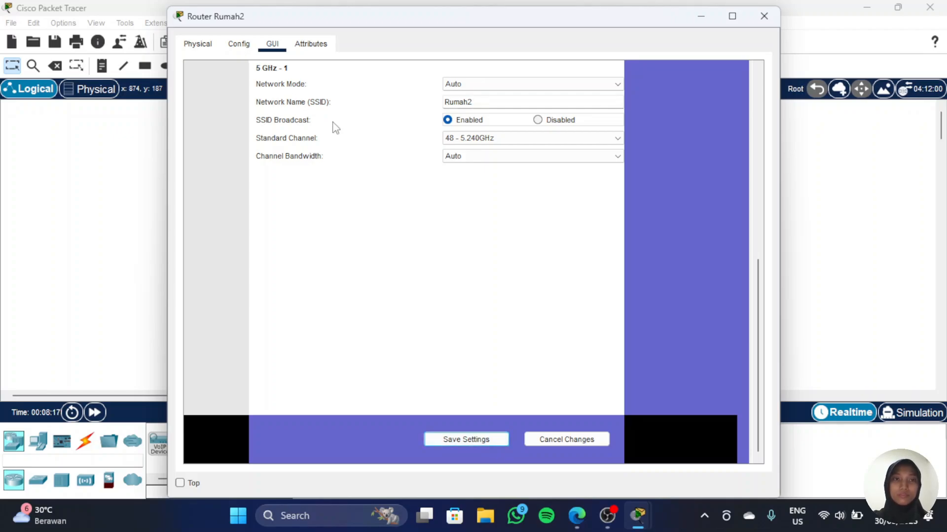
Step: Switch the router's internet connection type to Static IP and enter internet IP address 192.168.3.2
{"action": "left_click", "coordinate": [280, 130]}
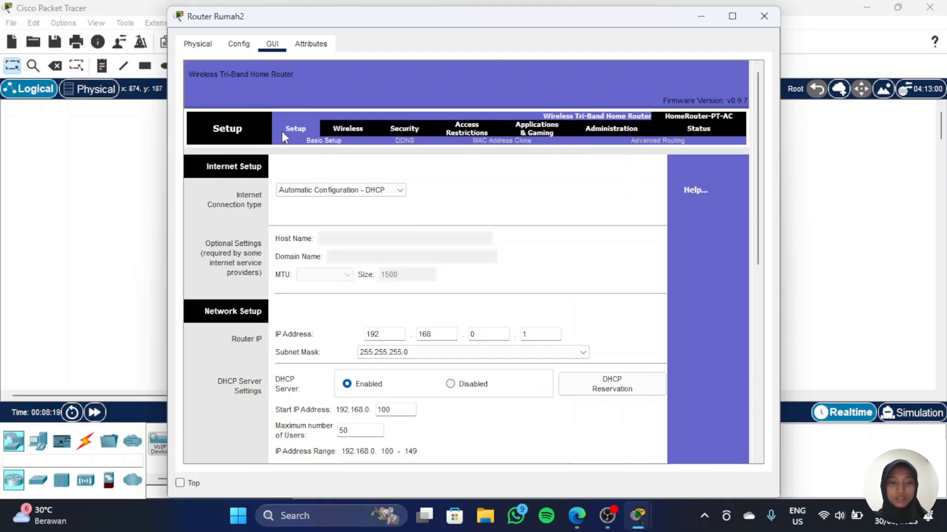
{"action": "left_click", "coordinate": [348, 190]}
{"action": "left_click", "coordinate": [317, 213]}
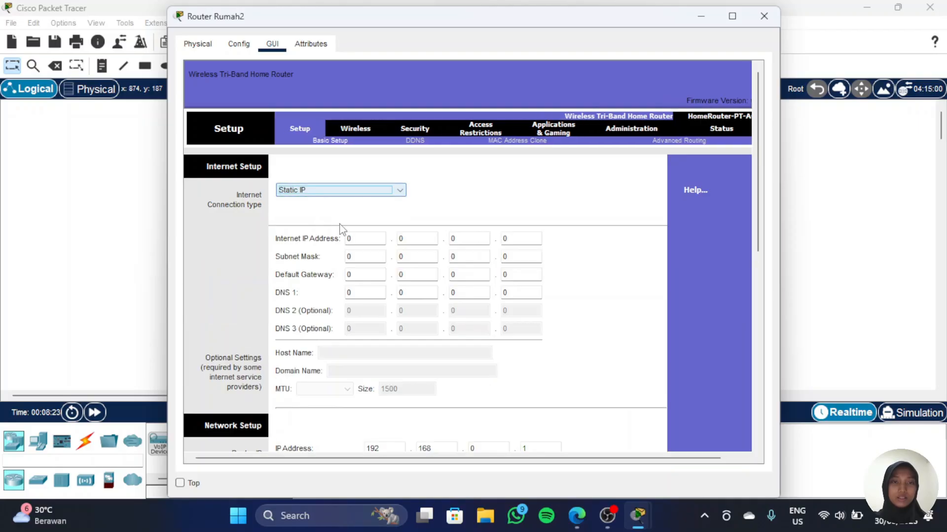
{"action": "double_click", "coordinate": [362, 241]}
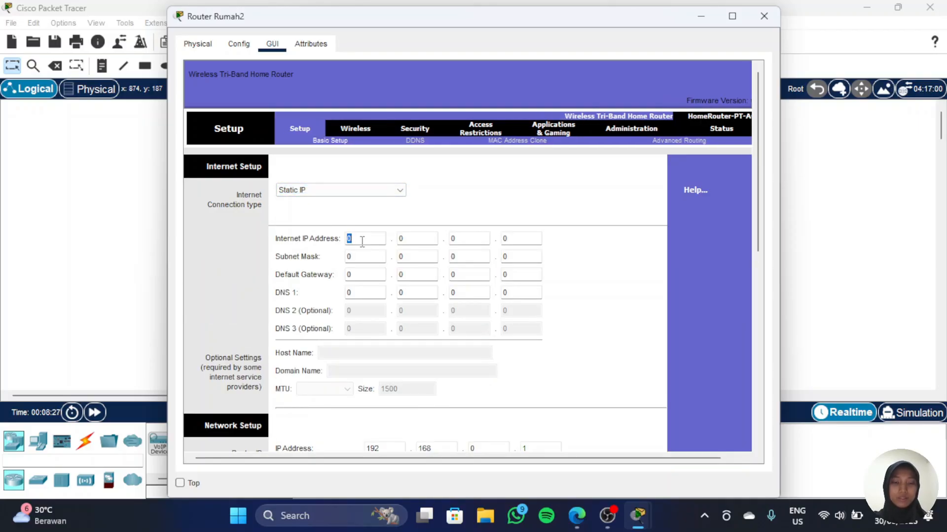
{"action": "type", "text": "192"}
{"action": "key", "text": "Tab"}
{"action": "type", "text": "1"}
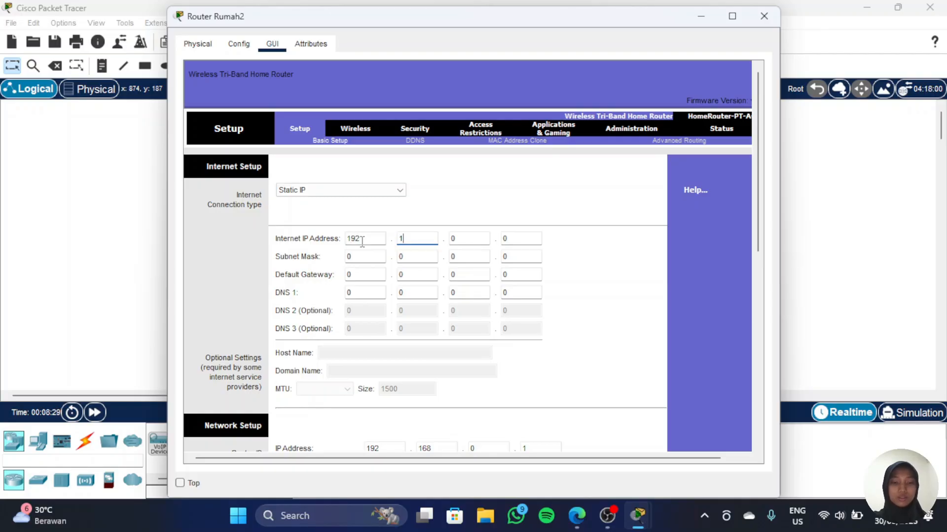
{"action": "type", "text": "68"}
{"action": "key", "text": "Tab"}
{"action": "type", "text": "3"}
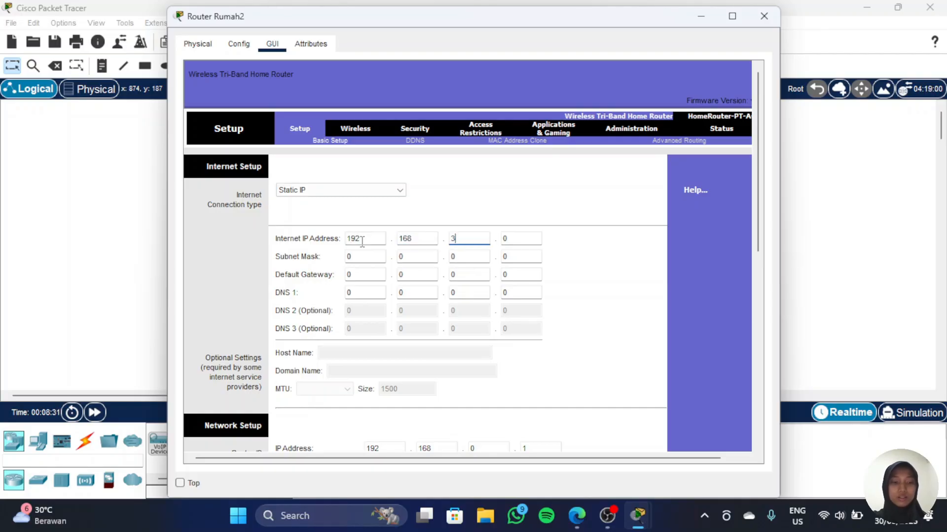
{"action": "key", "text": "Tab"}
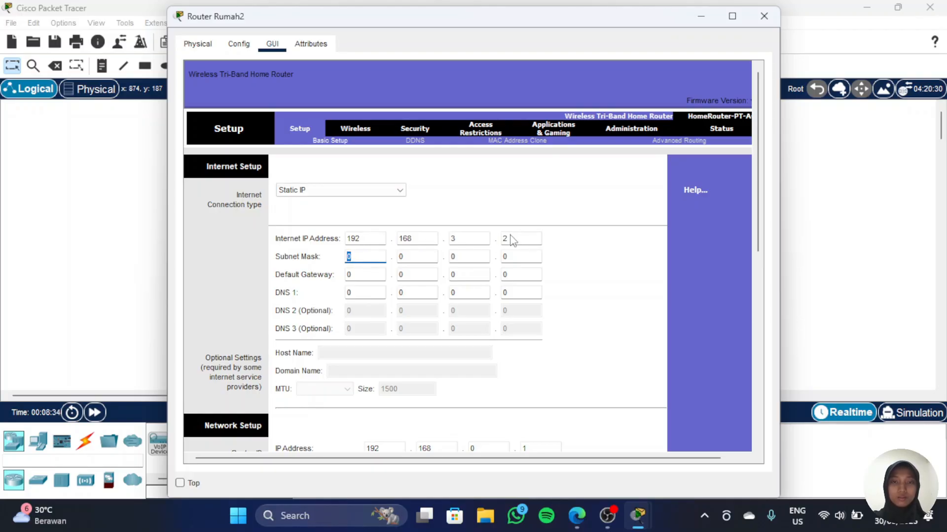
Step: Set the internet subnet mask to 255.255.255.0
{"action": "left_click", "coordinate": [488, 240]}
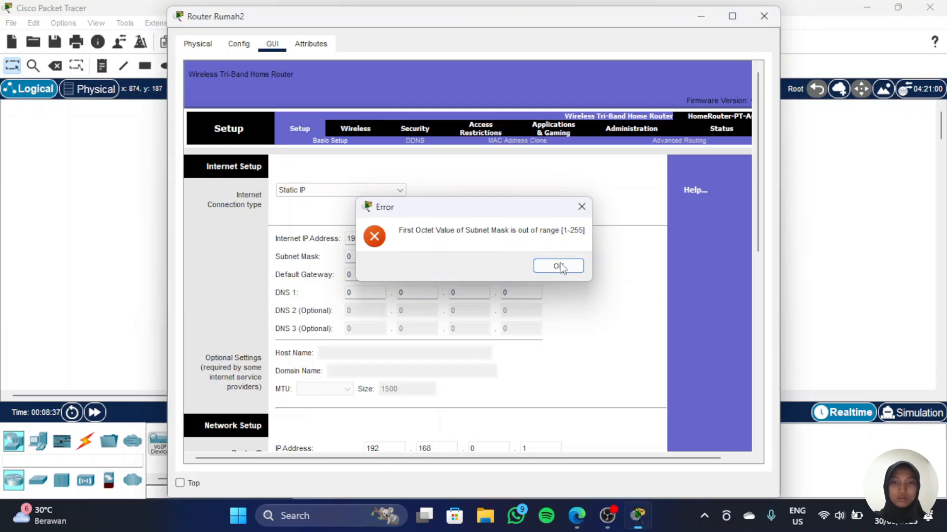
{"action": "left_click", "coordinate": [559, 266]}
{"action": "left_click", "coordinate": [520, 239]}
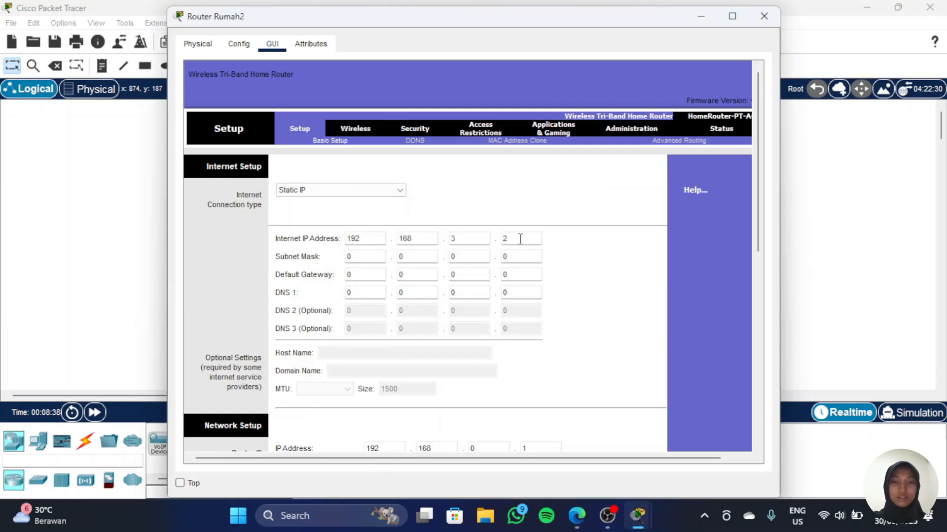
{"action": "key", "text": "Return"}
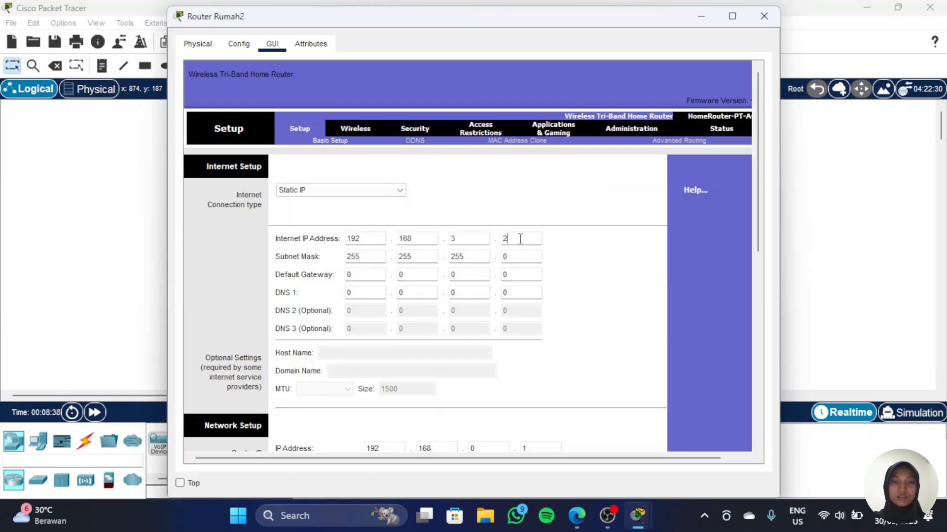
Step: Set the internet default gateway to 192.168.3.1
{"action": "left_click", "coordinate": [376, 275]}
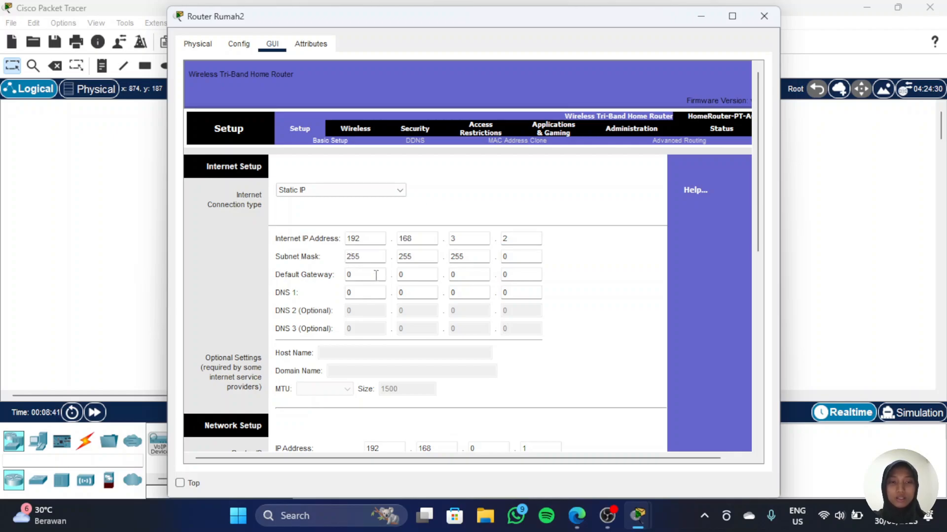
{"action": "key", "text": "BackSpace"}
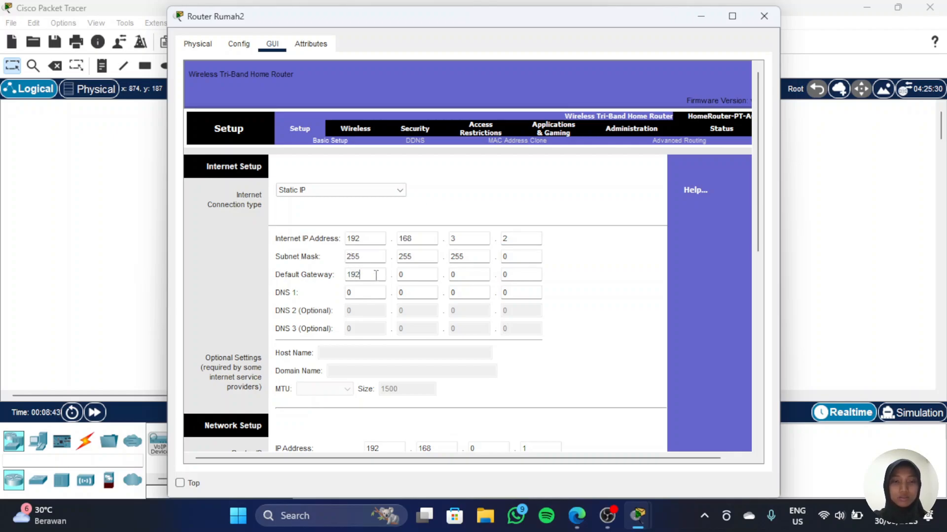
{"action": "type", "text": "192"}
{"action": "key", "text": "Tab"}
{"action": "key", "text": "Tab"}
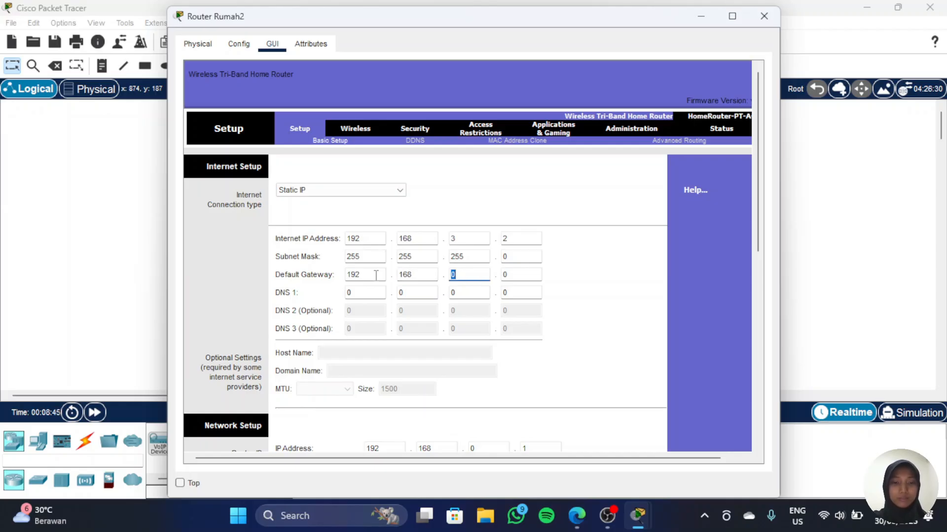
{"action": "type", "text": "3"}
{"action": "key", "text": "Tab"}
{"action": "type", "text": "1"}
{"action": "key", "text": "Tab"}
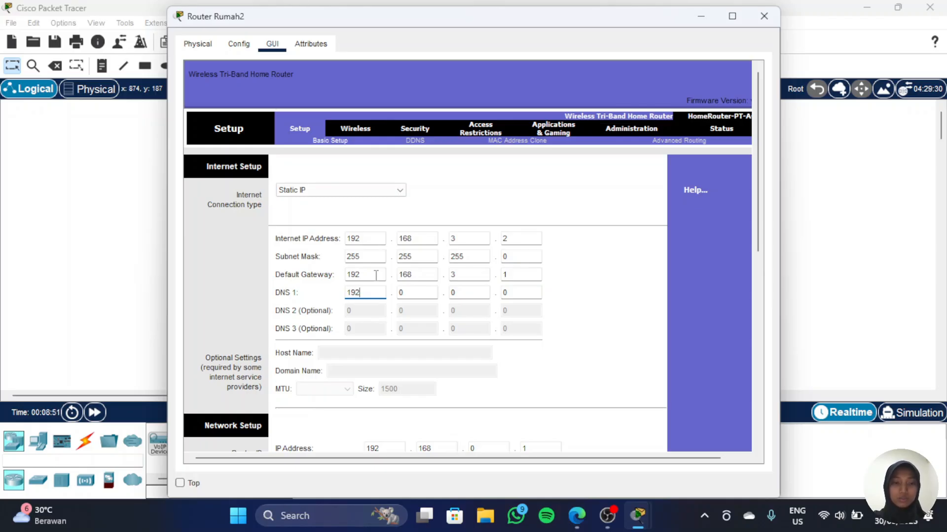
Step: Set DNS 1 to 192.168.1.2
{"action": "type", "text": "192"}
{"action": "key", "text": "Tab"}
{"action": "type", "text": "1"}
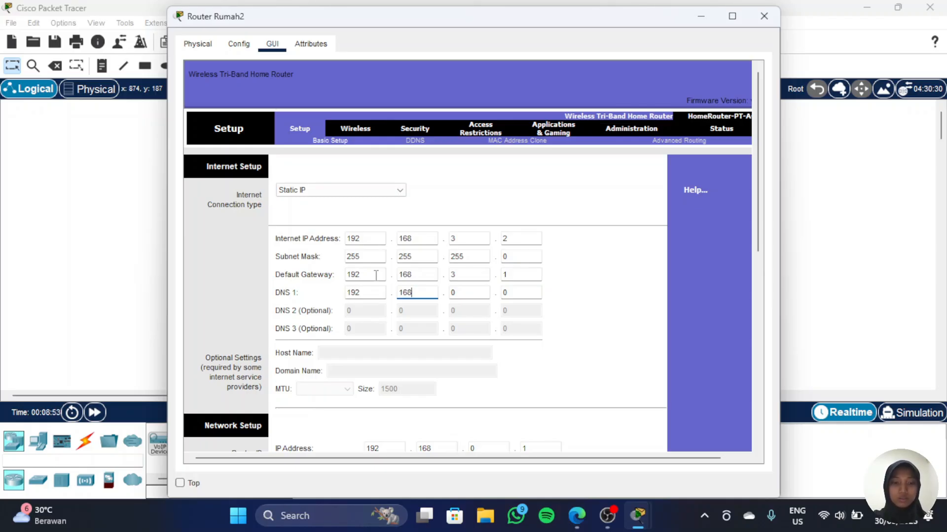
{"action": "key", "text": "Tab"}
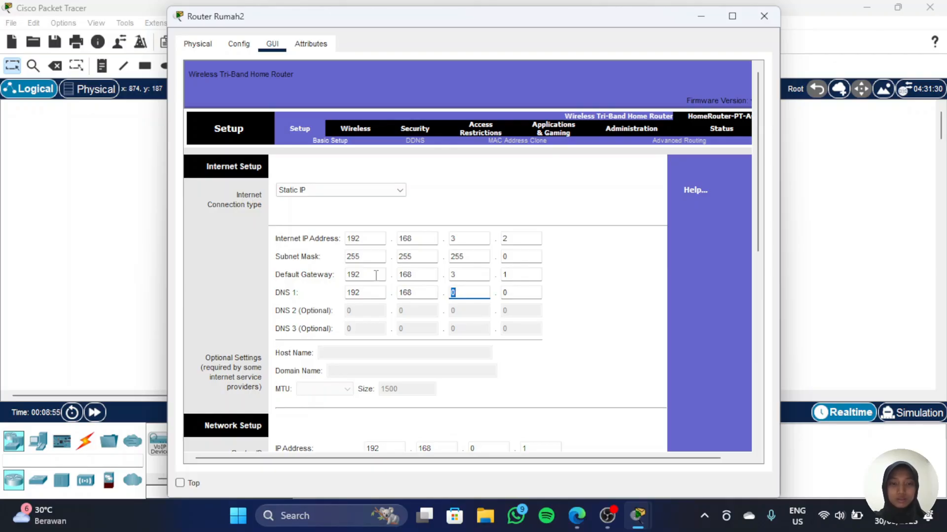
{"action": "type", "text": "1"}
{"action": "key", "text": "Tab"}
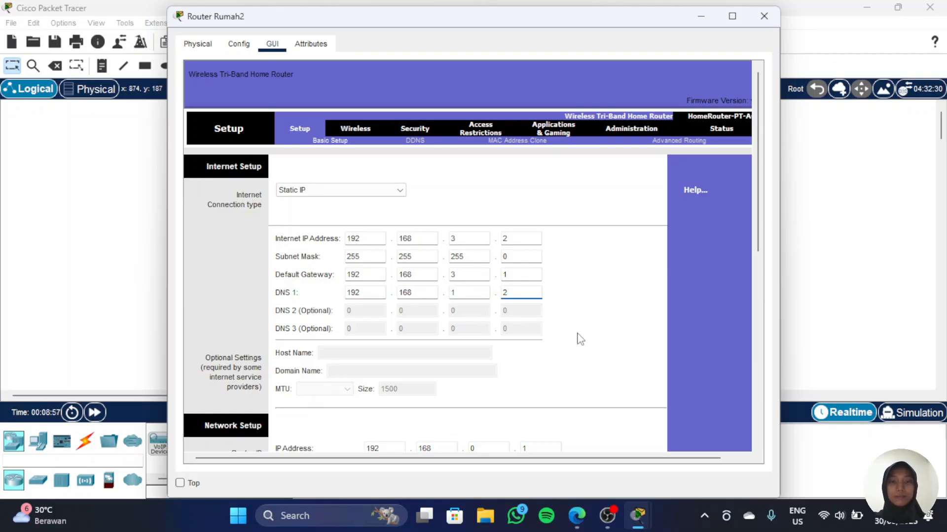
Step: Change the router's LAN IP address to 192.168.20.1
{"action": "scroll", "coordinate": [577, 338], "scroll_direction": "down", "scroll_amount": 6}
{"action": "scroll", "coordinate": [476, 259], "scroll_direction": "down", "scroll_amount": 1}
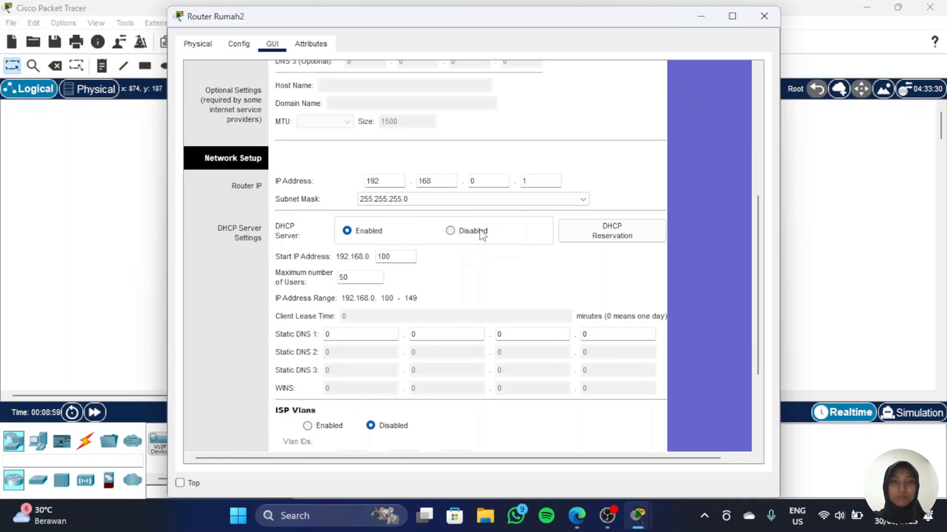
{"action": "left_click", "coordinate": [483, 180]}
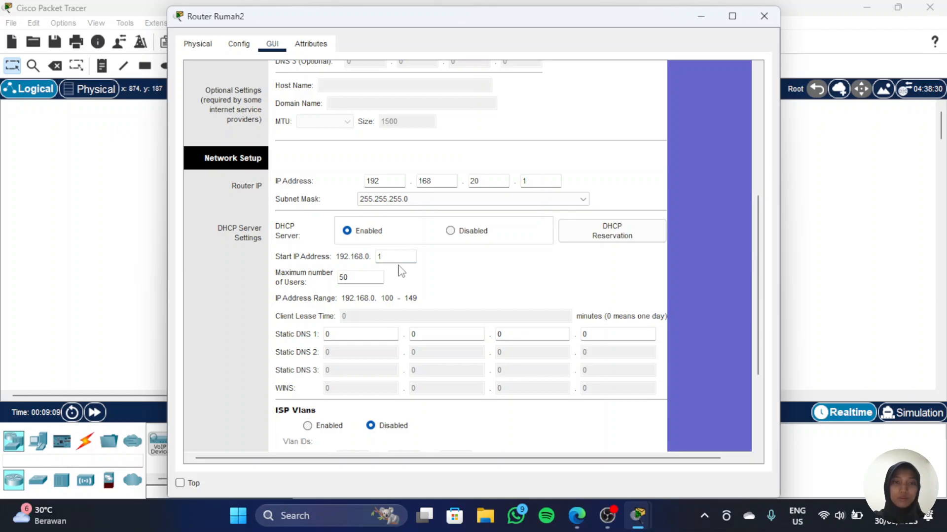
Step: Set the DHCP start IP address to 1 and save the router's setup settings
{"action": "left_click", "coordinate": [378, 275]}
{"action": "scroll", "coordinate": [543, 364], "scroll_direction": "down", "scroll_amount": 3}
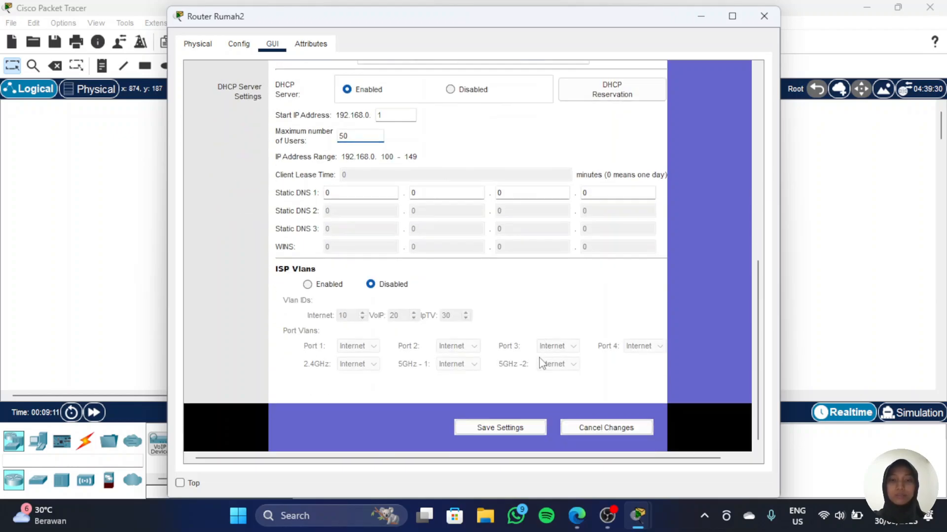
{"action": "left_click", "coordinate": [502, 429]}
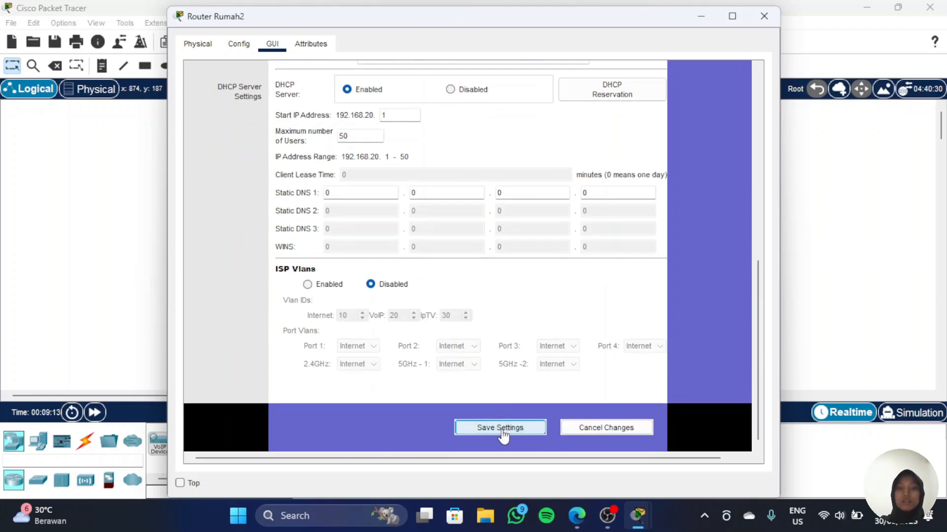
{"action": "scroll", "coordinate": [448, 207], "scroll_direction": "up", "scroll_amount": 3}
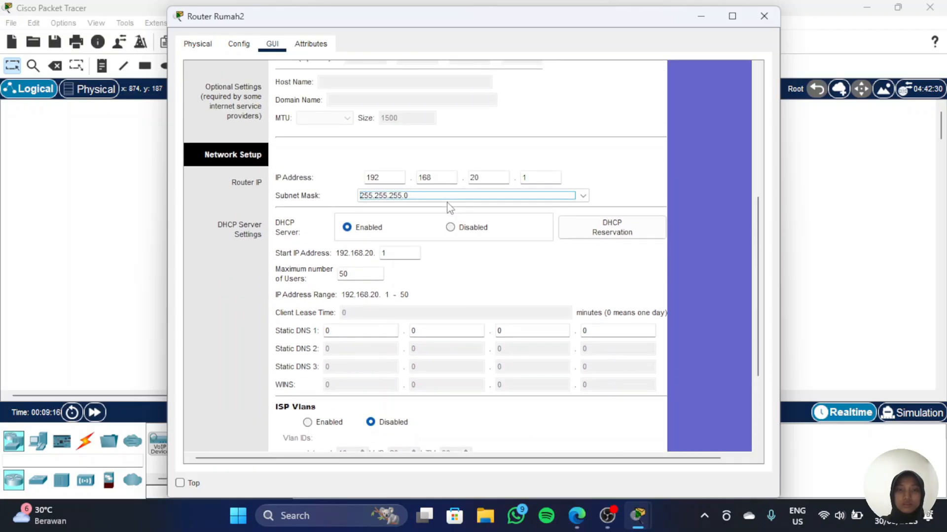
{"action": "scroll", "coordinate": [524, 421], "scroll_direction": "down", "scroll_amount": 3}
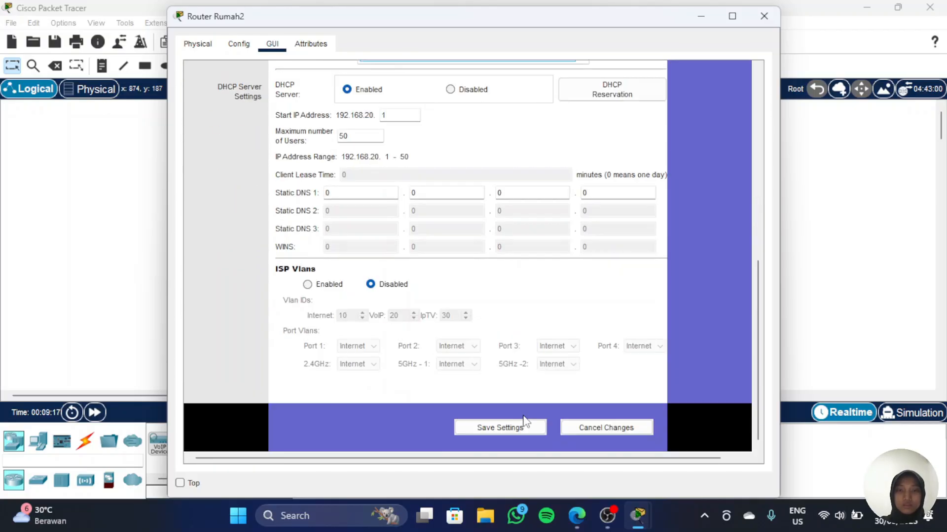
Step: Save Router Rumah2's settings and close its configuration window
{"action": "left_click", "coordinate": [497, 430]}
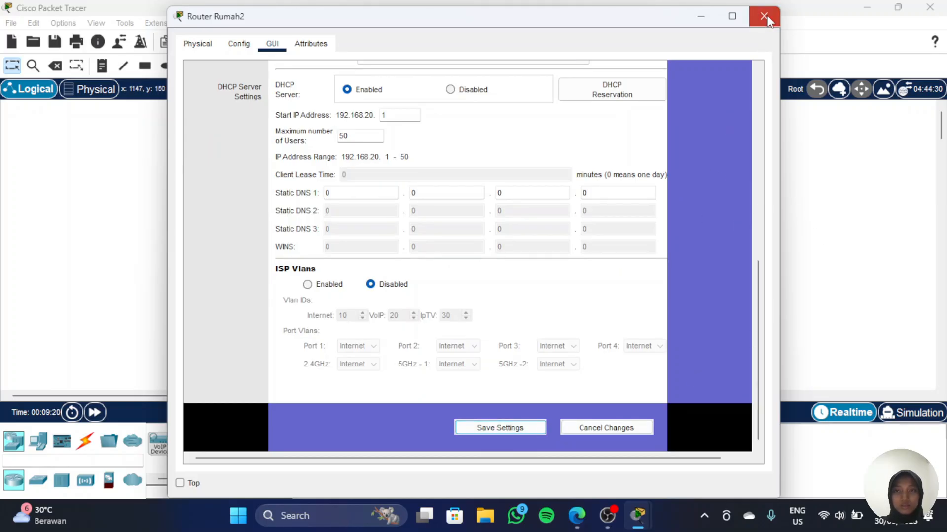
{"action": "left_click", "coordinate": [763, 16]}
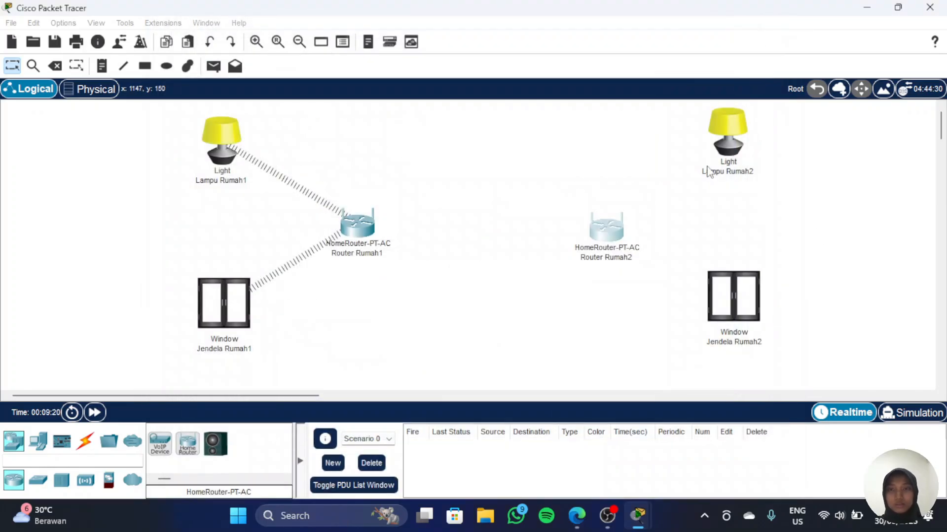
Step: Set Lampu Rumah2's Wireless0 SSID to Rumah2
{"action": "left_click", "coordinate": [731, 140]}
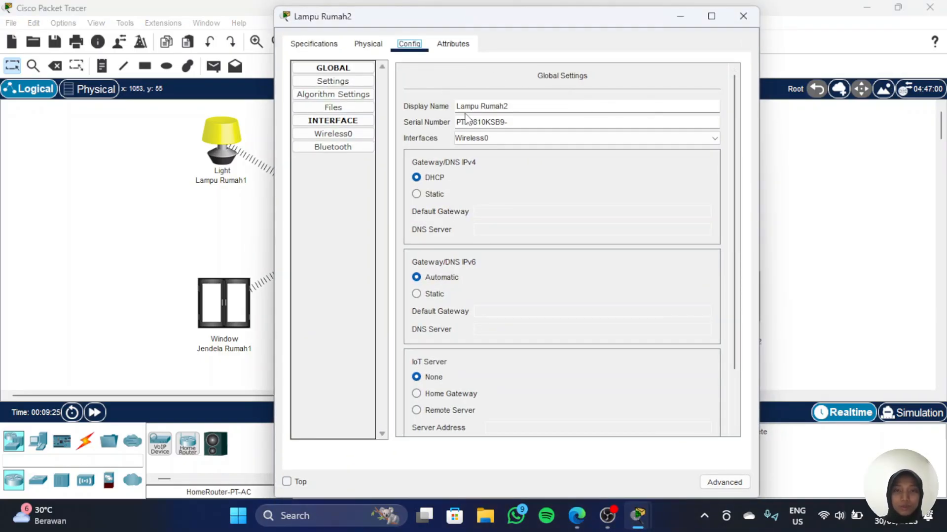
{"action": "left_click", "coordinate": [352, 135]}
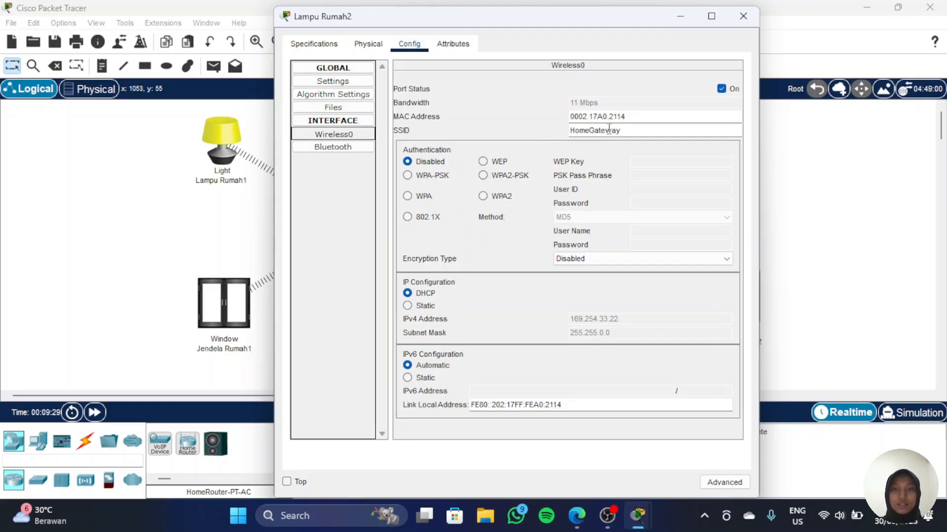
{"action": "double_click", "coordinate": [609, 130]}
{"action": "type", "text": "Rumah2"}
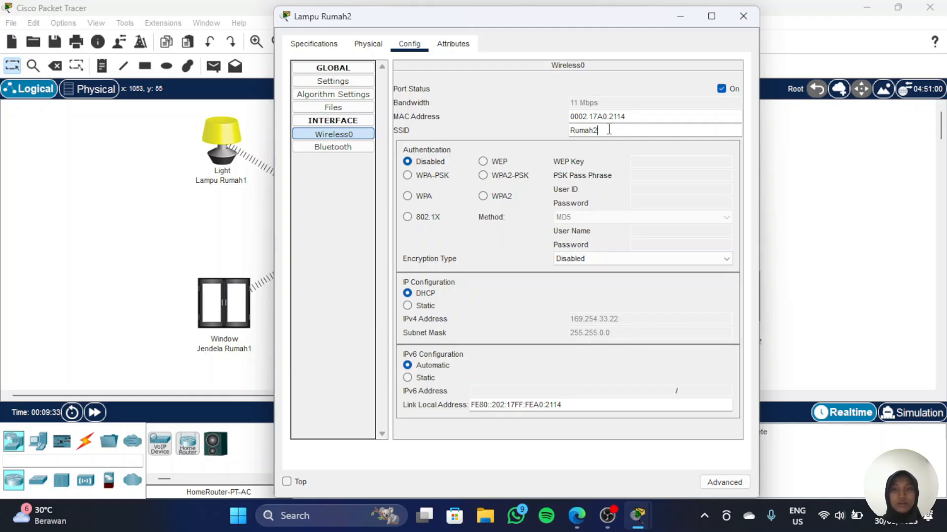
{"action": "left_click", "coordinate": [743, 16]}
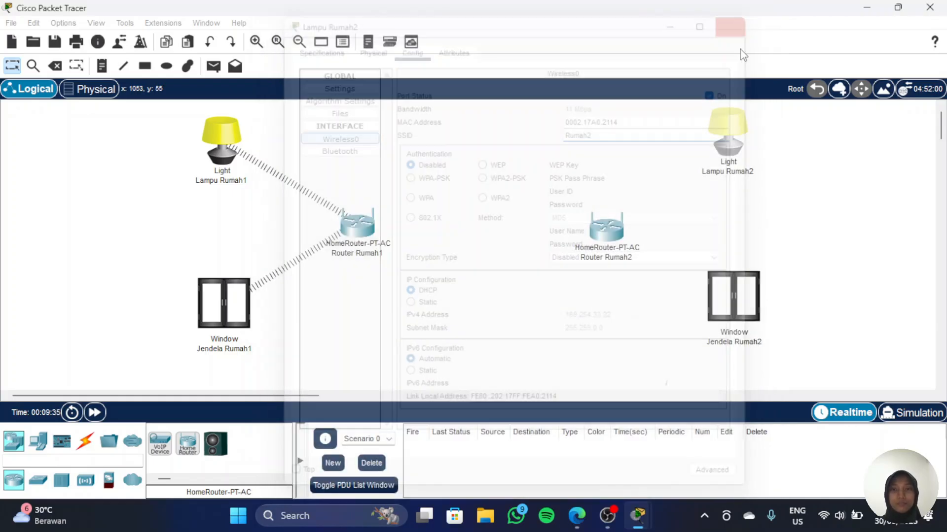
Step: Set Jendela Rumah2's Wireless0 SSID to Rumah2
{"action": "left_click", "coordinate": [739, 307]}
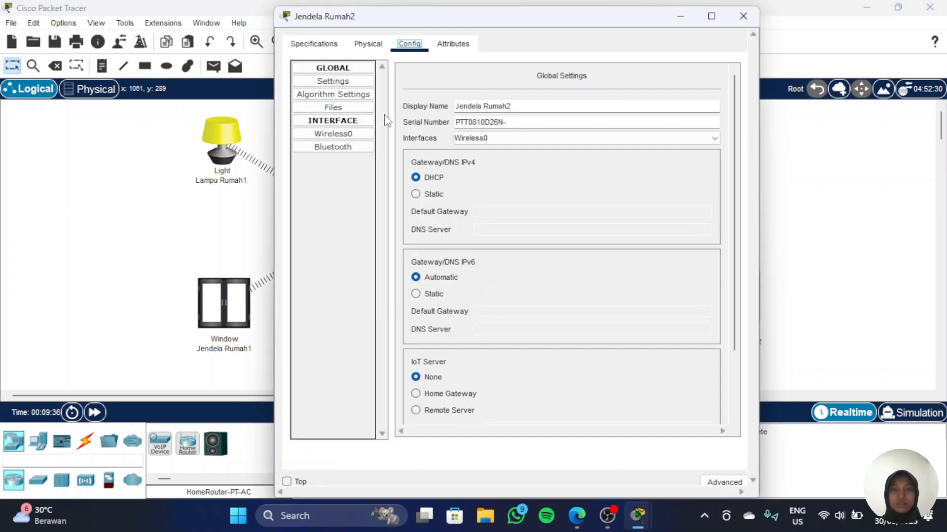
{"action": "left_click", "coordinate": [345, 134]}
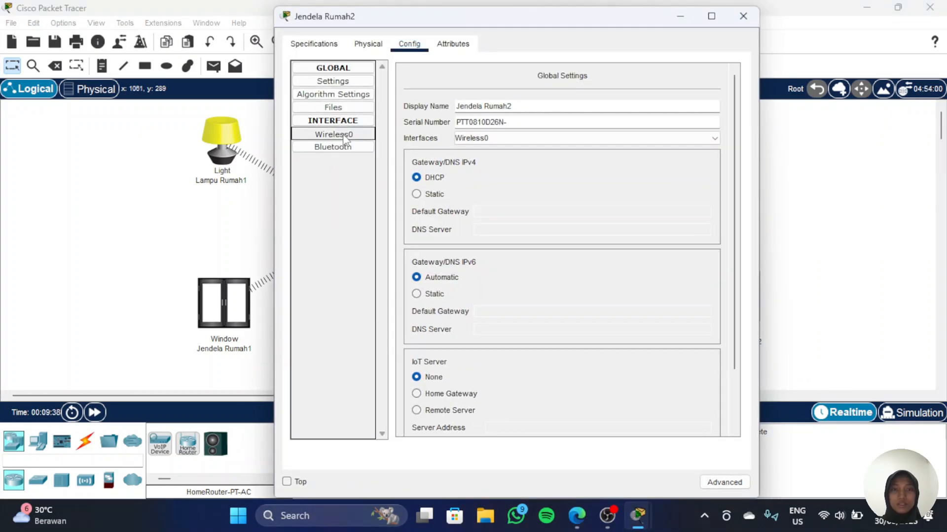
{"action": "double_click", "coordinate": [615, 131]}
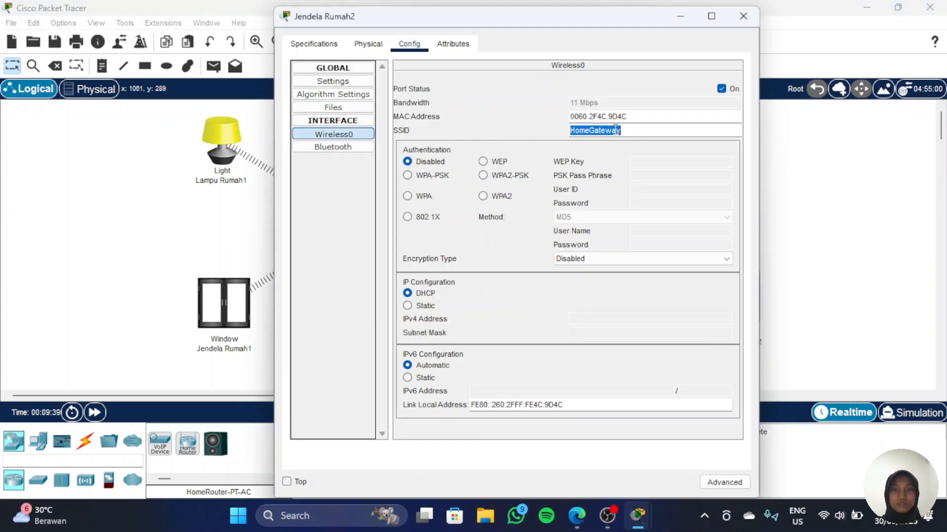
{"action": "type", "text": "Rumah2"}
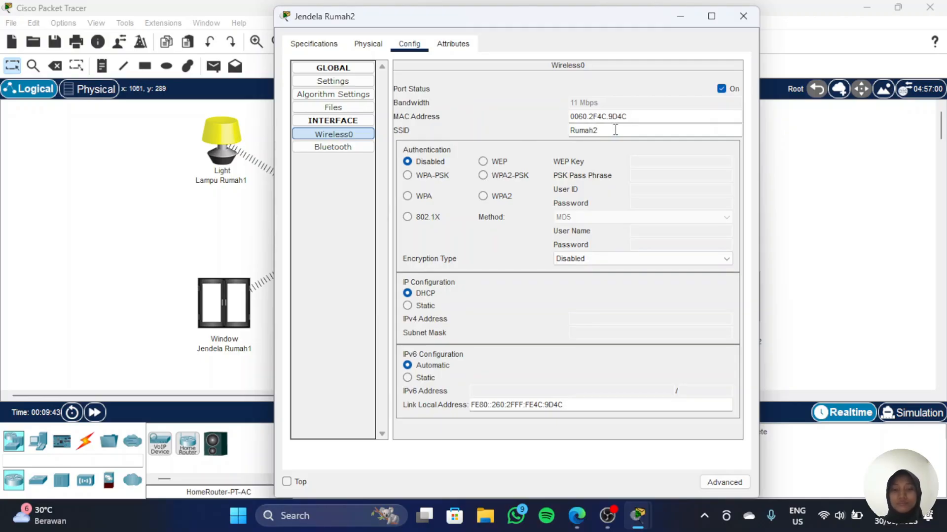
{"action": "left_click", "coordinate": [741, 16]}
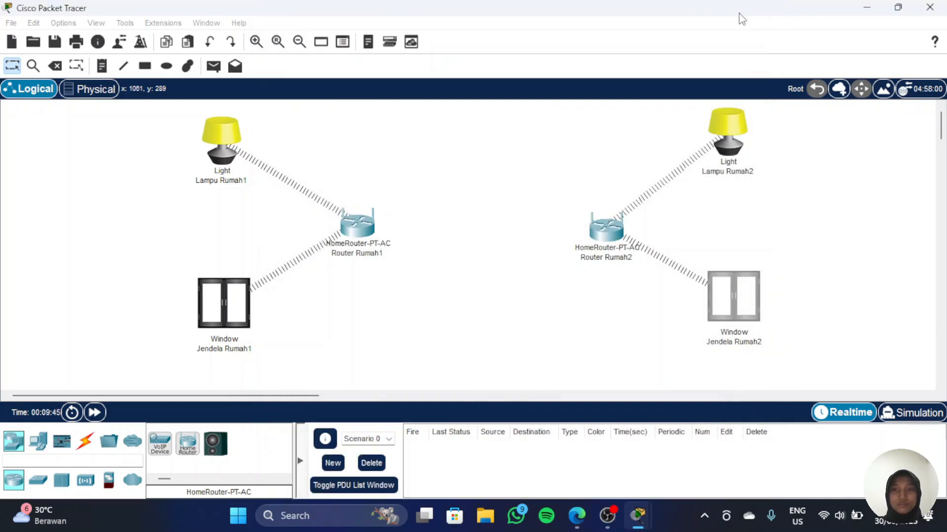
Step: Add a Router-PT between the two home routers on the workspace
{"action": "left_click", "coordinate": [51, 460]}
{"action": "type", "text": "router"}
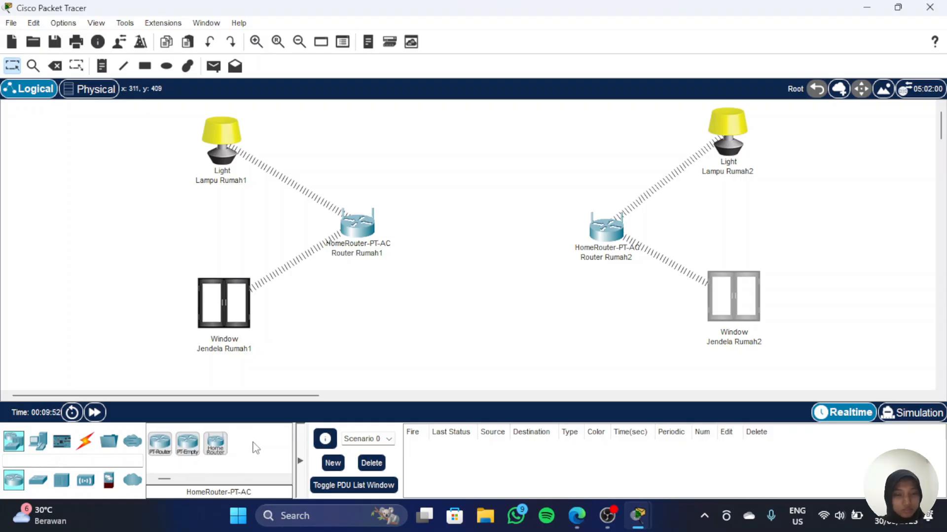
{"action": "mouse_move", "coordinate": [159, 444]}
{"action": "left_mouse_down"}
{"action": "mouse_move", "coordinate": [193, 450]}
{"action": "mouse_move", "coordinate": [440, 296]}
{"action": "mouse_move", "coordinate": [427, 309]}
{"action": "mouse_move", "coordinate": [491, 224]}
{"action": "mouse_move", "coordinate": [486, 235]}
{"action": "left_mouse_up"}
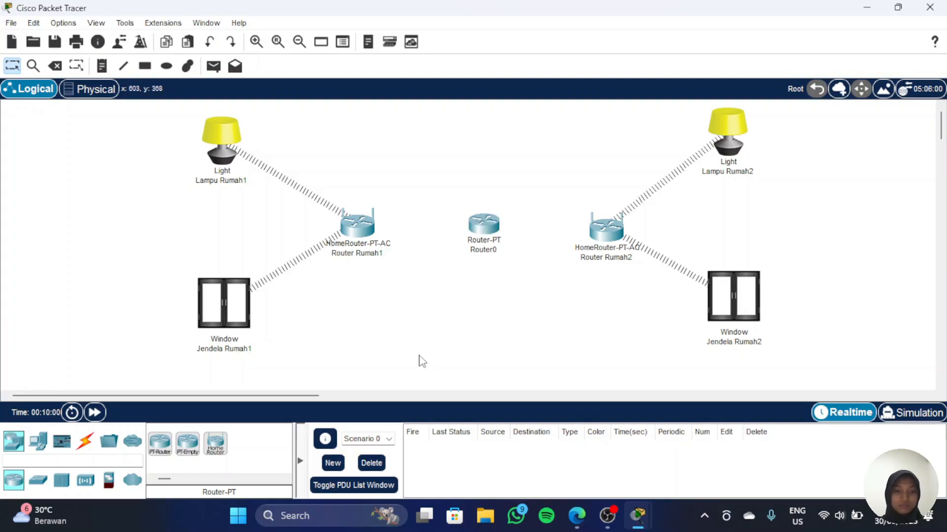
Step: Try to remove a network module from Router0's physical device view
{"action": "left_click", "coordinate": [90, 447]}
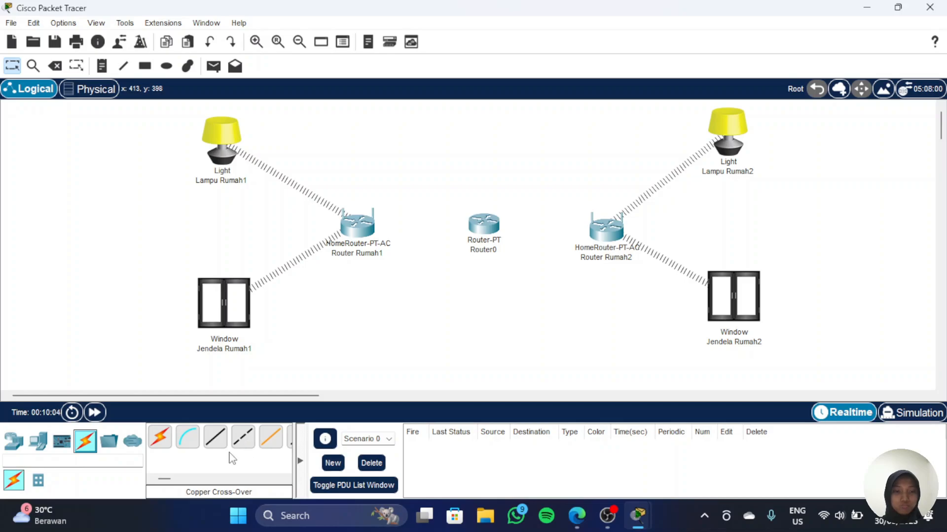
{"action": "left_click", "coordinate": [488, 231]}
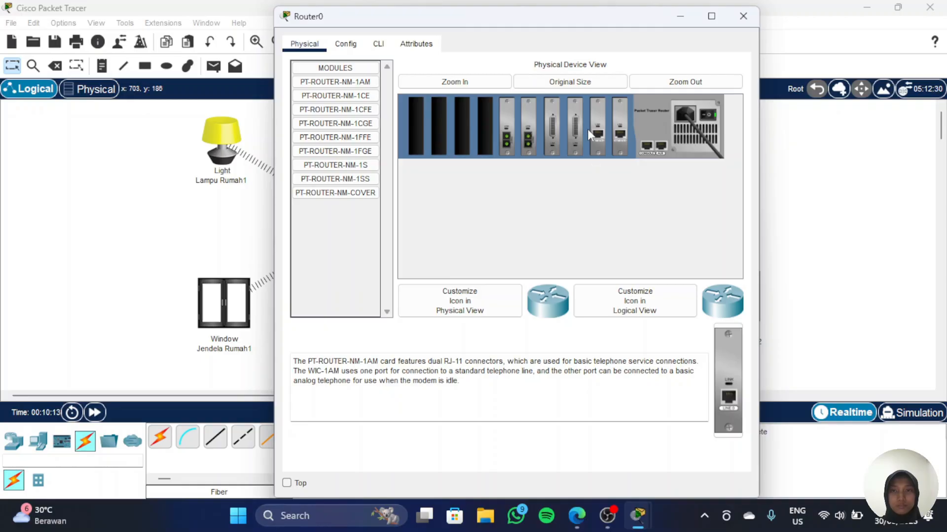
{"action": "left_click", "coordinate": [483, 84]}
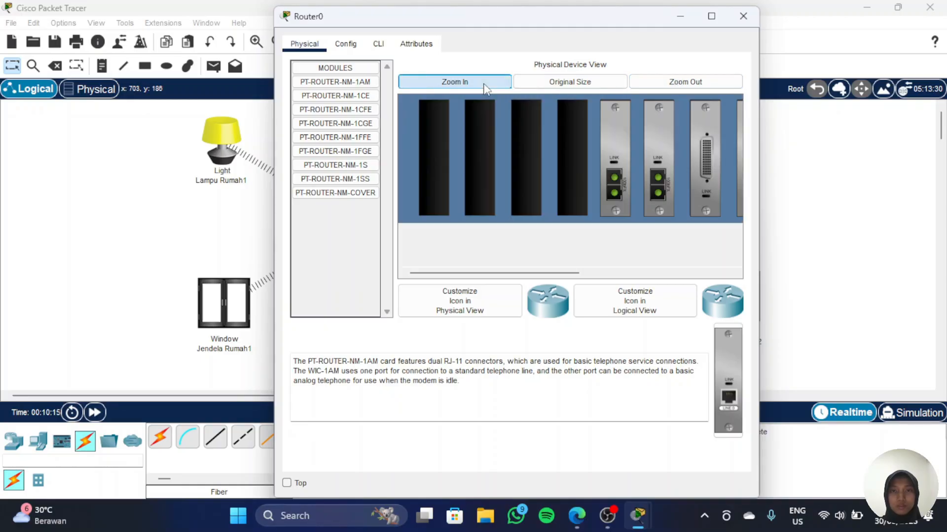
{"action": "scroll", "coordinate": [629, 200], "scroll_direction": "right", "scroll_amount": 5}
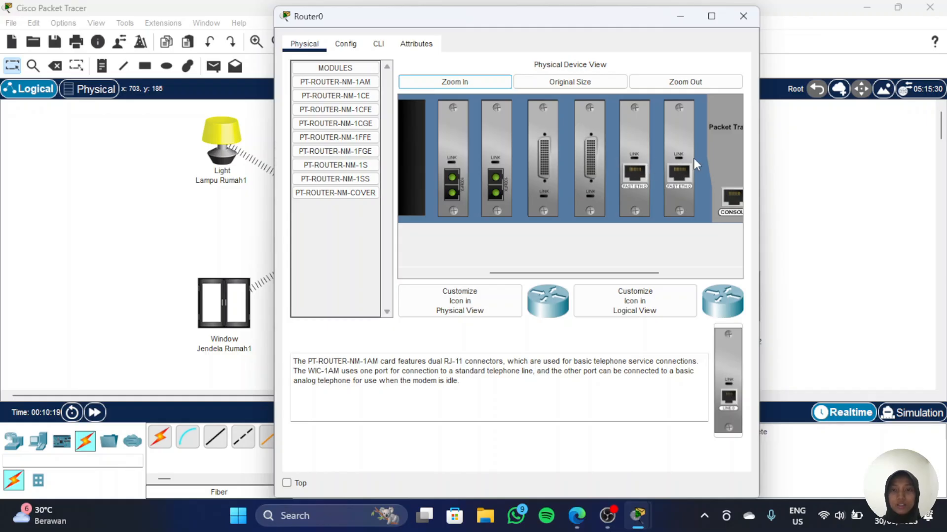
{"action": "left_click_drag", "start_coordinate": [586, 167], "coordinate": [349, 263]}
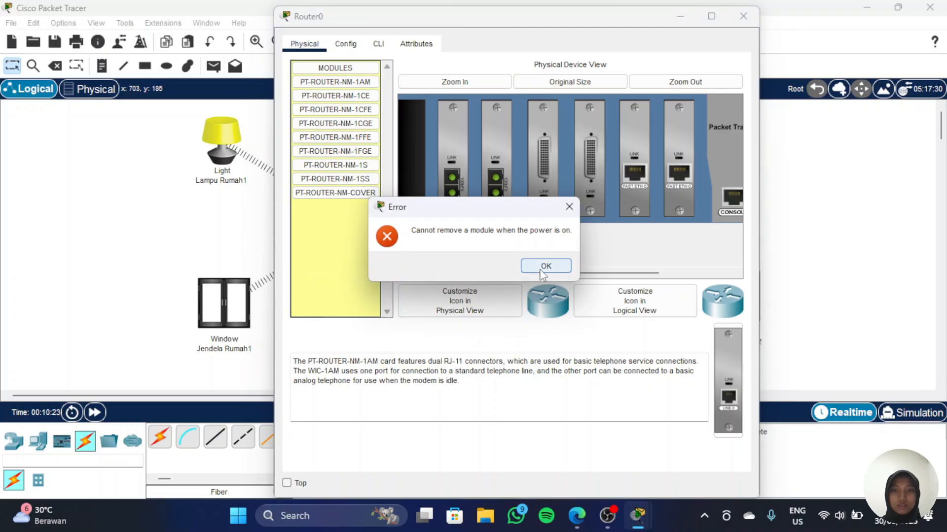
{"action": "left_click", "coordinate": [545, 266]}
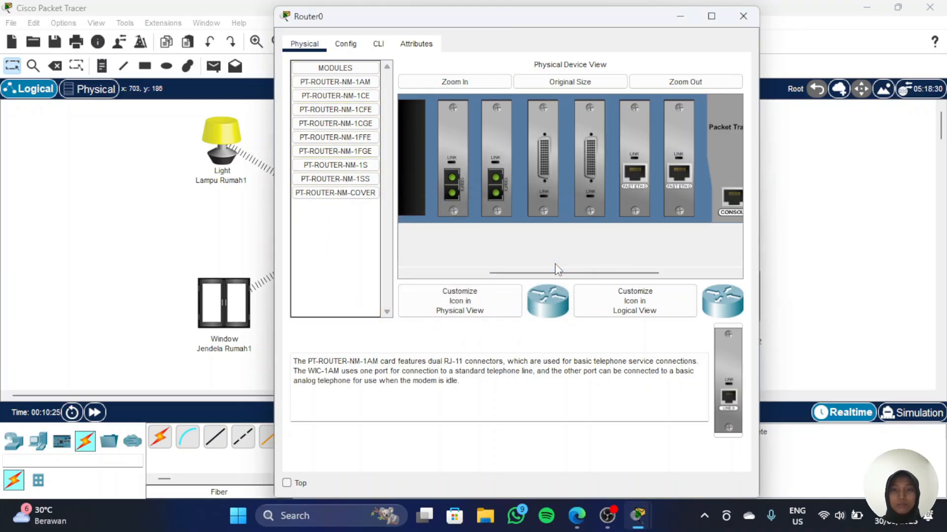
Step: Power off Router0 and remove four network modules from its slots
{"action": "scroll", "coordinate": [666, 235], "scroll_direction": "right", "scroll_amount": 5}
{"action": "left_click", "coordinate": [703, 135]}
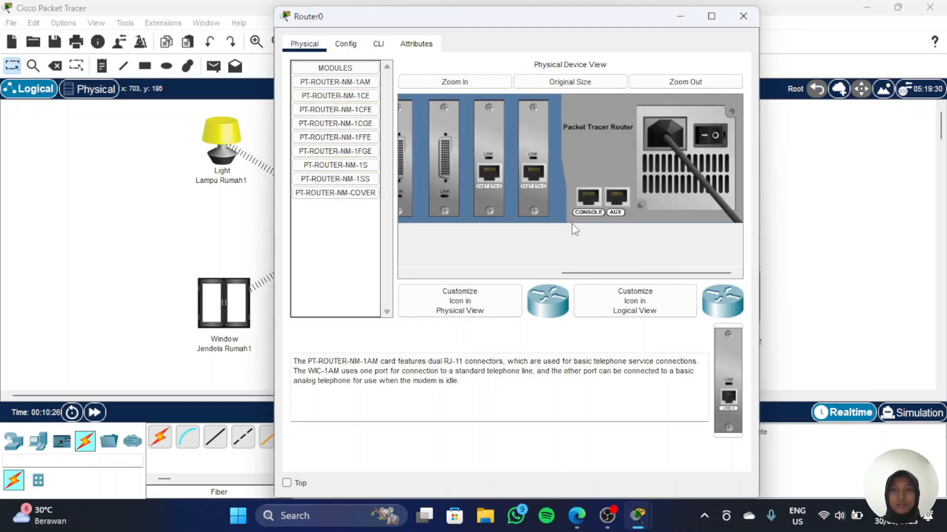
{"action": "scroll", "coordinate": [560, 232], "scroll_direction": "left", "scroll_amount": 5}
{"action": "left_click_drag", "start_coordinate": [636, 169], "coordinate": [374, 265]}
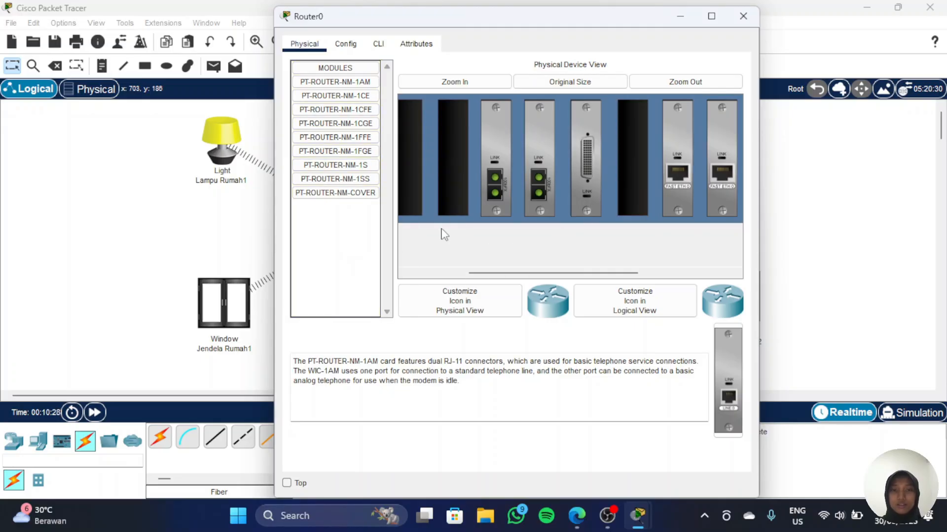
{"action": "left_click_drag", "start_coordinate": [578, 163], "coordinate": [335, 264]}
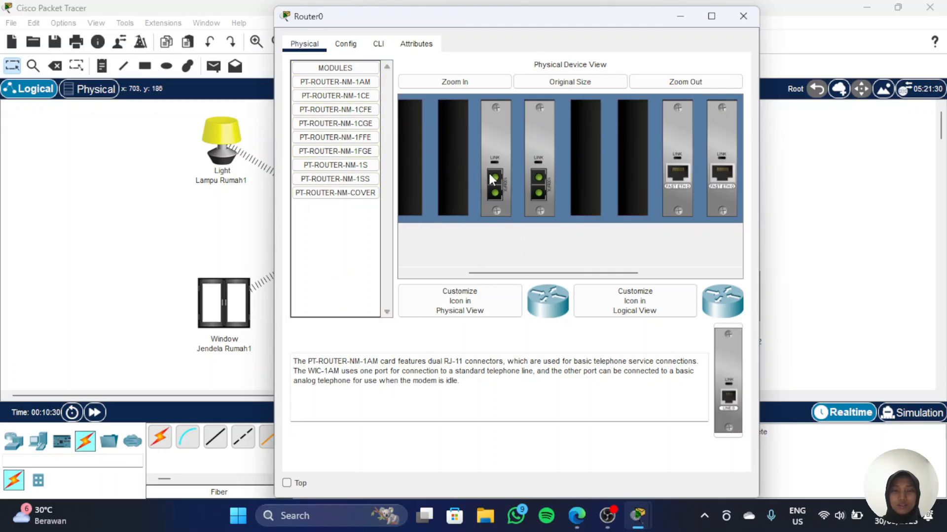
{"action": "left_click_drag", "start_coordinate": [488, 170], "coordinate": [333, 258]}
{"action": "left_click_drag", "start_coordinate": [548, 150], "coordinate": [340, 219]}
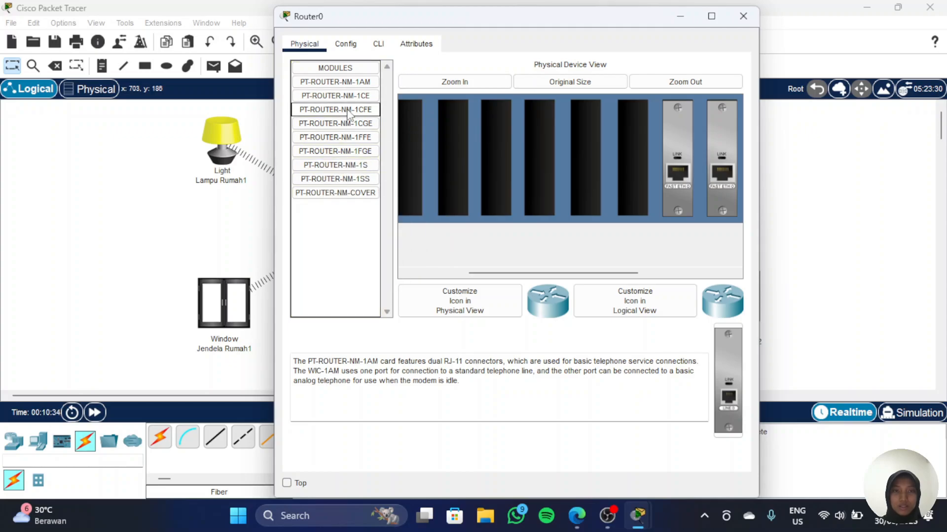
Step: Install two PT-ROUTER-NM-1CFE Fast Ethernet modules in Router0's empty slots and power it back on
{"action": "left_click_drag", "start_coordinate": [348, 115], "coordinate": [641, 150]}
{"action": "left_click_drag", "start_coordinate": [361, 113], "coordinate": [574, 155]}
{"action": "scroll", "coordinate": [577, 232], "scroll_direction": "down", "scroll_amount": 5}
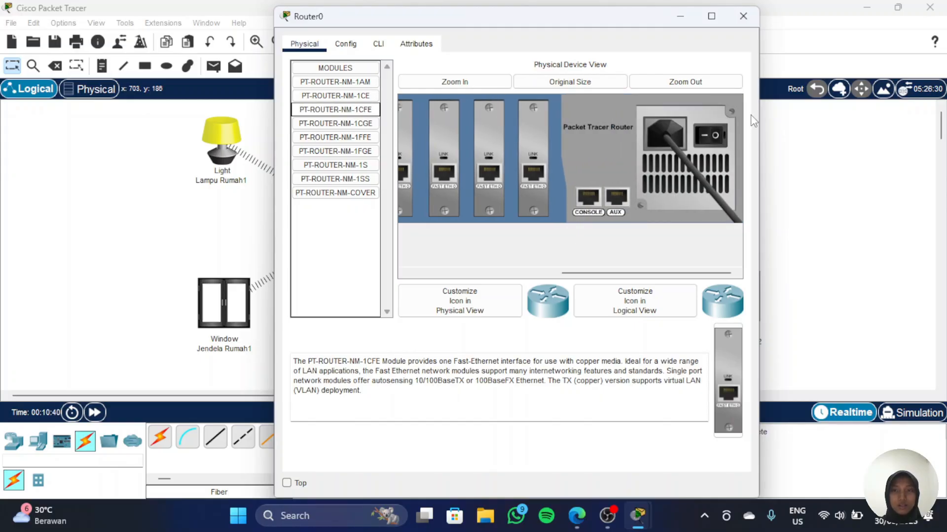
{"action": "left_click", "coordinate": [706, 136]}
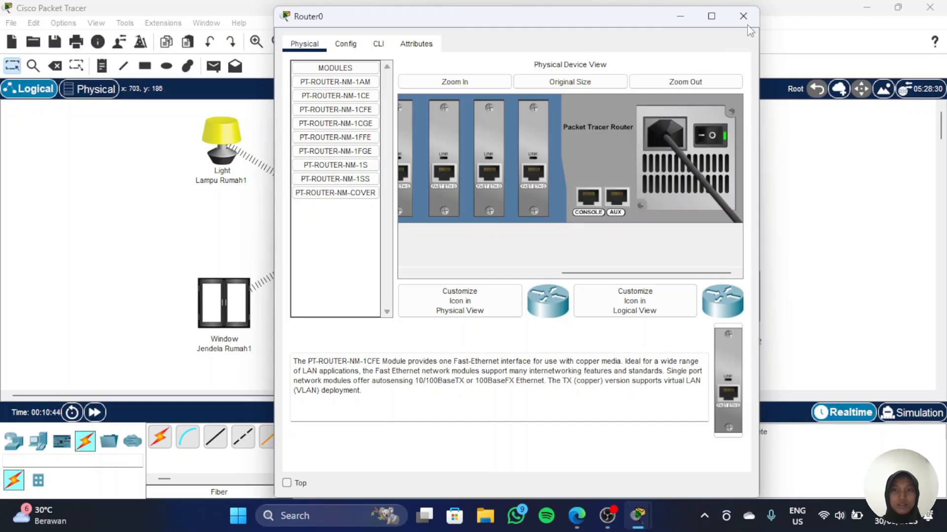
{"action": "left_click", "coordinate": [680, 16]}
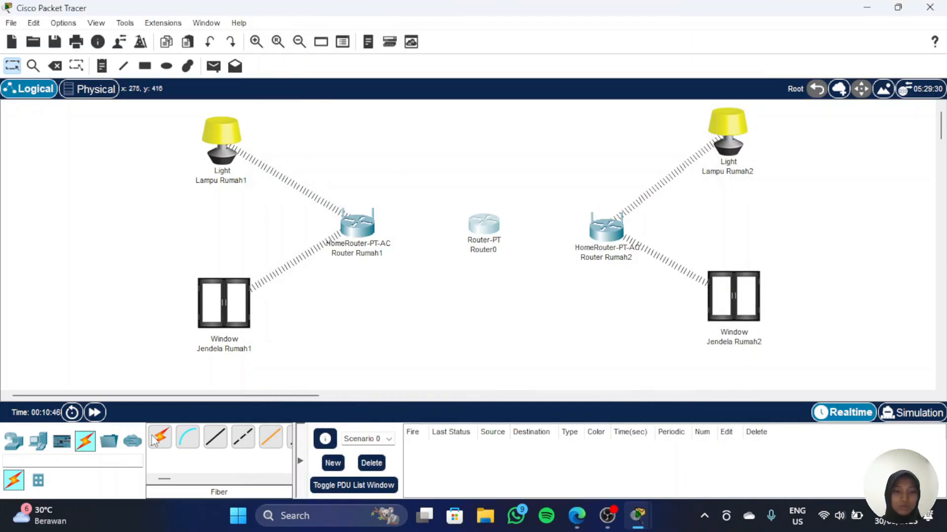
Step: Connect Router Rumah1's Internet port to Router0's FastEthernet0/0 with a copper straight-through cable
{"action": "left_click", "coordinate": [220, 442]}
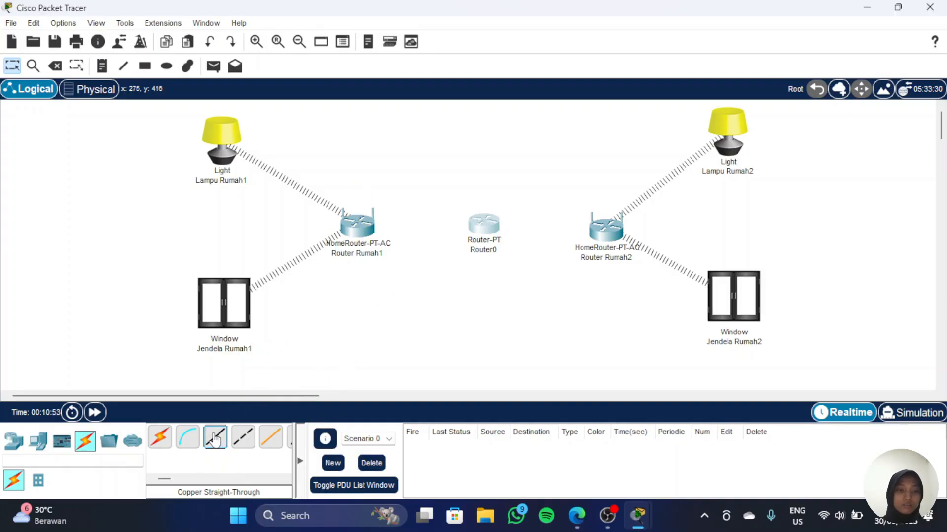
{"action": "left_click", "coordinate": [357, 229]}
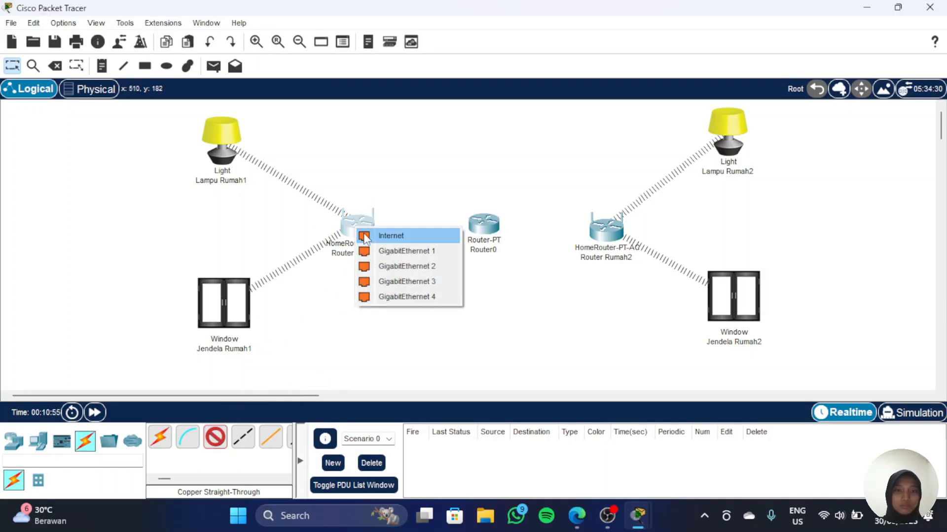
{"action": "left_click", "coordinate": [384, 241]}
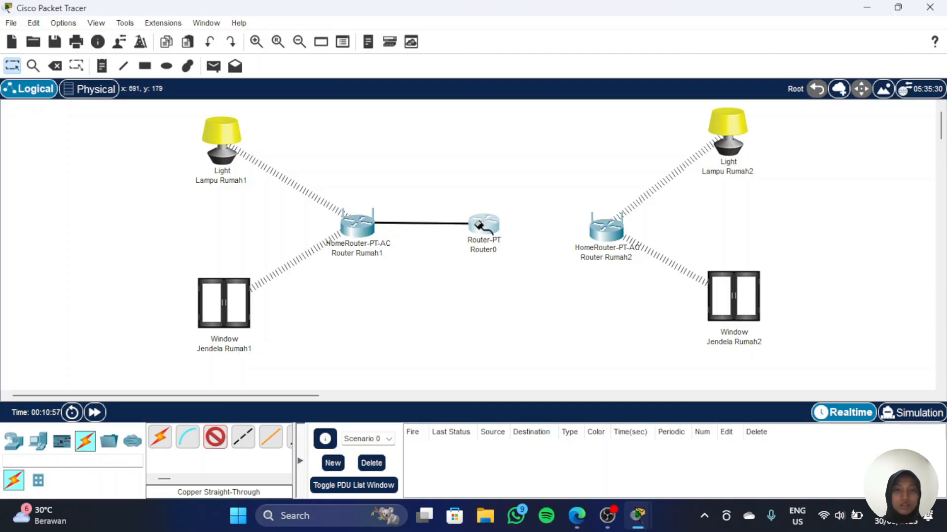
{"action": "left_click", "coordinate": [482, 228]}
{"action": "left_click", "coordinate": [545, 266]}
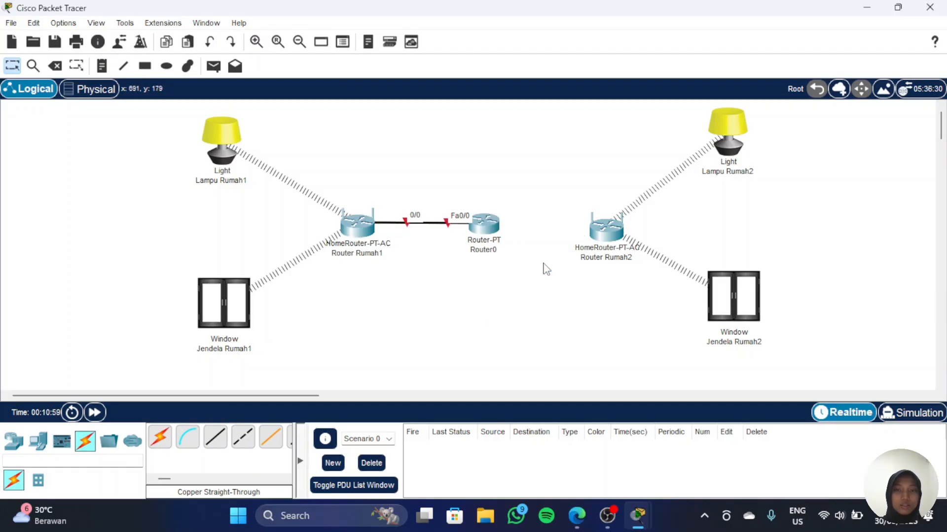
Step: Connect Router Rumah2's Internet port to Router0's FastEthernet1/0 with a copper straight-through cable
{"action": "left_click", "coordinate": [214, 442]}
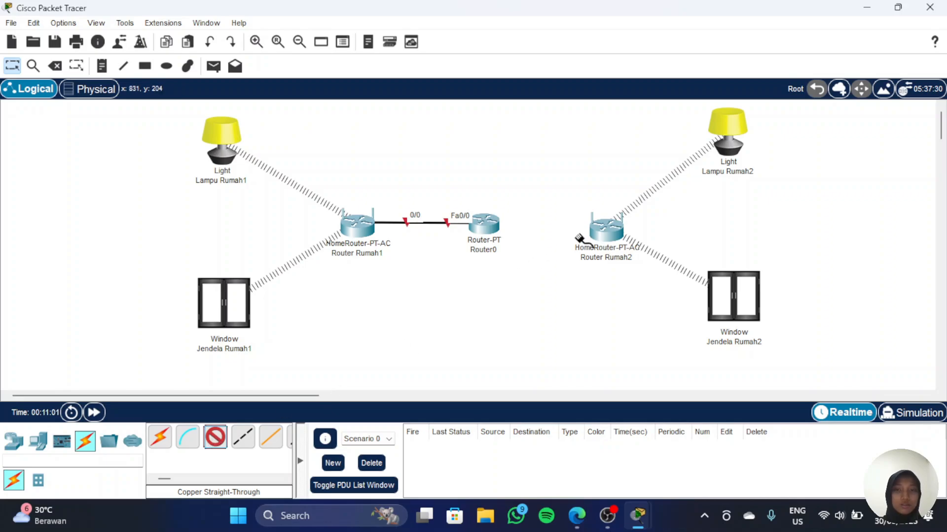
{"action": "left_click", "coordinate": [606, 228]}
{"action": "left_click", "coordinate": [640, 245]}
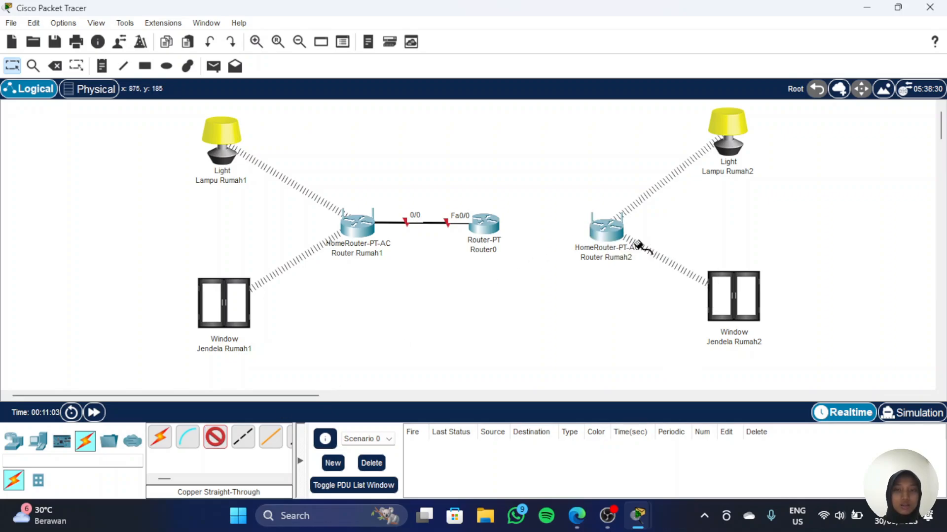
{"action": "left_click", "coordinate": [484, 227]}
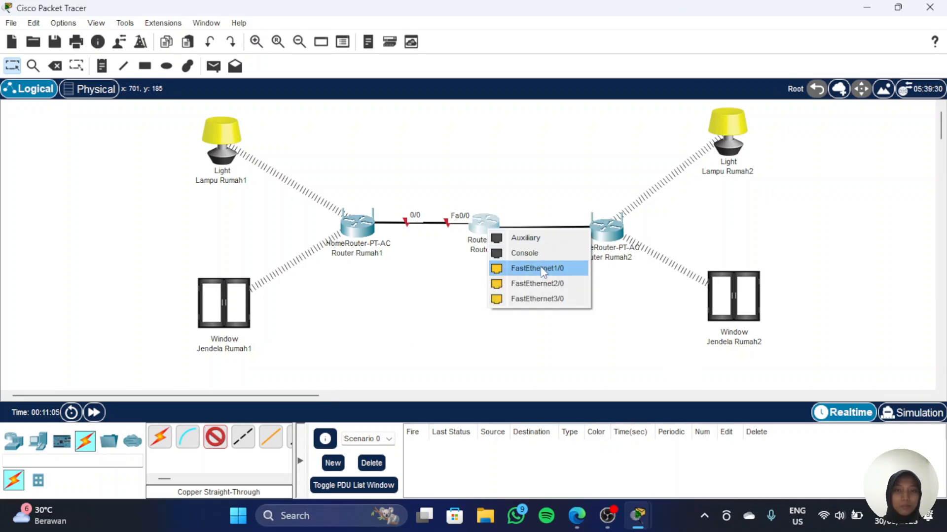
{"action": "left_click", "coordinate": [540, 267]}
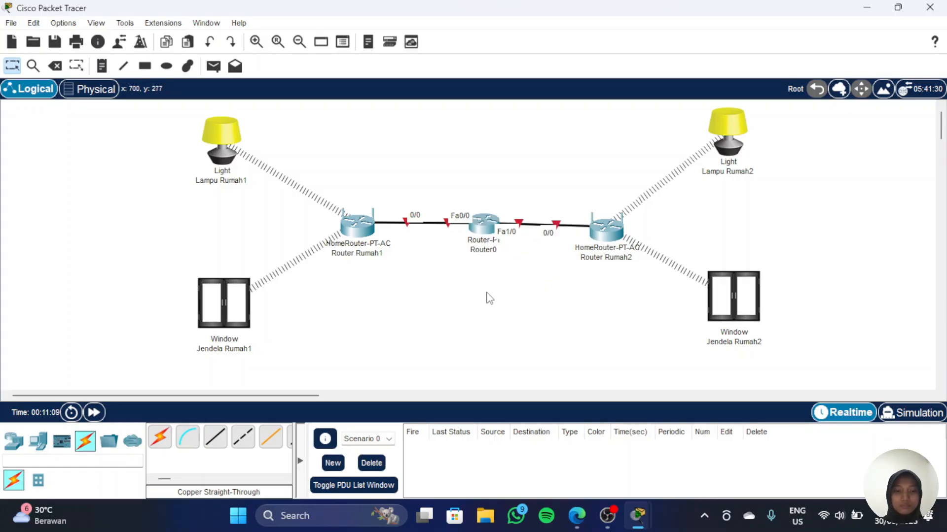
Step: Open Router0's configuration, turn on FastEthernet0/0 and set its IPv4 address to 192.168.2.1 with mask 255.255.255.0
{"action": "left_click", "coordinate": [497, 226]}
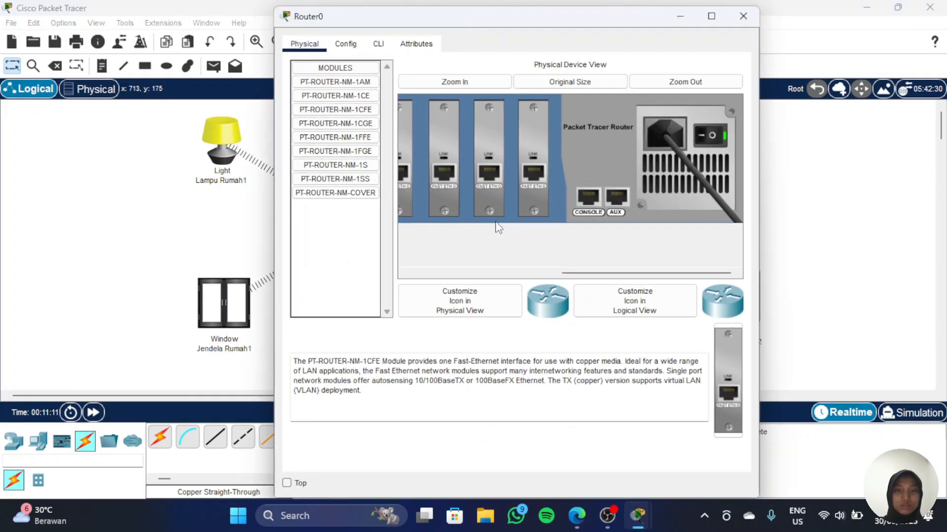
{"action": "left_click", "coordinate": [353, 48]}
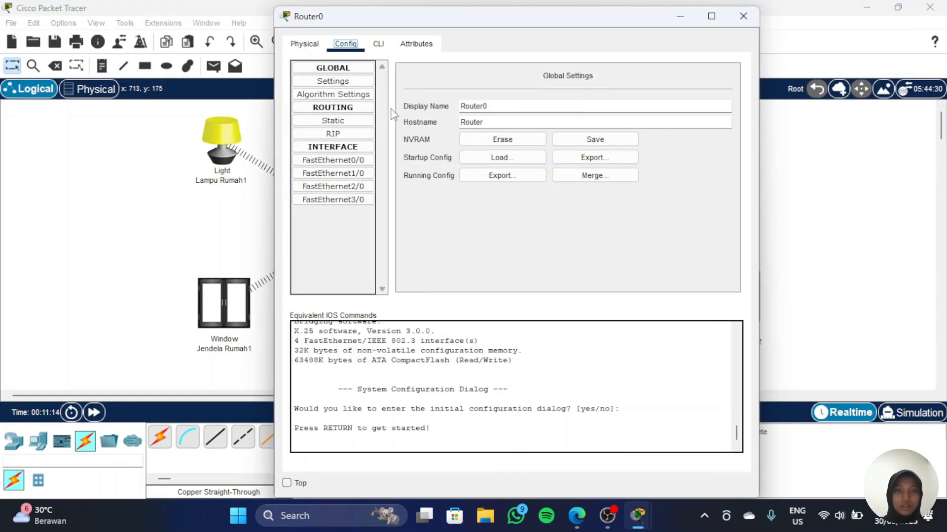
{"action": "left_click", "coordinate": [367, 161]}
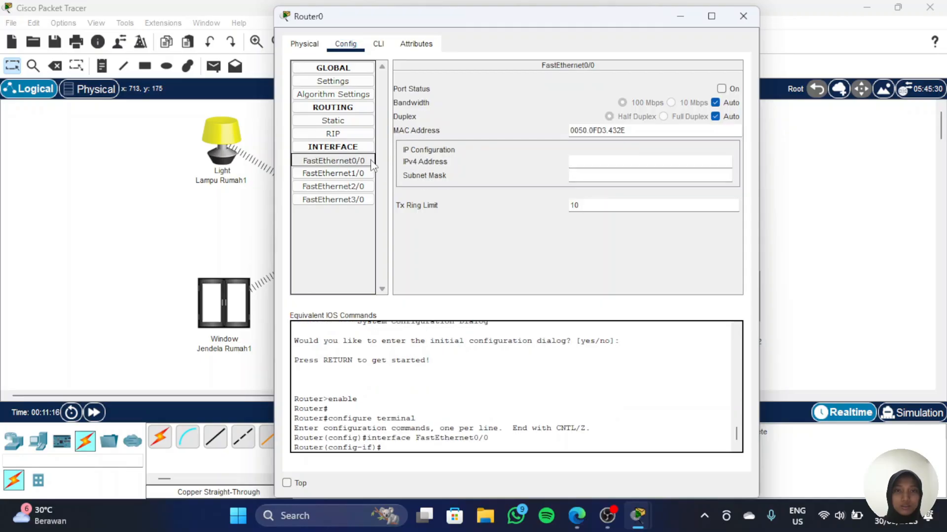
{"action": "left_click", "coordinate": [725, 90]}
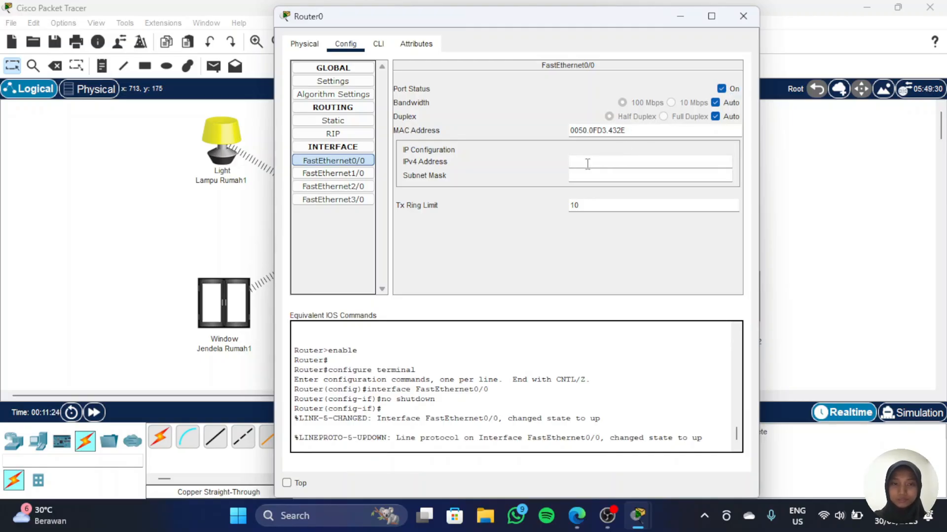
{"action": "type", "text": "192."}
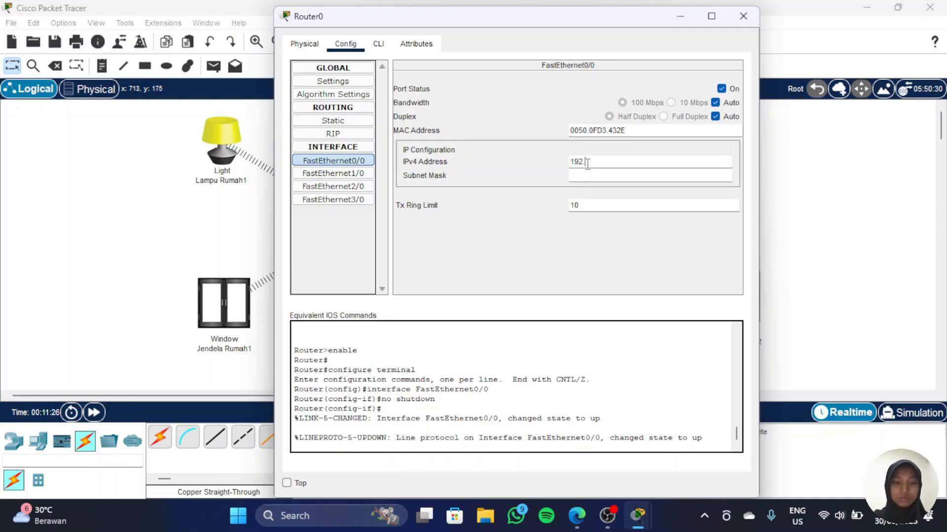
{"action": "type", "text": "168.2.1"}
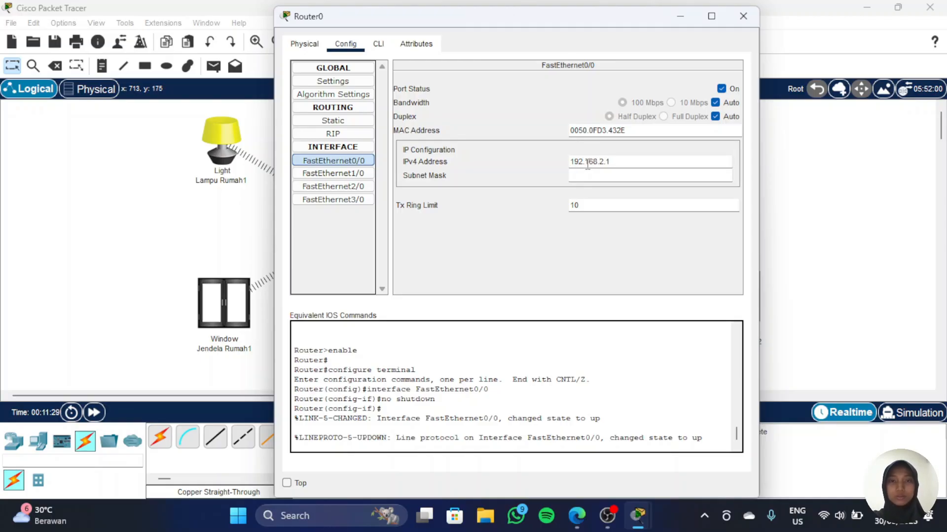
{"action": "key", "text": "Return"}
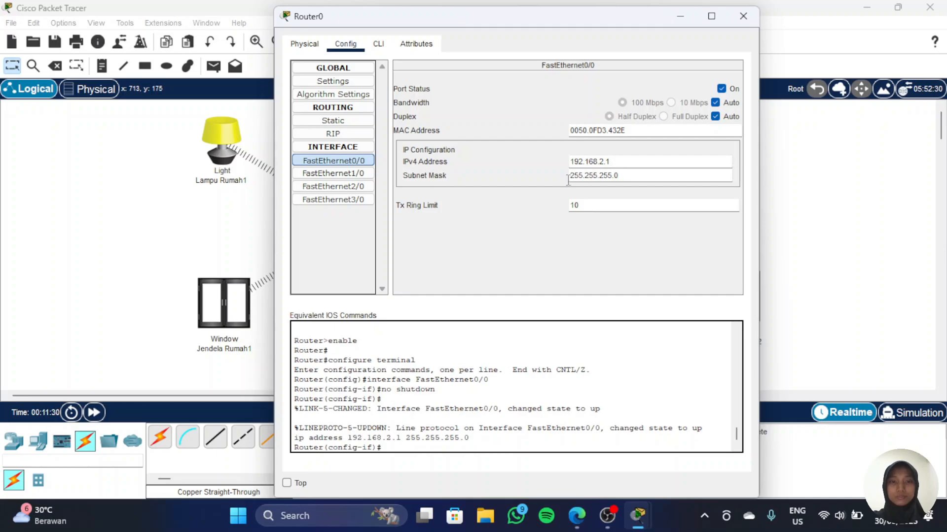
Step: Turn on Router0's FastEthernet1/0, set its IPv4 address to 192.168.3.1 with mask 255.255.255.0, and close the dialog
{"action": "left_click", "coordinate": [336, 174]}
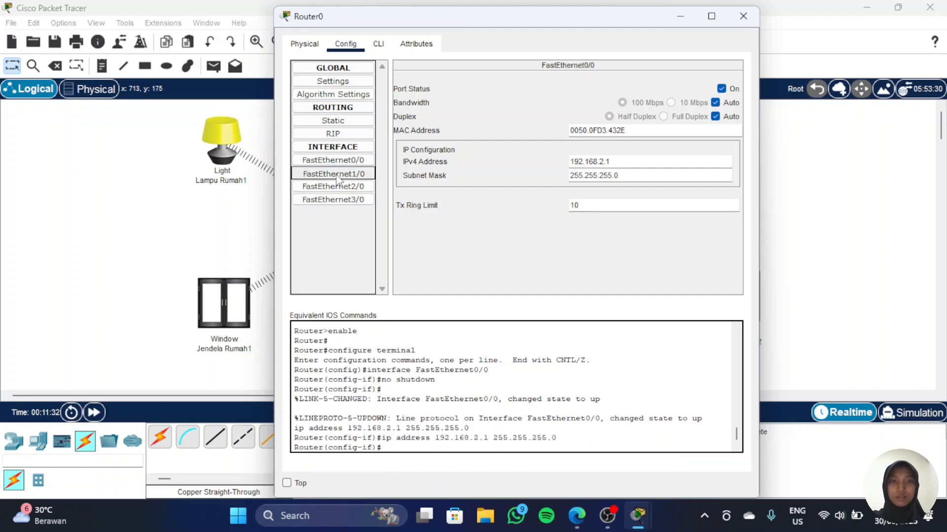
{"action": "left_click", "coordinate": [733, 89]}
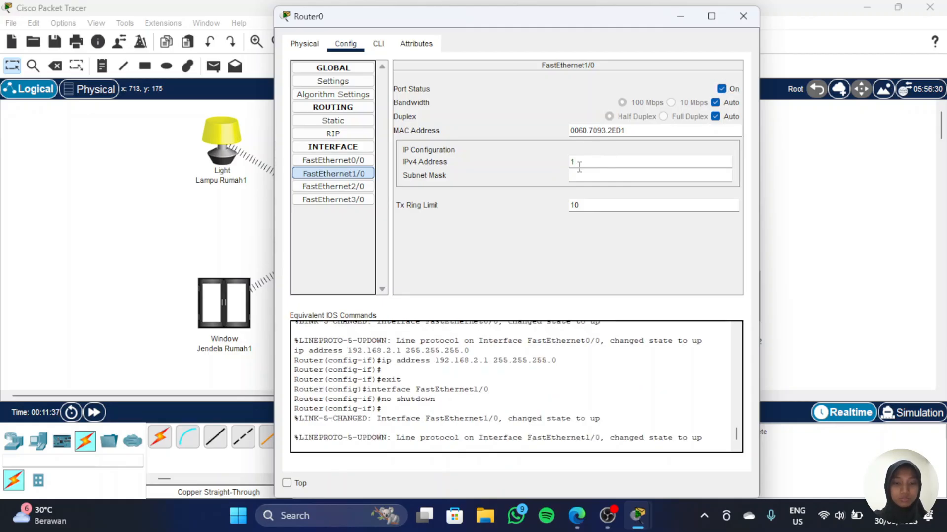
{"action": "left_click", "coordinate": [580, 167]}
{"action": "type", "text": "192.1"}
{"action": "type", "text": "68"}
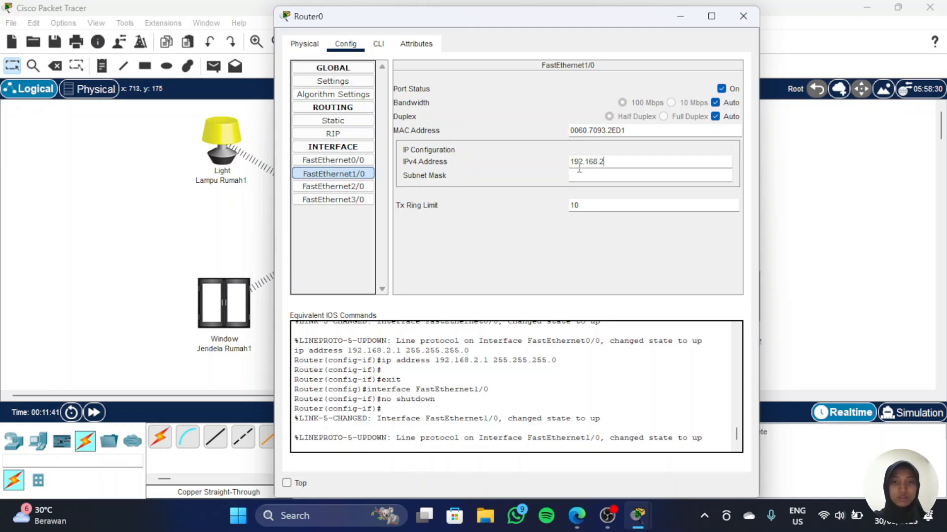
{"action": "type", "text": ".3"}
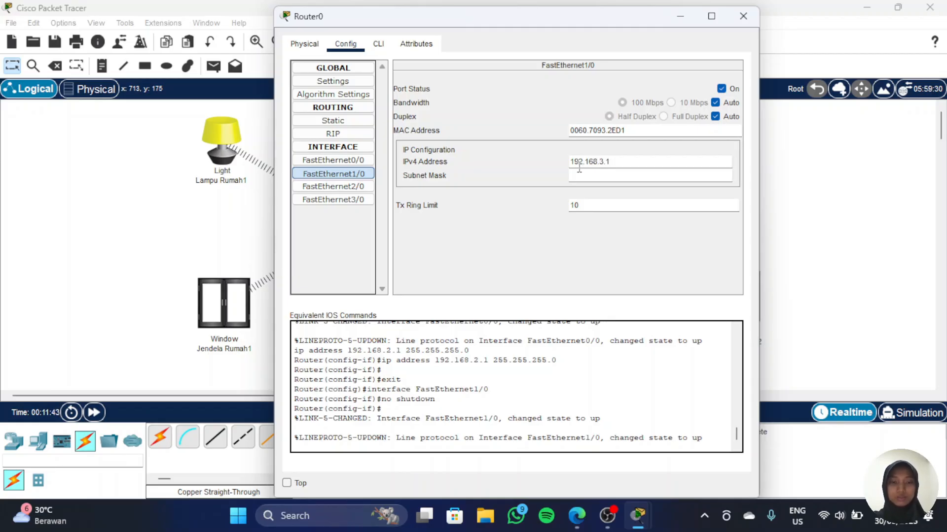
{"action": "type", "text": ".1"}
{"action": "key", "text": "Return"}
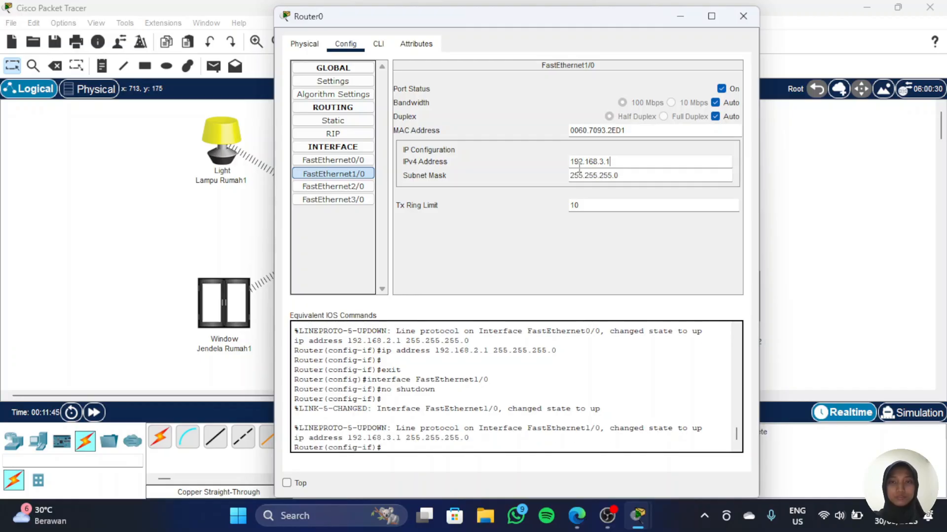
{"action": "left_click", "coordinate": [743, 17]}
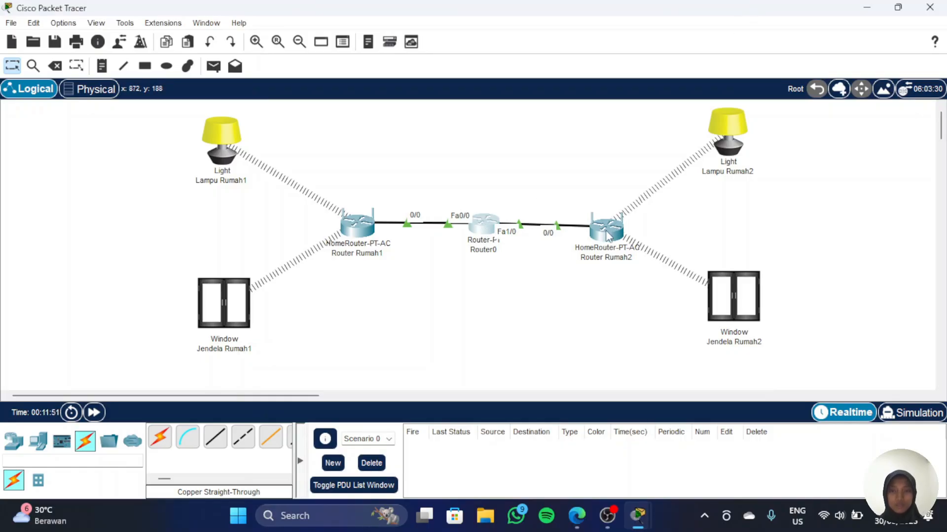
Step: Send simple PDUs from Lampu Rumah1 to Router0 twice to test connectivity
{"action": "mouse_move", "coordinate": [608, 234]}
{"action": "left_mouse_down"}
{"action": "mouse_move", "coordinate": [614, 225]}
{"action": "mouse_move", "coordinate": [606, 232]}
{"action": "left_mouse_up"}
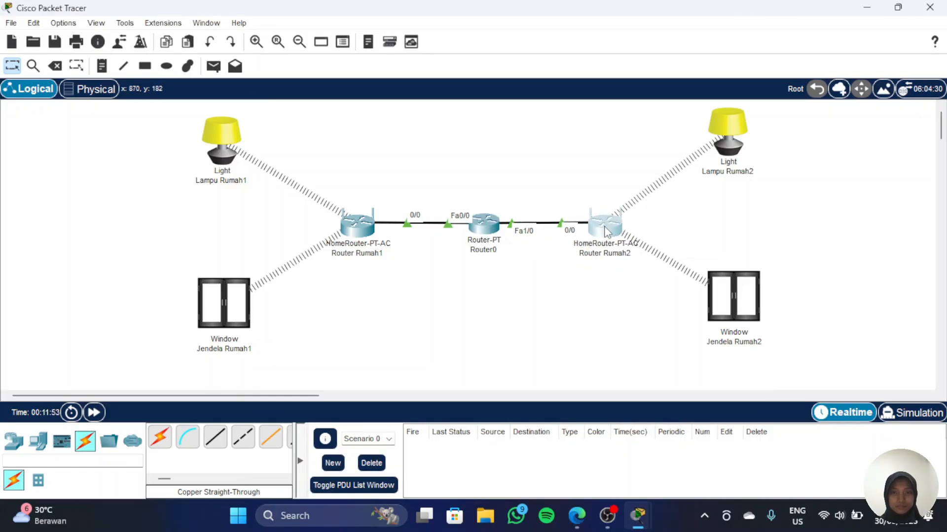
{"action": "left_click", "coordinate": [217, 68]}
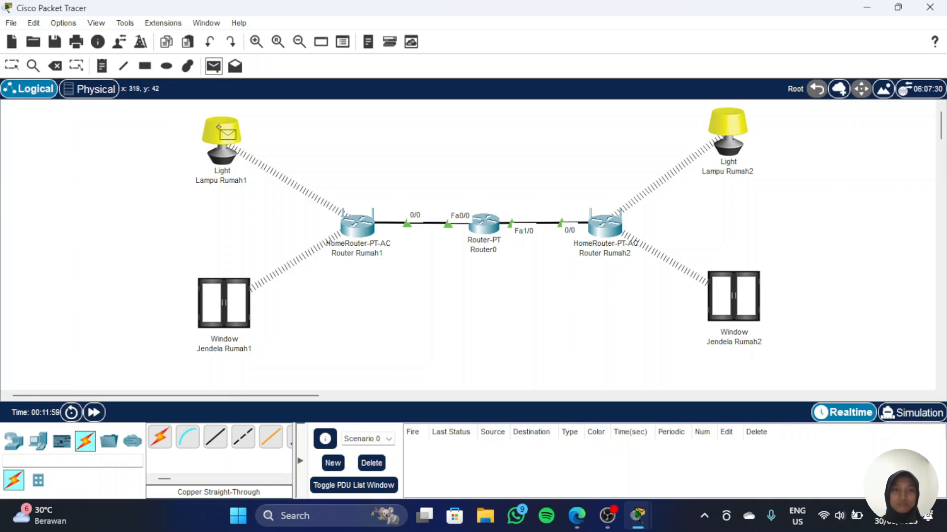
{"action": "left_click", "coordinate": [226, 143]}
{"action": "left_click", "coordinate": [483, 223]}
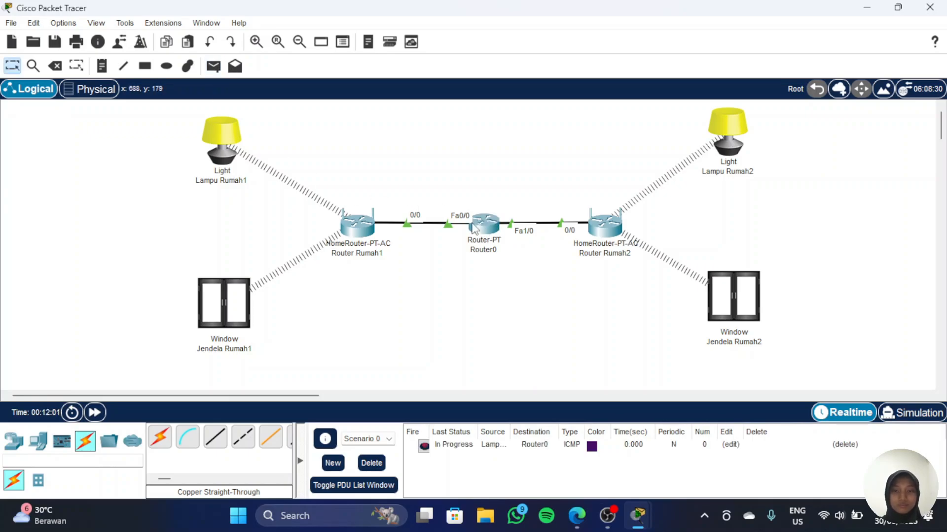
{"action": "left_click", "coordinate": [214, 67]}
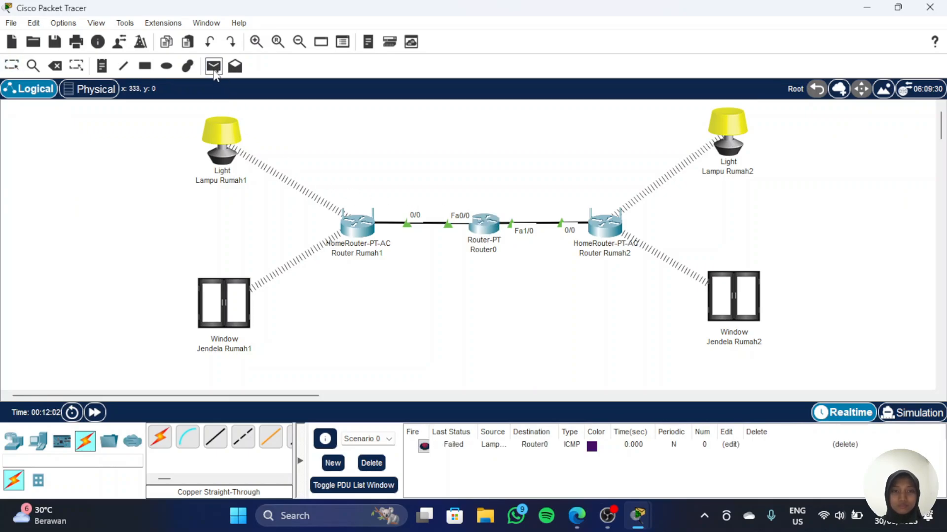
{"action": "left_click", "coordinate": [224, 142]}
{"action": "left_click", "coordinate": [485, 231]}
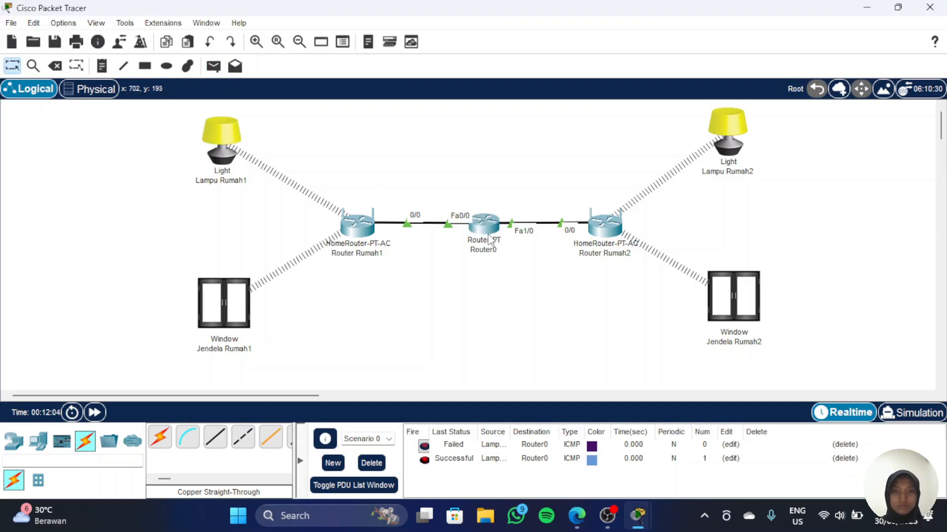
Step: Send simple PDUs from Lampu Rumah2 to Router0 twice to test connectivity
{"action": "left_click", "coordinate": [214, 69]}
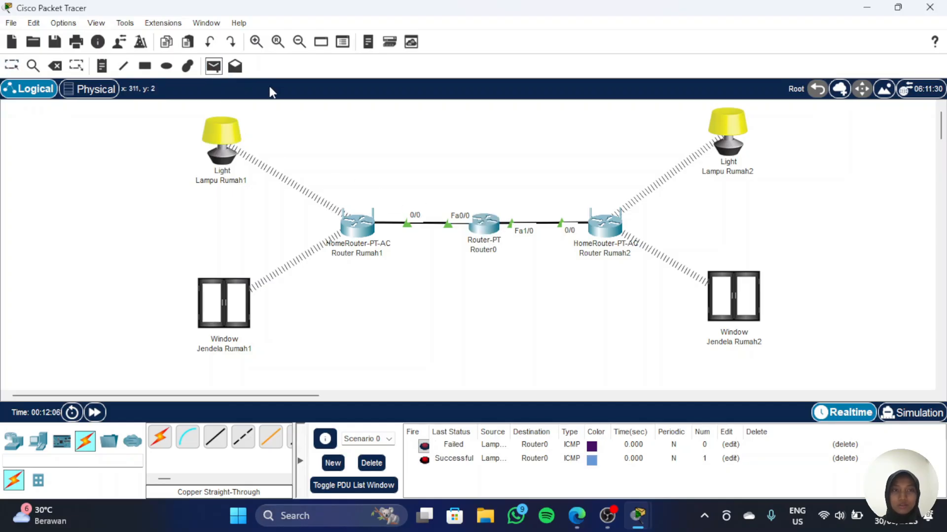
{"action": "left_click", "coordinate": [733, 126]}
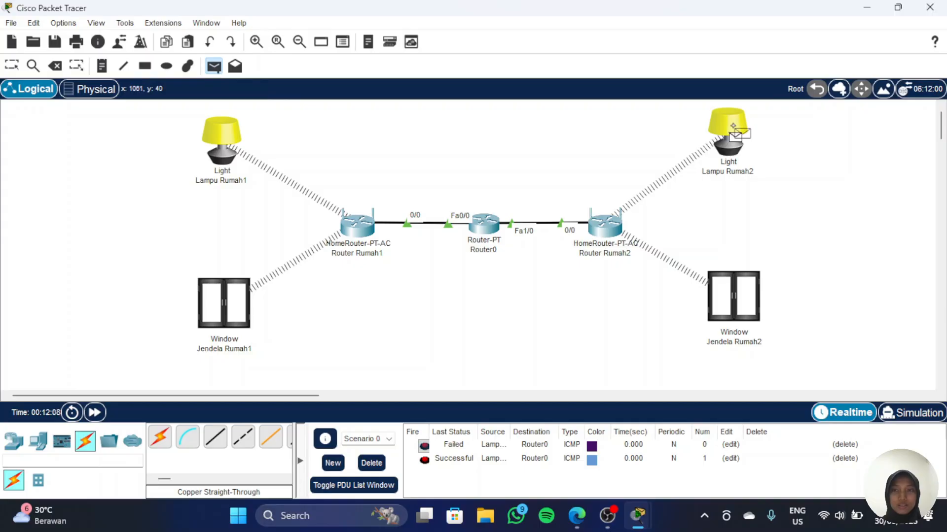
{"action": "left_click", "coordinate": [485, 230]}
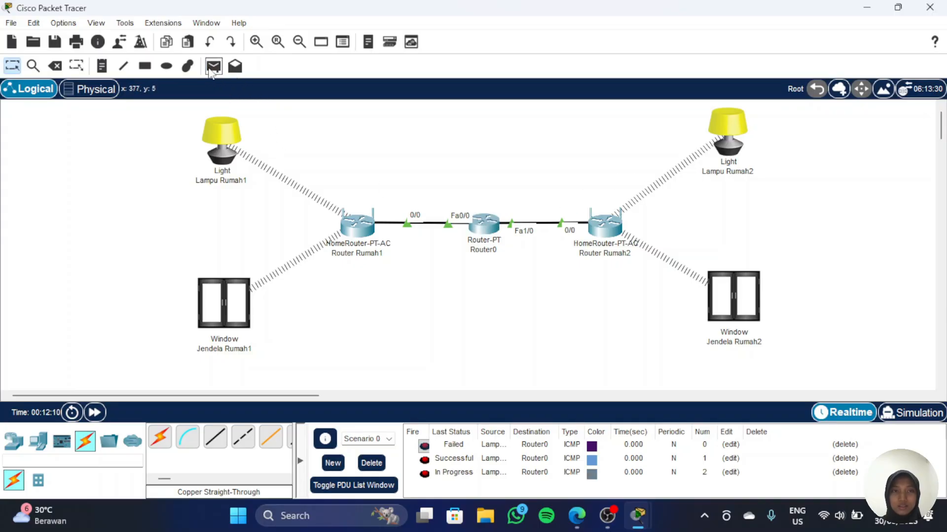
{"action": "left_click", "coordinate": [213, 66]}
{"action": "left_click", "coordinate": [733, 129]}
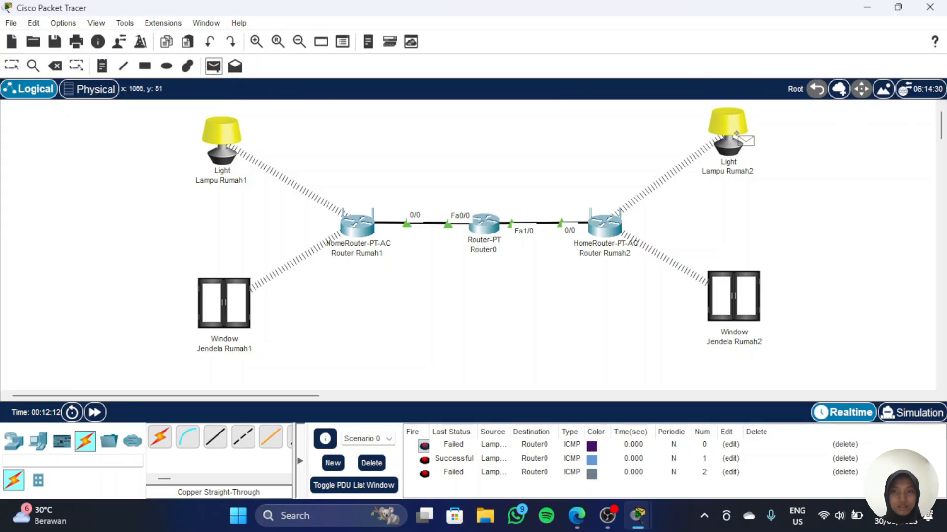
{"action": "left_click", "coordinate": [490, 226]}
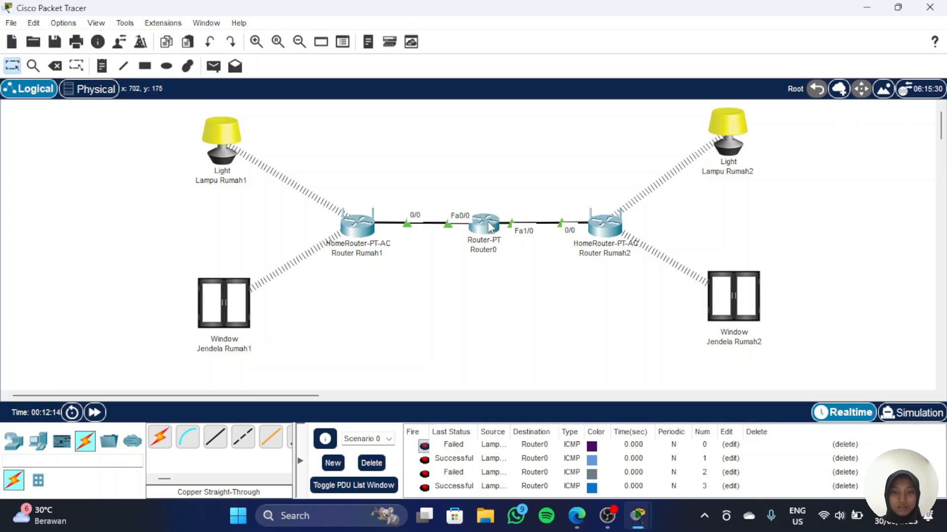
Step: Send simple PDUs from Jendela Rumah1 and Jendela Rumah2 to Router0 and review the PDU list
{"action": "left_click", "coordinate": [214, 66]}
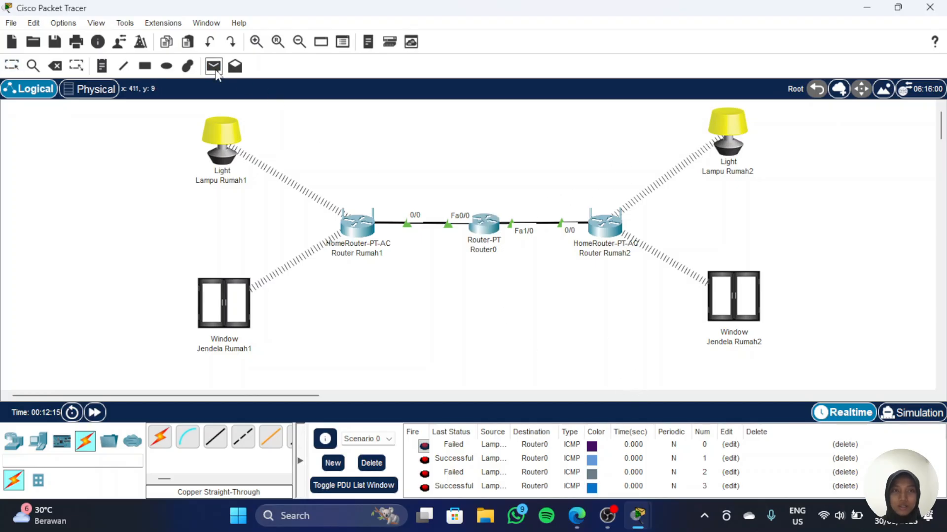
{"action": "left_click", "coordinate": [228, 303]}
{"action": "left_click", "coordinate": [500, 230]}
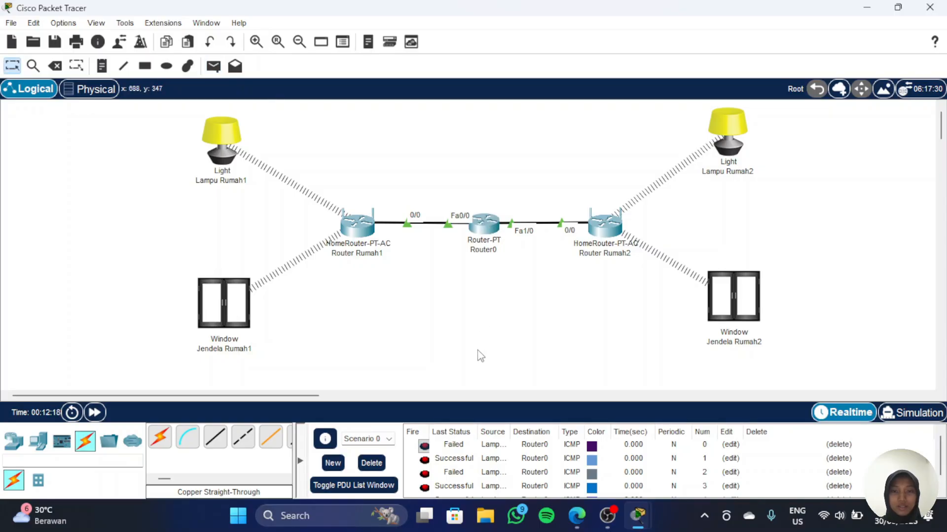
{"action": "left_click", "coordinate": [214, 66]}
{"action": "left_click", "coordinate": [728, 299]}
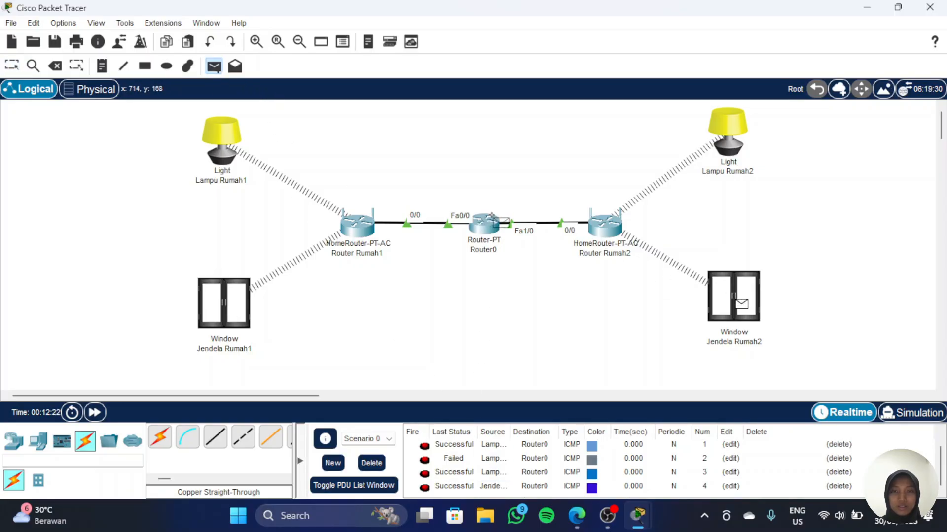
{"action": "left_click", "coordinate": [484, 224]}
{"action": "scroll", "coordinate": [550, 460], "scroll_direction": "down", "scroll_amount": 1}
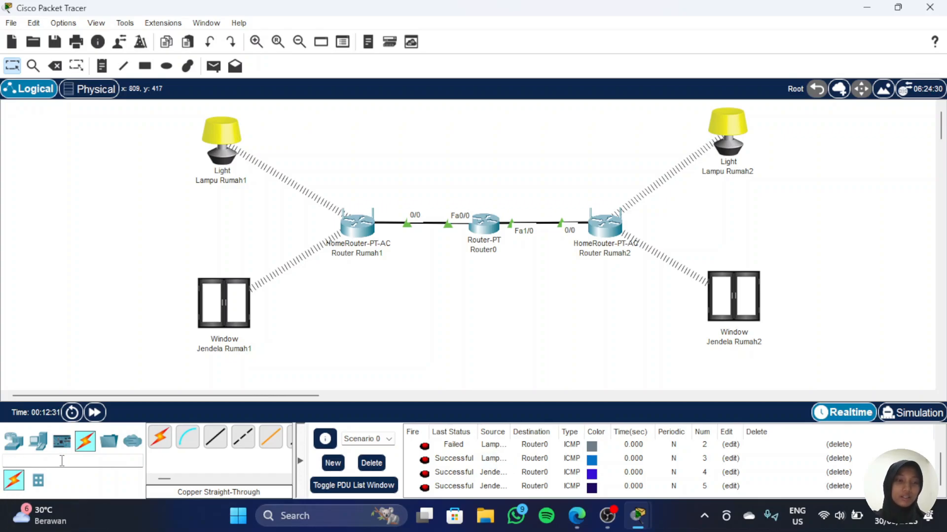
Step: Search the device list for server and place a Server-PT above Router0
{"action": "type", "text": "s"}
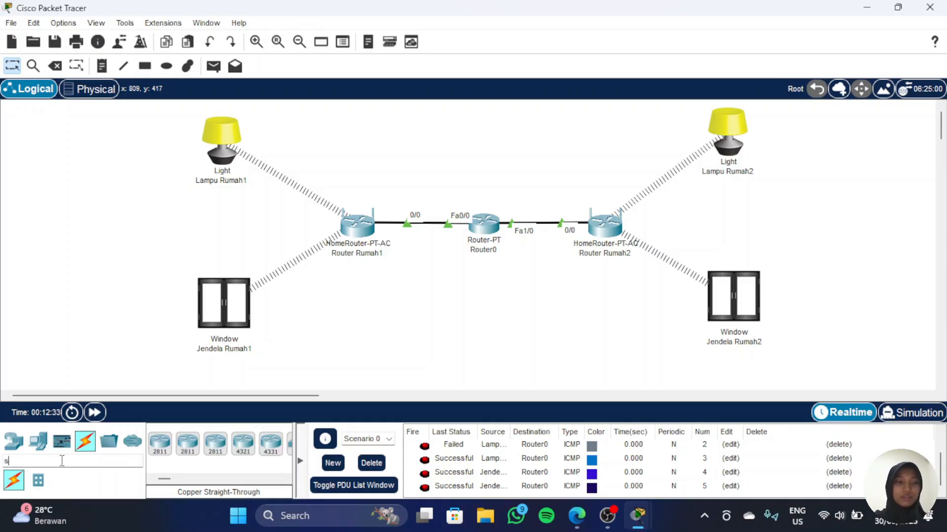
{"action": "type", "text": "erver"}
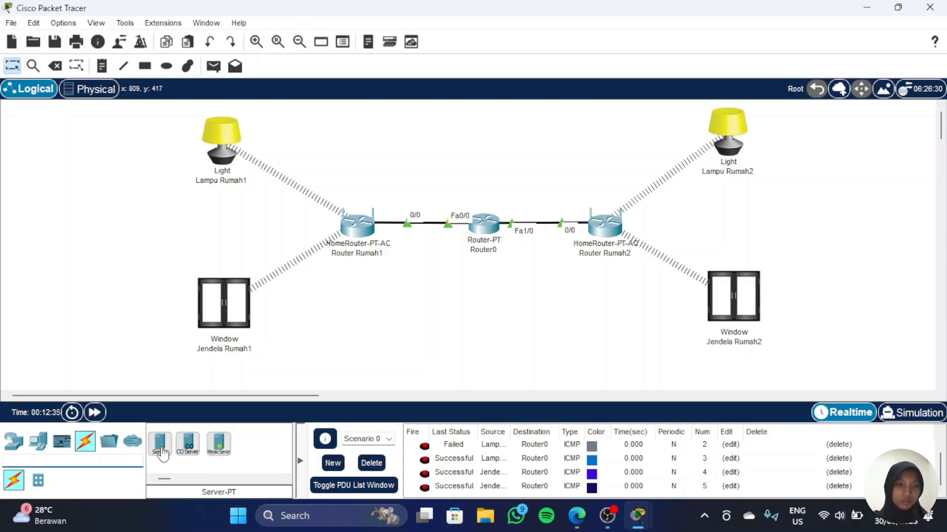
{"action": "left_click_drag", "start_coordinate": [159, 444], "coordinate": [484, 112]}
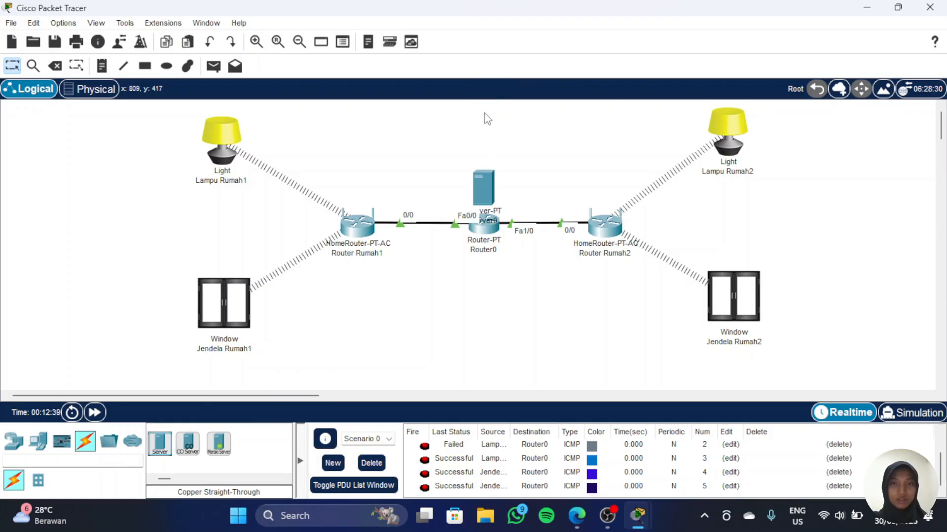
{"action": "left_click_drag", "start_coordinate": [481, 178], "coordinate": [479, 110]}
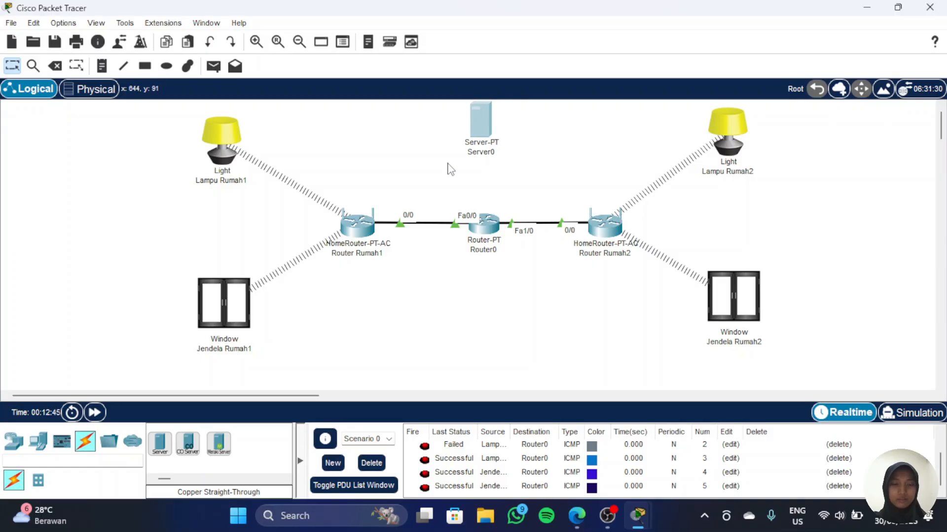
Step: Connect Server0's FastEthernet0 to Router0's FastEthernet2/0 with a copper cross-over cable
{"action": "left_click", "coordinate": [86, 448]}
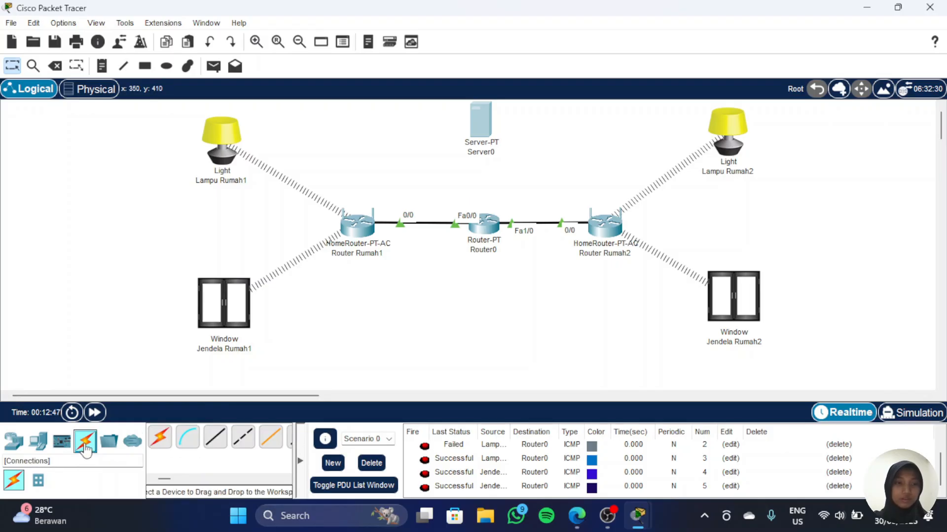
{"action": "left_click", "coordinate": [243, 440]}
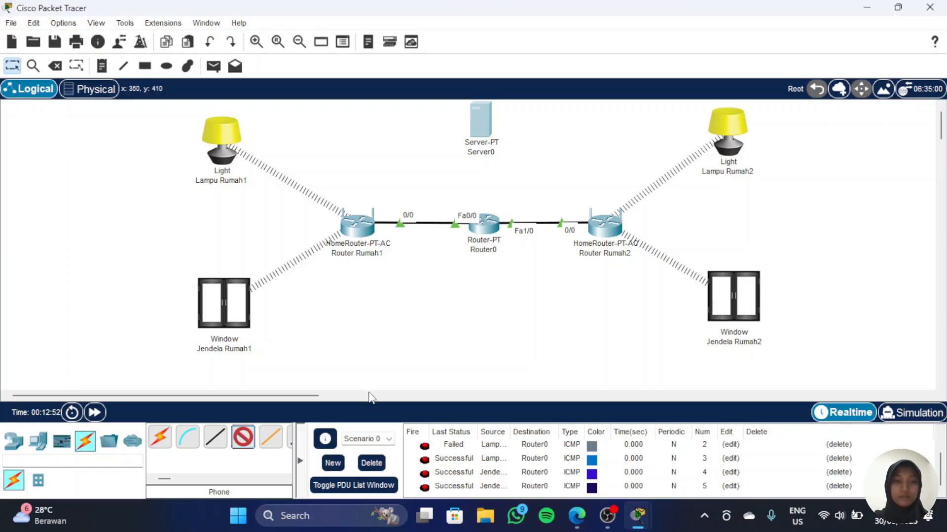
{"action": "left_click", "coordinate": [477, 128]}
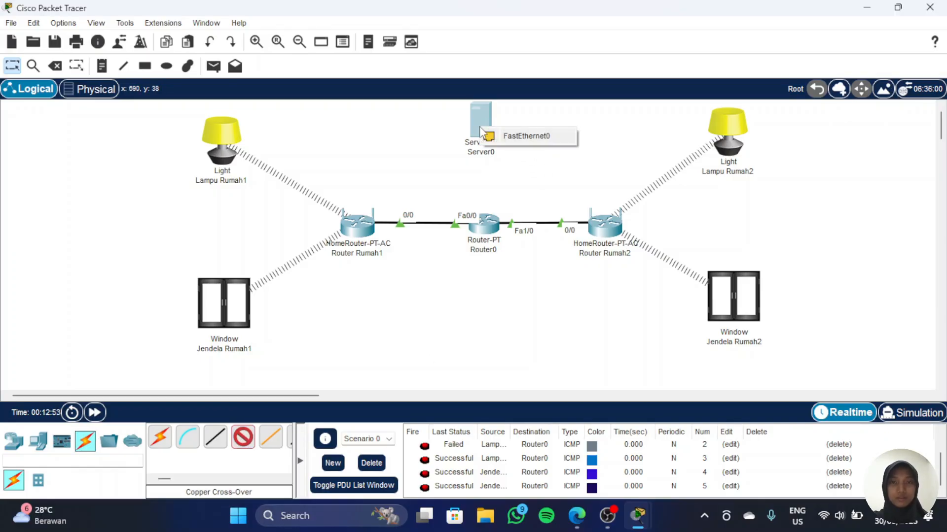
{"action": "left_click", "coordinate": [510, 134]}
{"action": "left_click", "coordinate": [487, 228]}
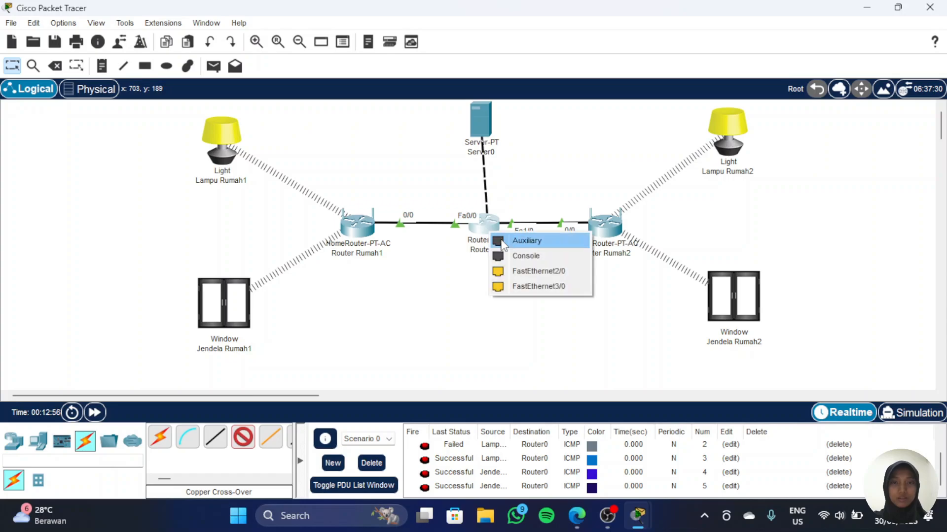
{"action": "left_click", "coordinate": [536, 272]}
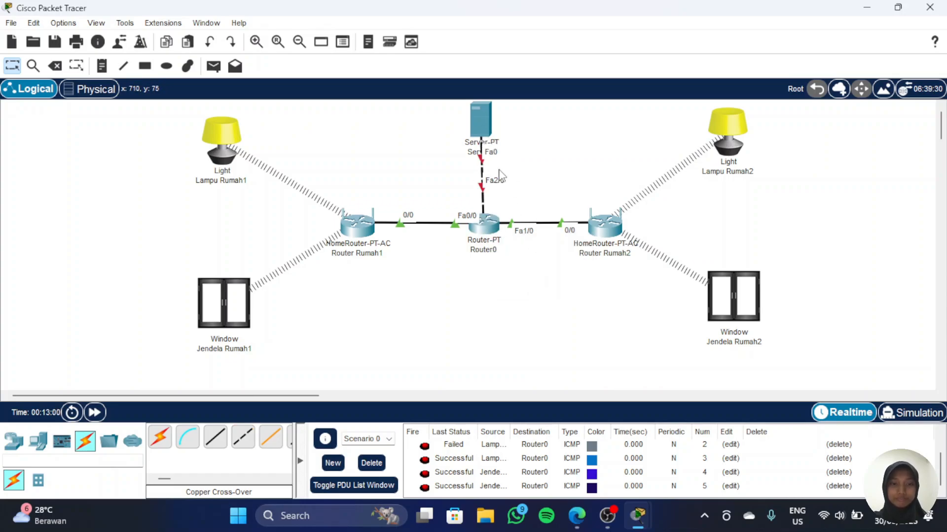
Step: On Router0, turn on FastEthernet2/0 and assign it the IPv4 address 192.168.1.1
{"action": "left_click", "coordinate": [488, 229]}
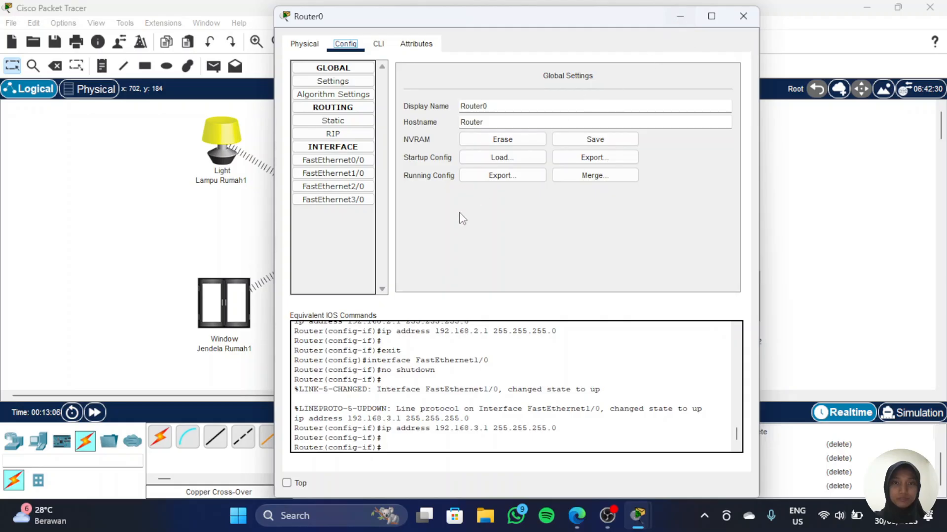
{"action": "left_click", "coordinate": [361, 190]}
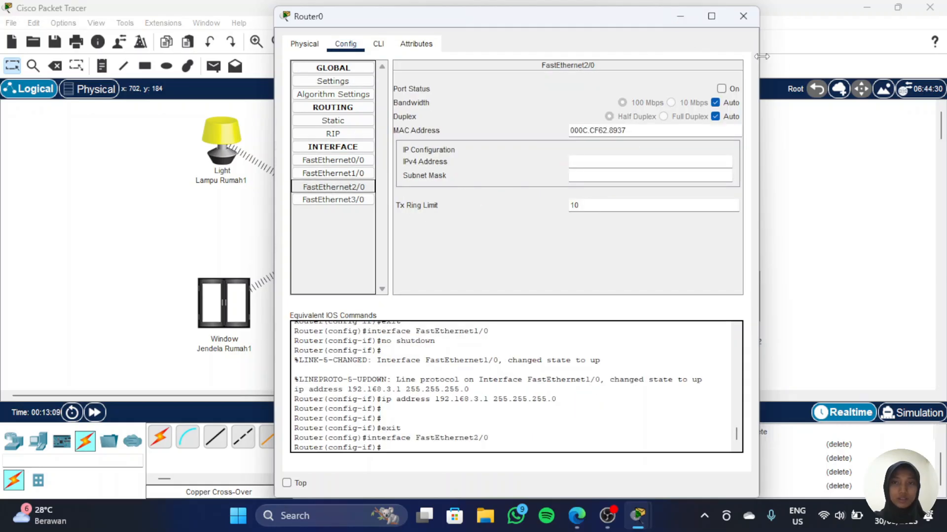
{"action": "left_click", "coordinate": [729, 90]}
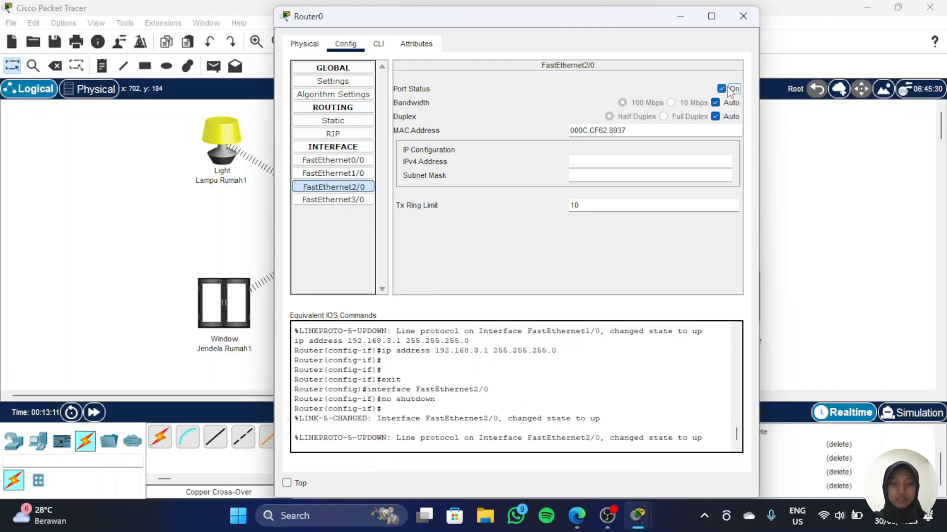
{"action": "left_click", "coordinate": [593, 164]}
{"action": "type", "text": "192"}
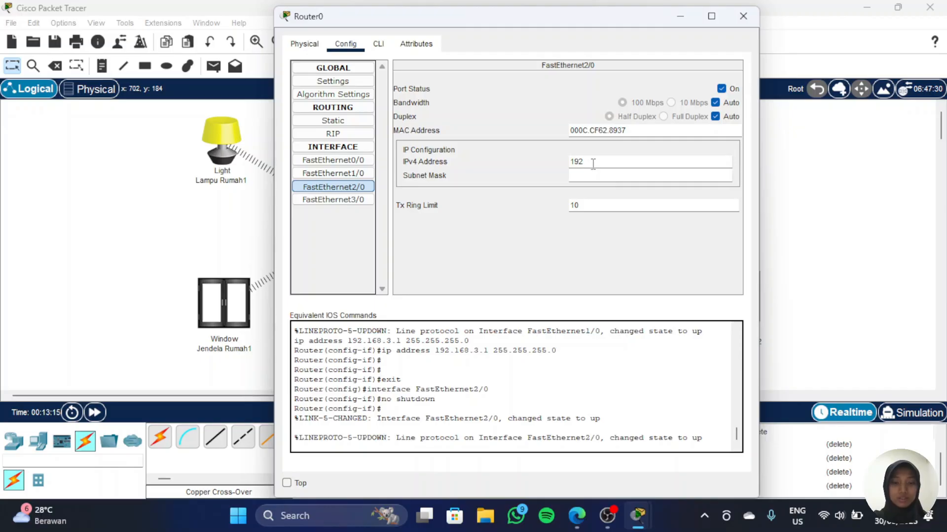
{"action": "type", "text": ".168.1.1"}
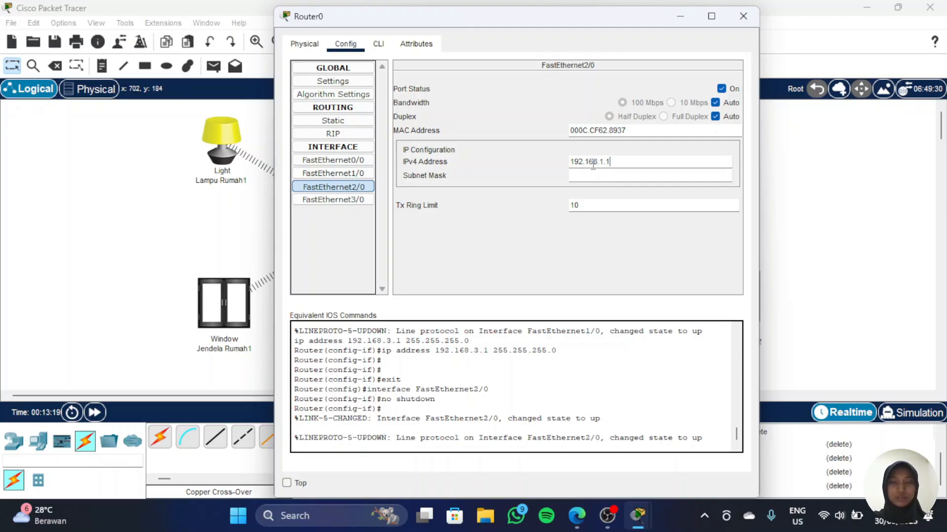
{"action": "key", "text": "Return"}
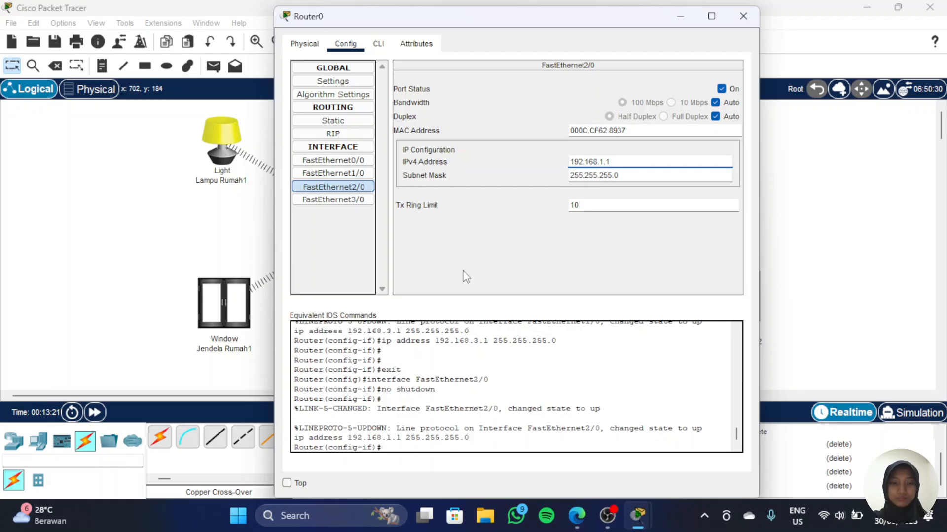
{"action": "left_click", "coordinate": [678, 18]}
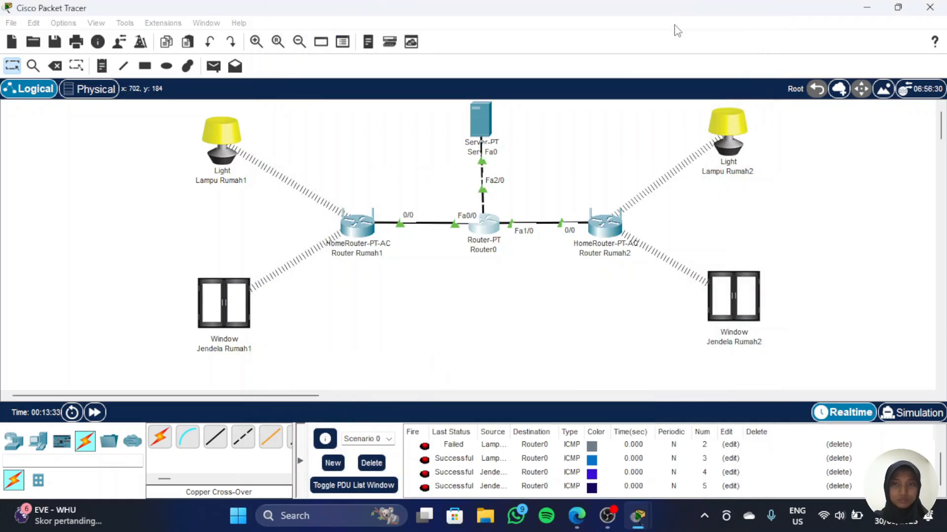
Step: Open Server0's IP configuration and set its static IPv4 address to 192.168.1.2
{"action": "left_click", "coordinate": [488, 118]}
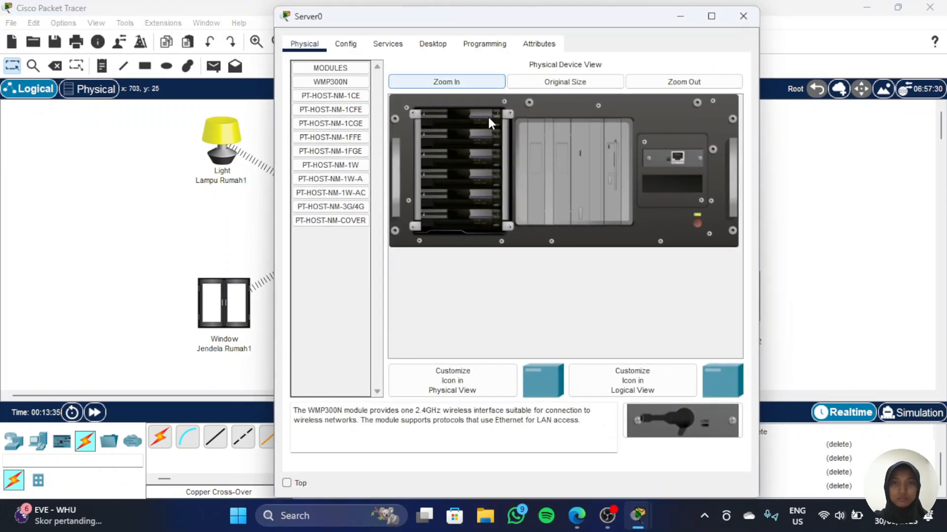
{"action": "left_click", "coordinate": [433, 44]}
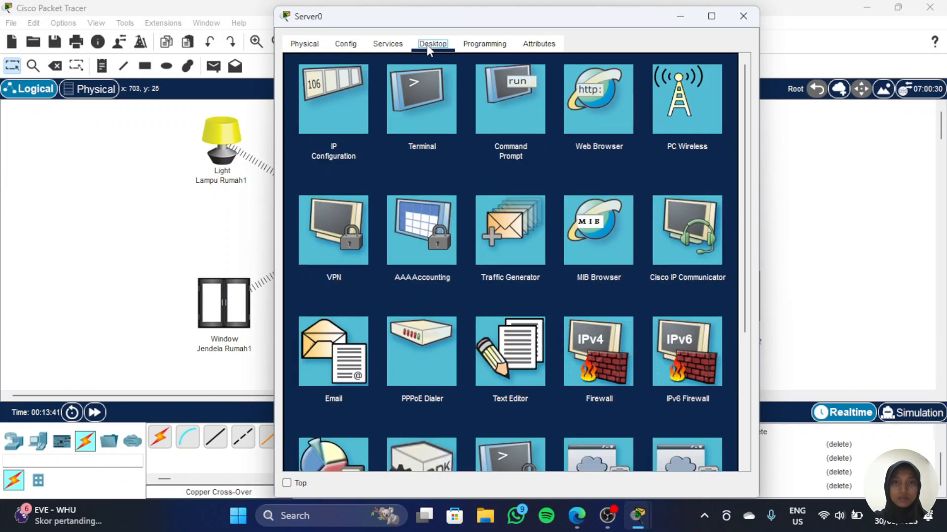
{"action": "left_click", "coordinate": [338, 123]}
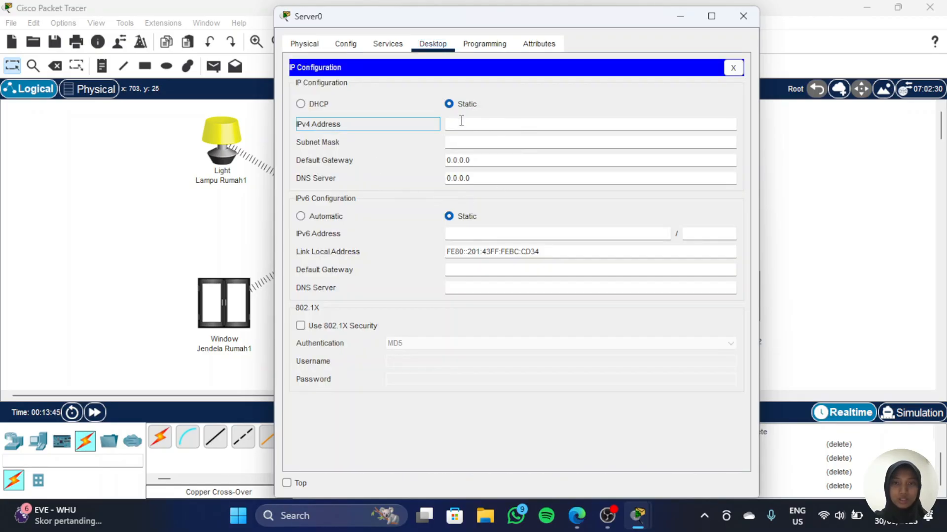
{"action": "left_click", "coordinate": [500, 125]}
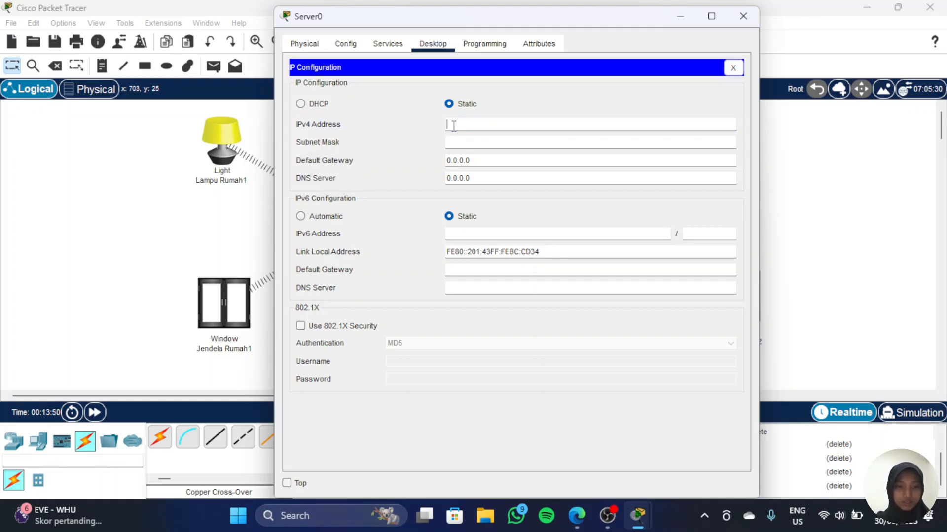
{"action": "type", "text": "192.1"}
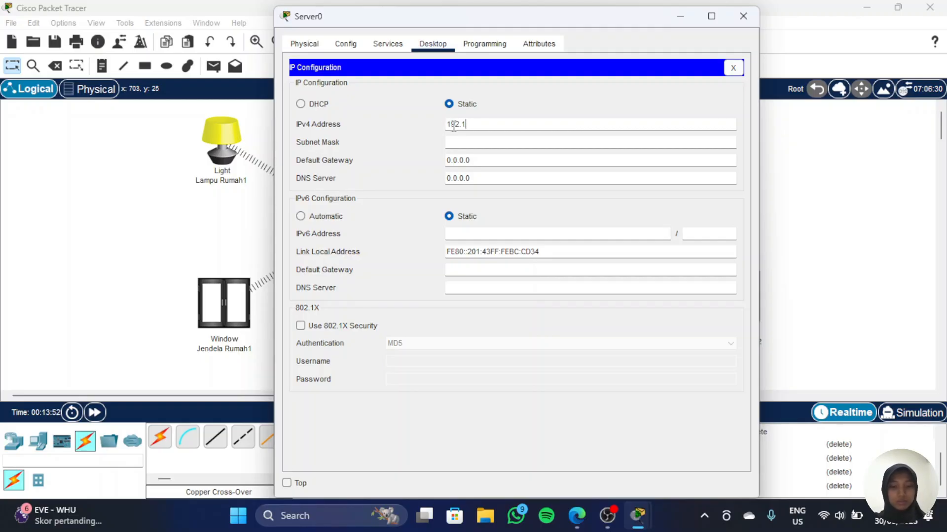
{"action": "type", "text": "68.1"}
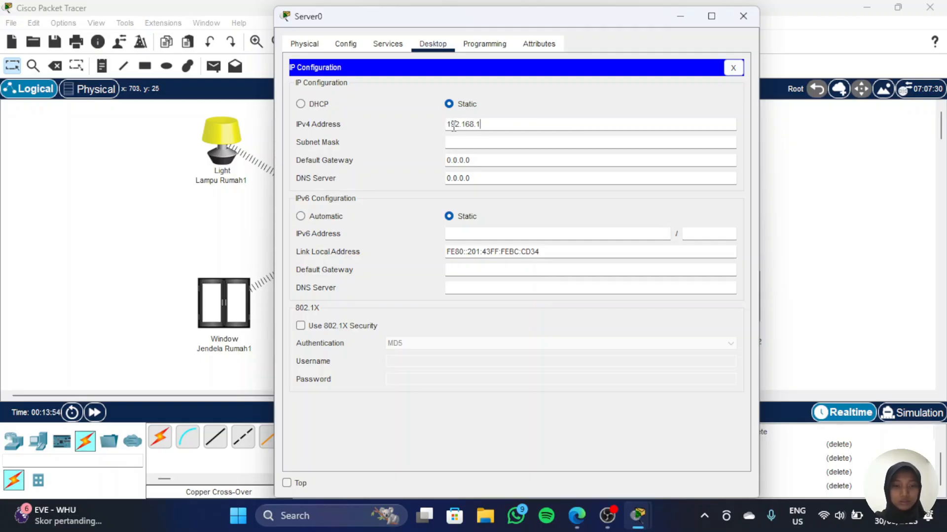
{"action": "type", "text": ".2"}
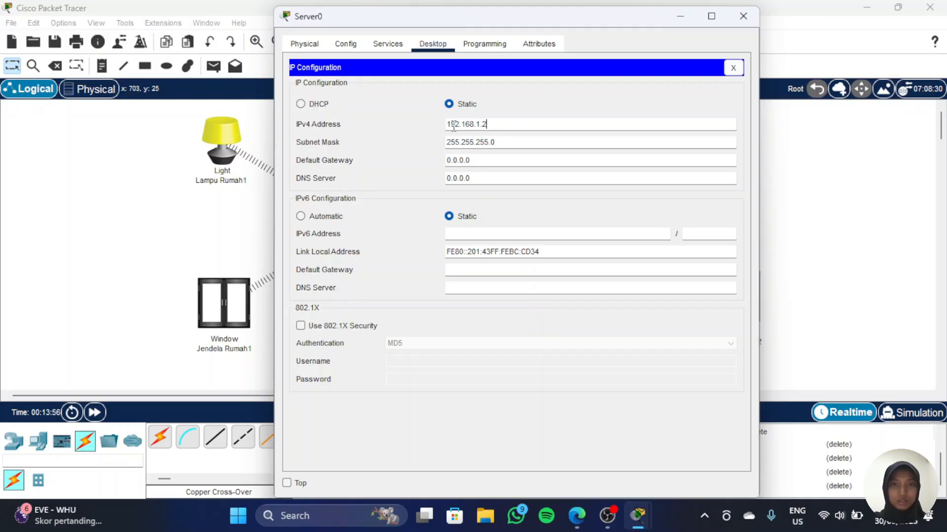
Step: Set Server0's default gateway to 192.168.1.1 and its DNS server to 192.168.1.2
{"action": "triple_click", "coordinate": [479, 160]}
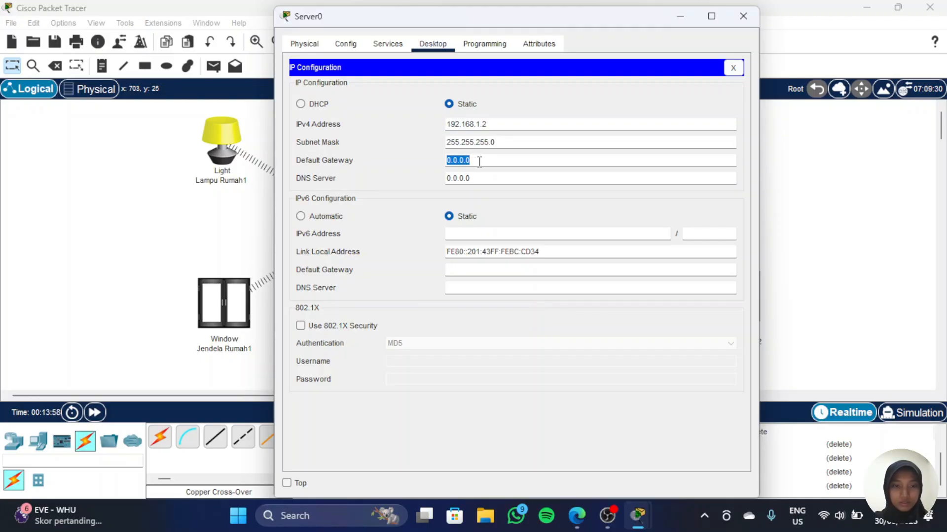
{"action": "key", "text": "BackSpace"}
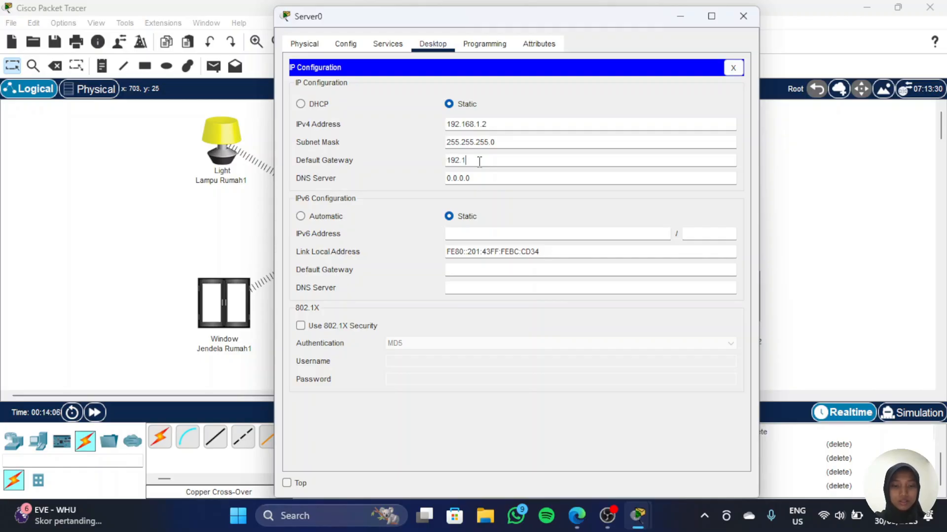
{"action": "type", "text": "192.168.1.1"}
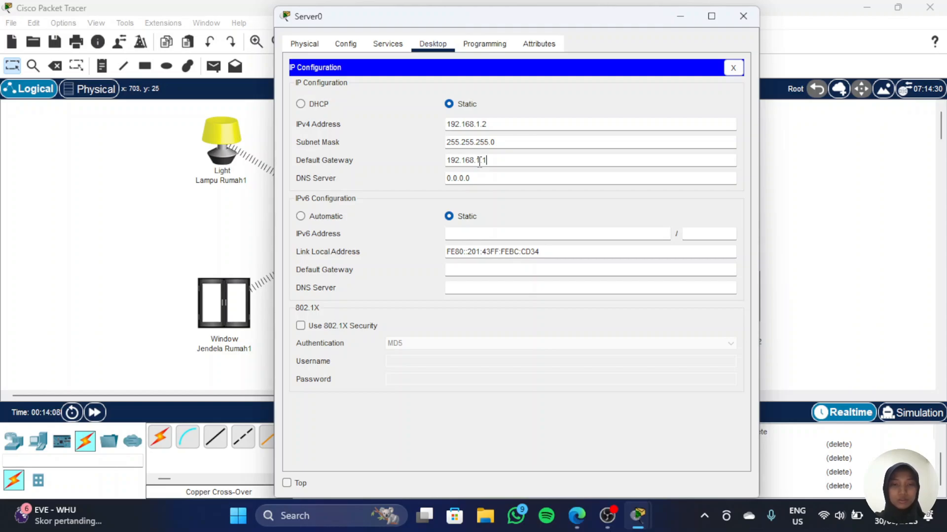
{"action": "key", "text": "Tab"}
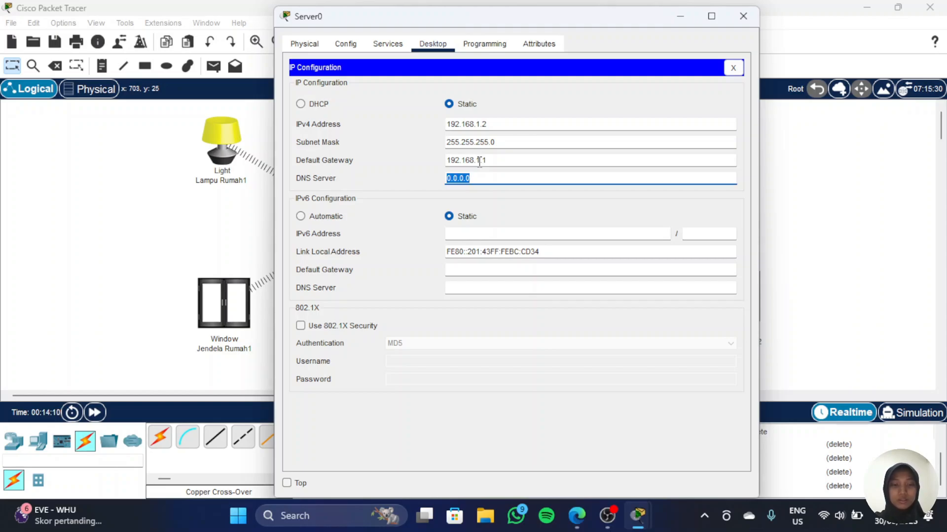
{"action": "type", "text": "192"}
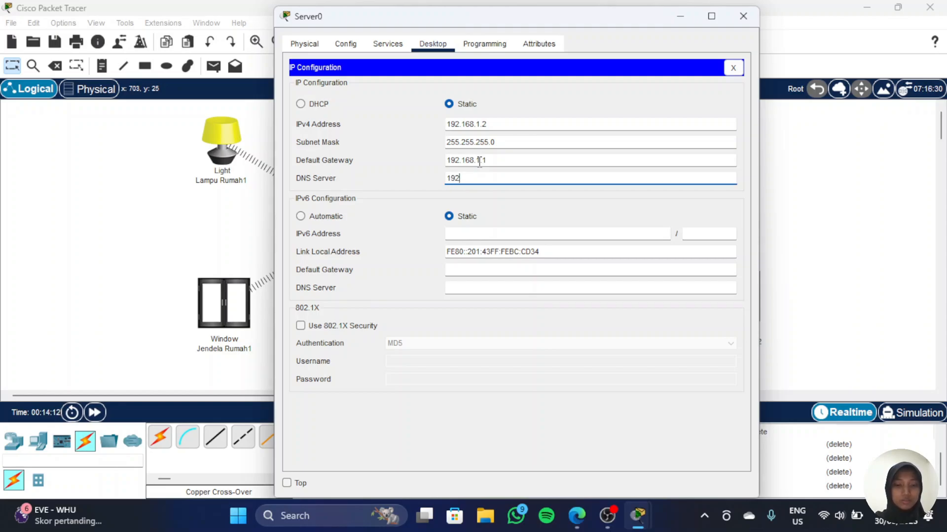
{"action": "type", "text": ".168."}
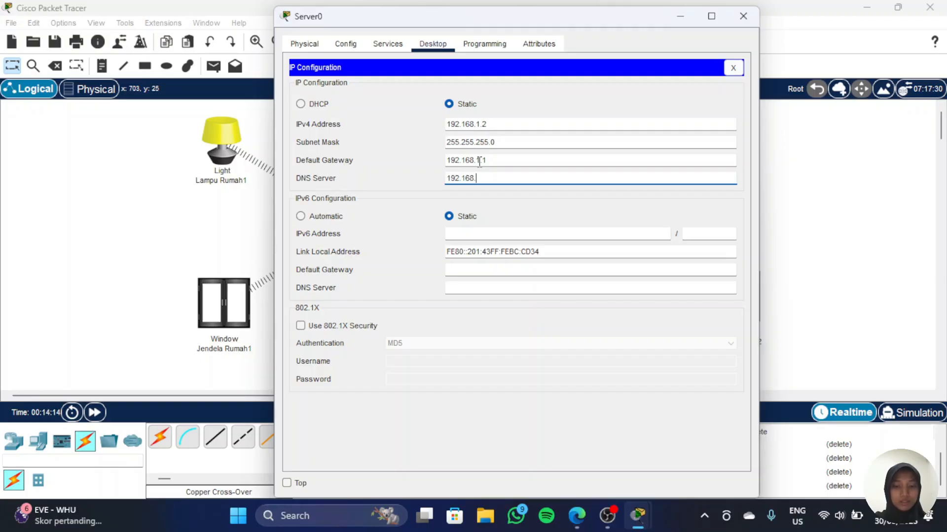
{"action": "type", "text": "1.2"}
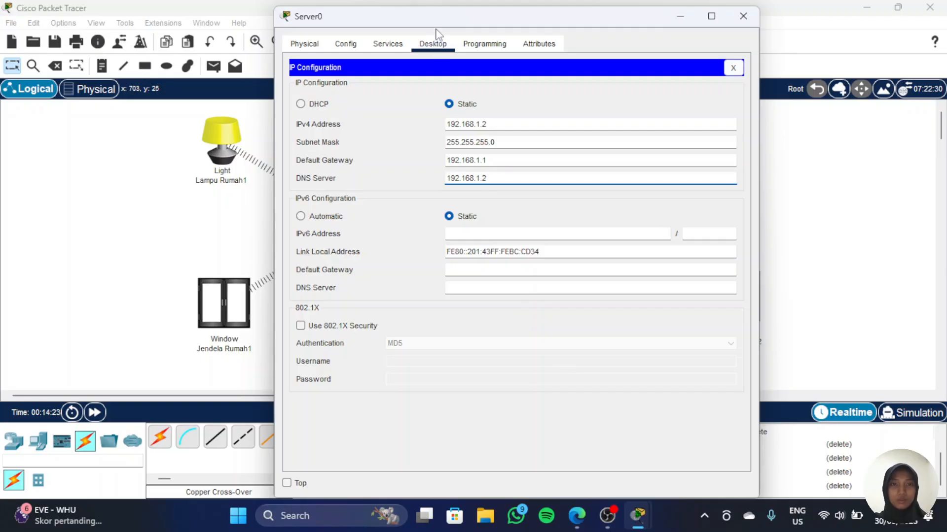
Step: Turn on Server0's IoT registration server service
{"action": "left_click", "coordinate": [389, 48]}
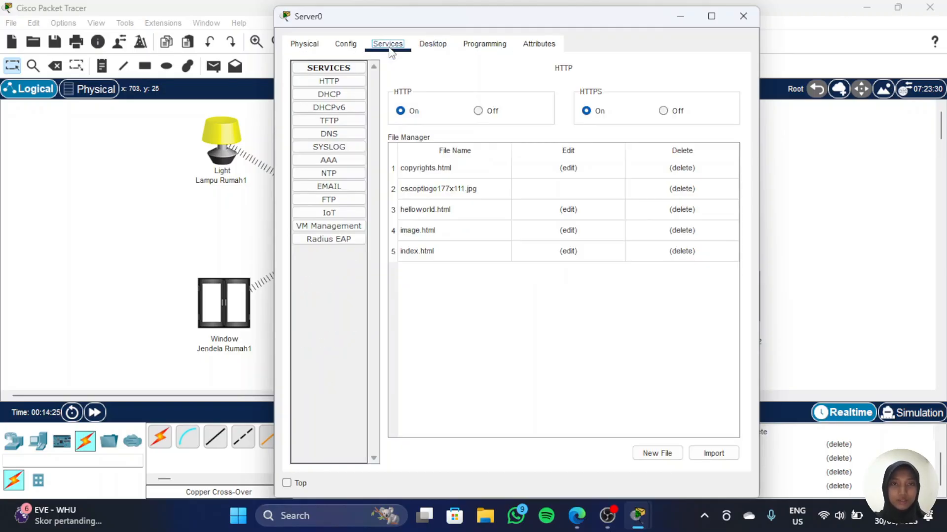
{"action": "left_click", "coordinate": [339, 212]}
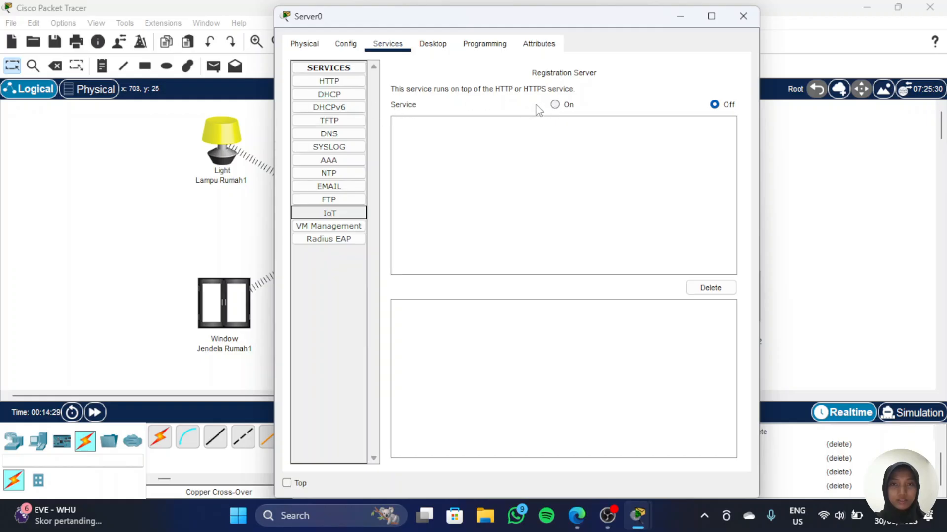
{"action": "left_click", "coordinate": [555, 104]}
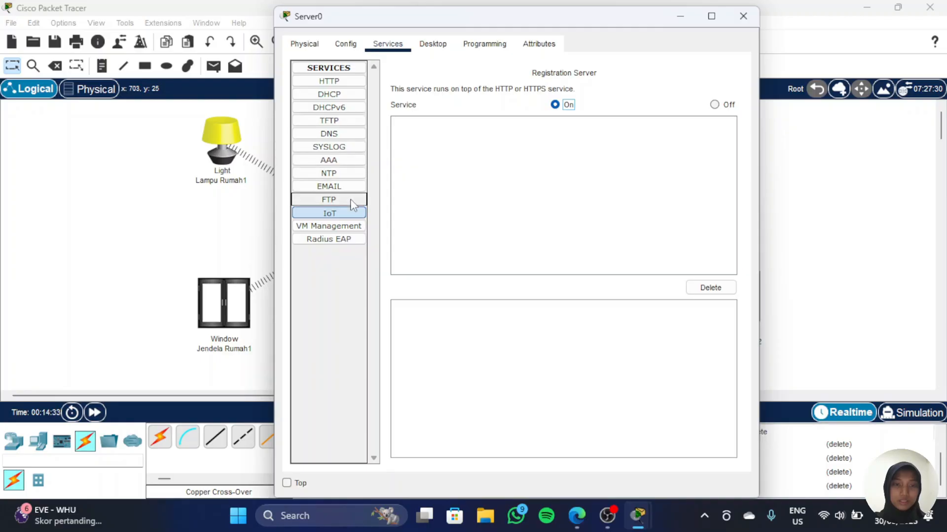
Step: Turn on Server0's DNS service and begin an A record named iot.net, moving on to its address
{"action": "left_click", "coordinate": [339, 135]}
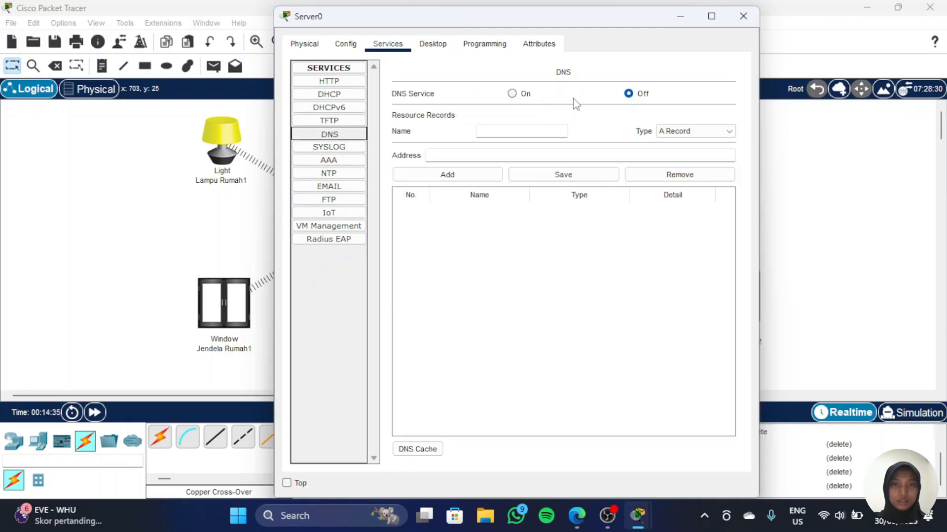
{"action": "left_click", "coordinate": [513, 96]}
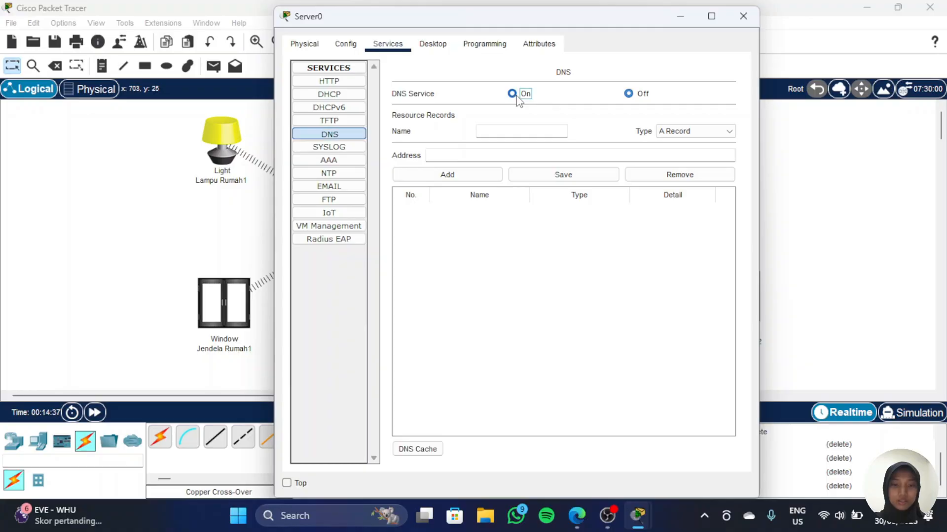
{"action": "left_click", "coordinate": [504, 135]}
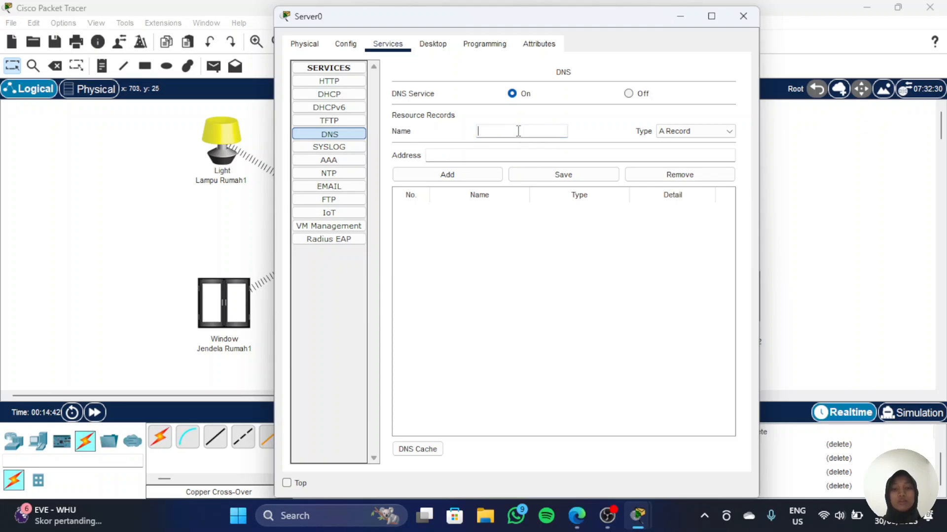
{"action": "type", "text": "iot"}
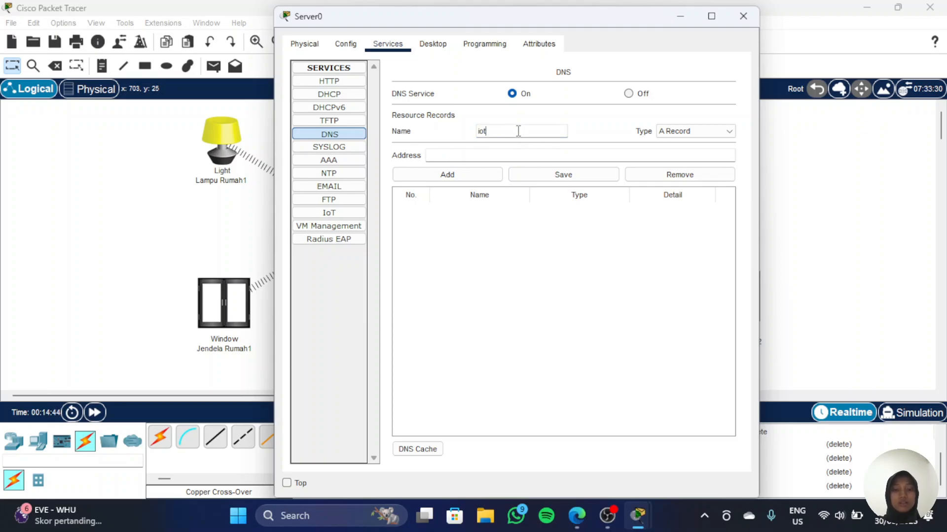
{"action": "type", "text": ".net"}
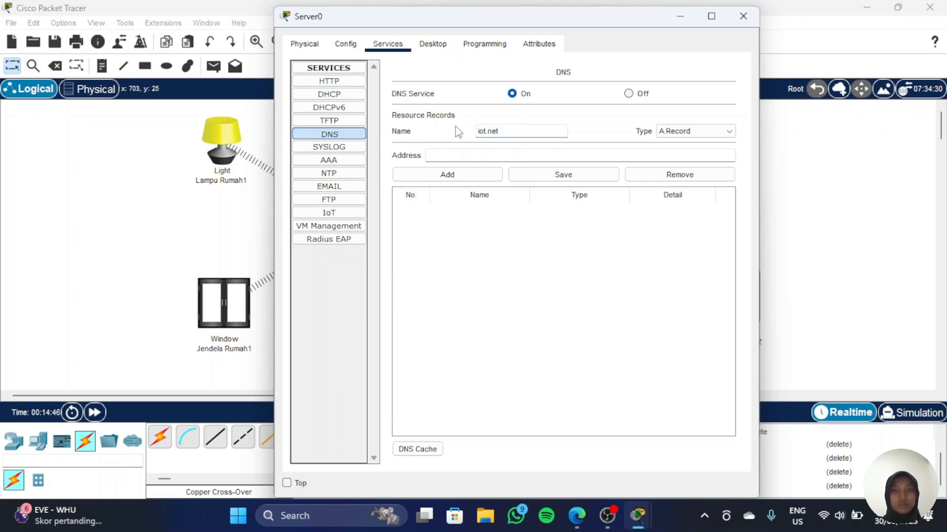
{"action": "key", "text": "Tab"}
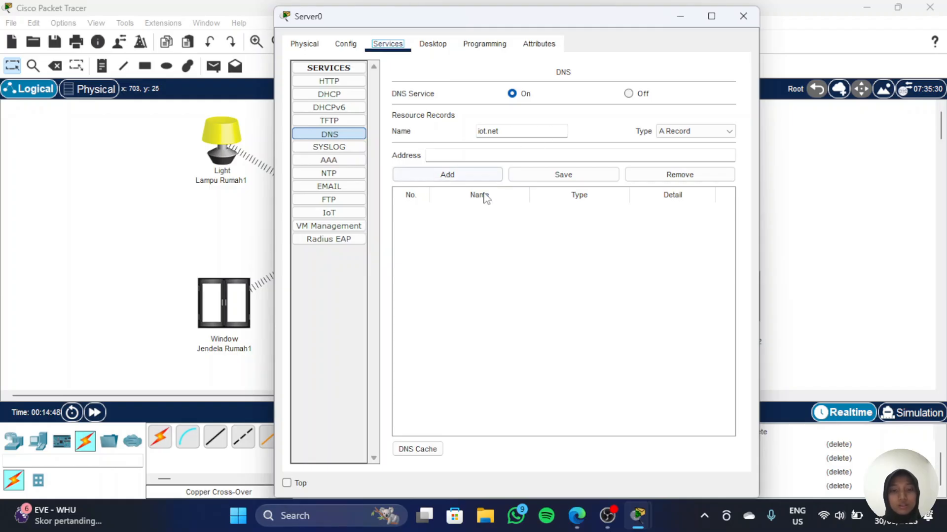
{"action": "left_click", "coordinate": [471, 157]}
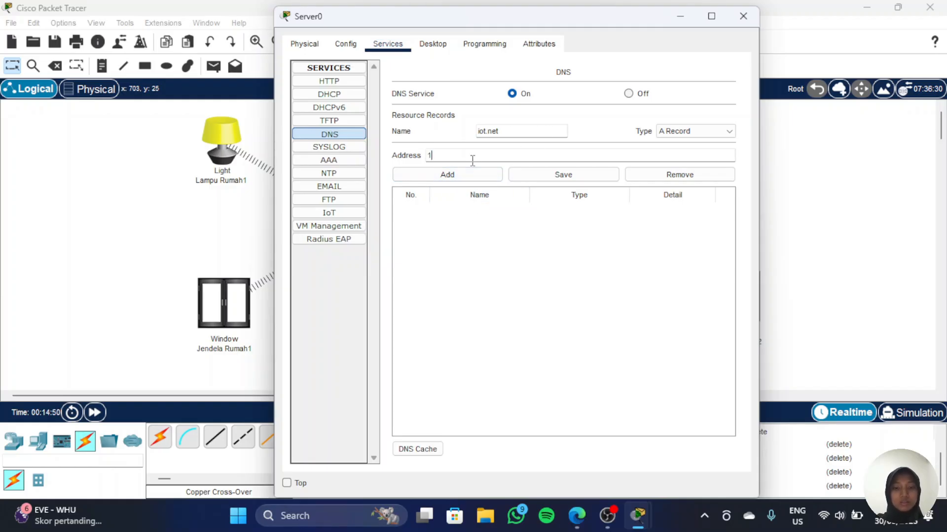
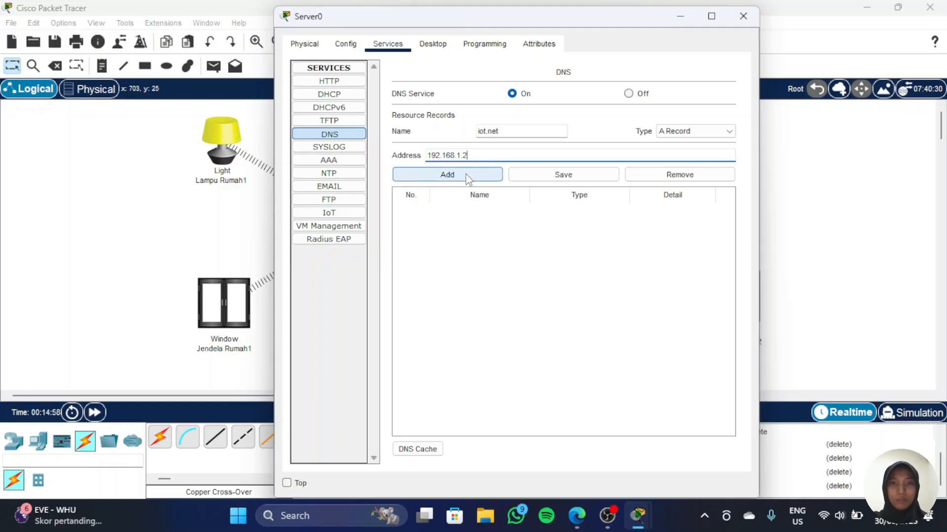
Step: Add the iot.net A record with address 192.168.1.2 and close Server0's window
{"action": "left_click", "coordinate": [467, 177]}
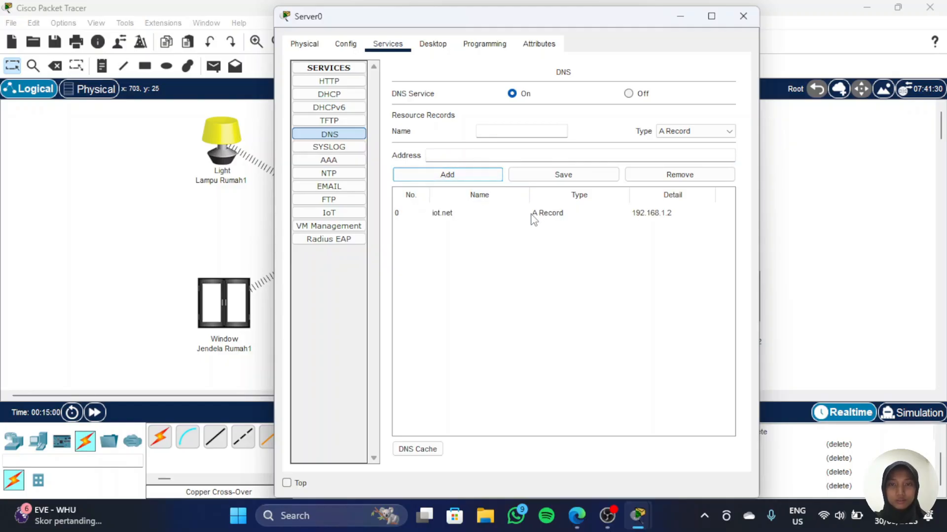
{"action": "left_click", "coordinate": [680, 24]}
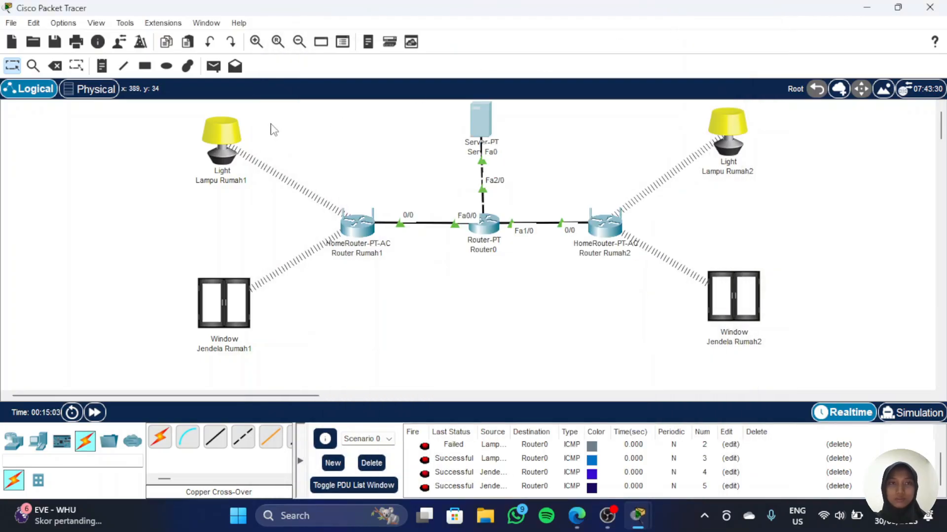
Step: Test a simple PDU from Lampu Rumah1 to Server0, then delete all PDUs from the scenario list
{"action": "left_click", "coordinate": [214, 67]}
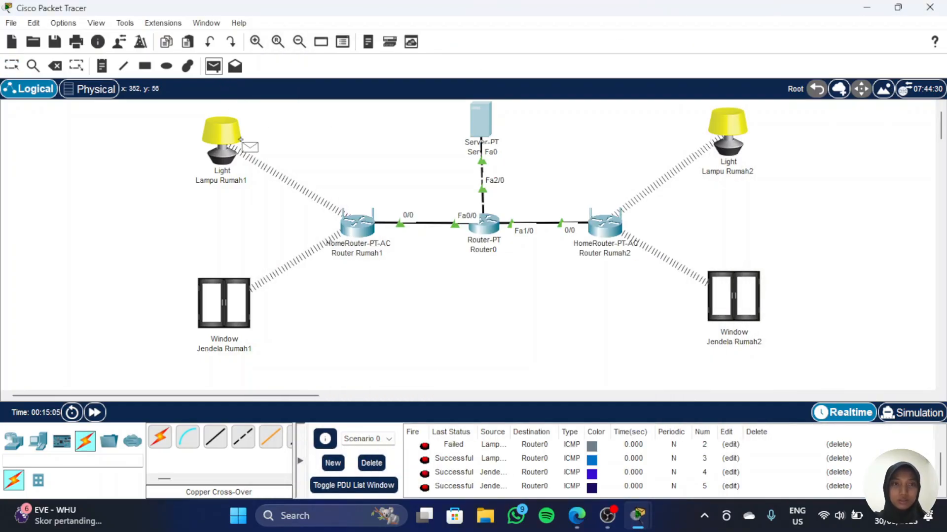
{"action": "left_click", "coordinate": [228, 145]}
{"action": "left_click", "coordinate": [481, 120]}
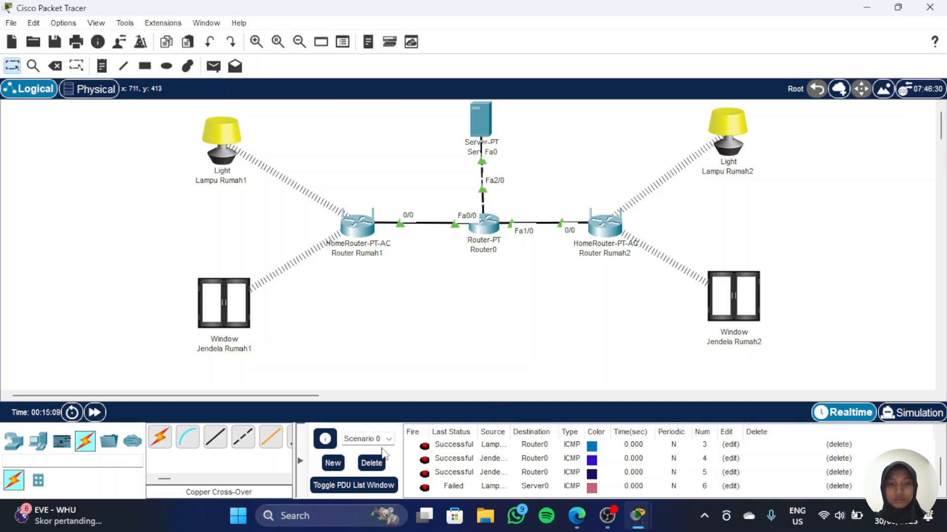
{"action": "left_click", "coordinate": [372, 463]}
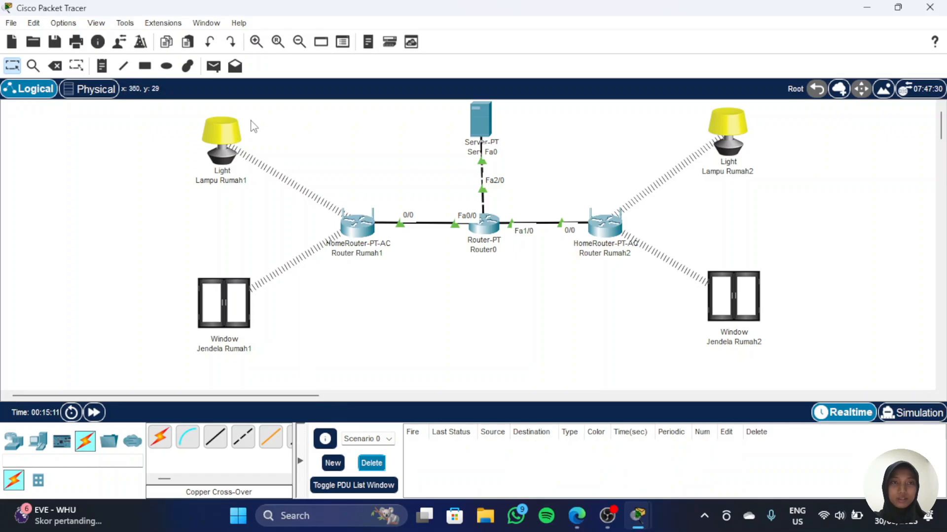
Step: Send simple PDUs to Server0 from Lampu Rumah1 and from Jendela Rumah2 to test connectivity
{"action": "left_click", "coordinate": [213, 66]}
{"action": "left_click", "coordinate": [225, 148]}
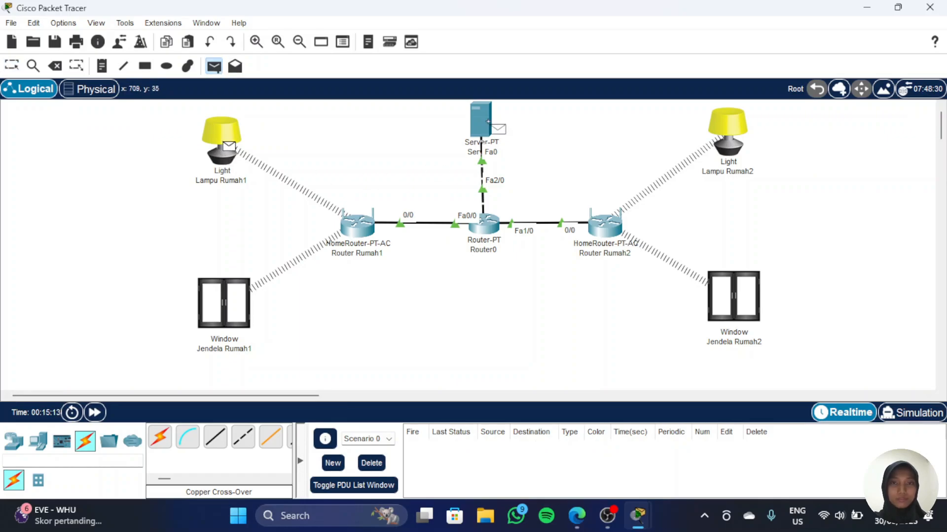
{"action": "left_click", "coordinate": [486, 121]}
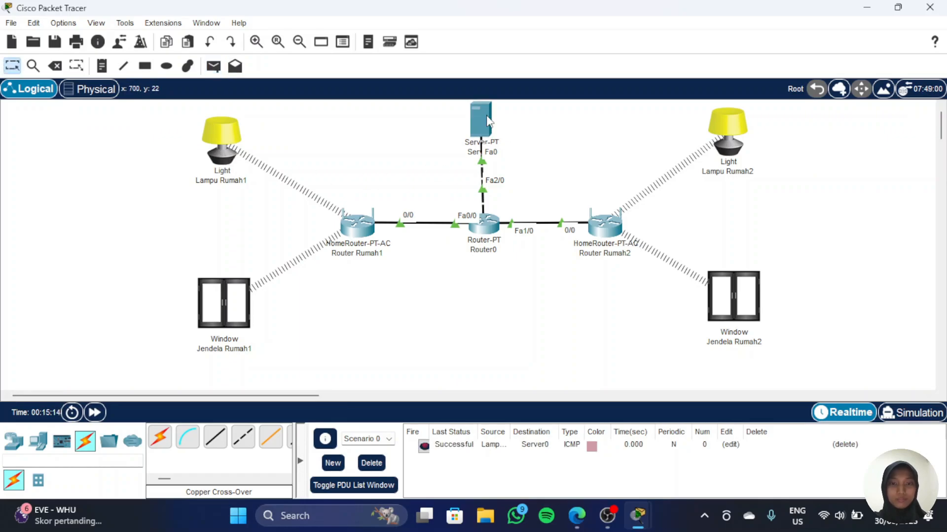
{"action": "left_click", "coordinate": [214, 65]}
{"action": "left_click", "coordinate": [737, 298]}
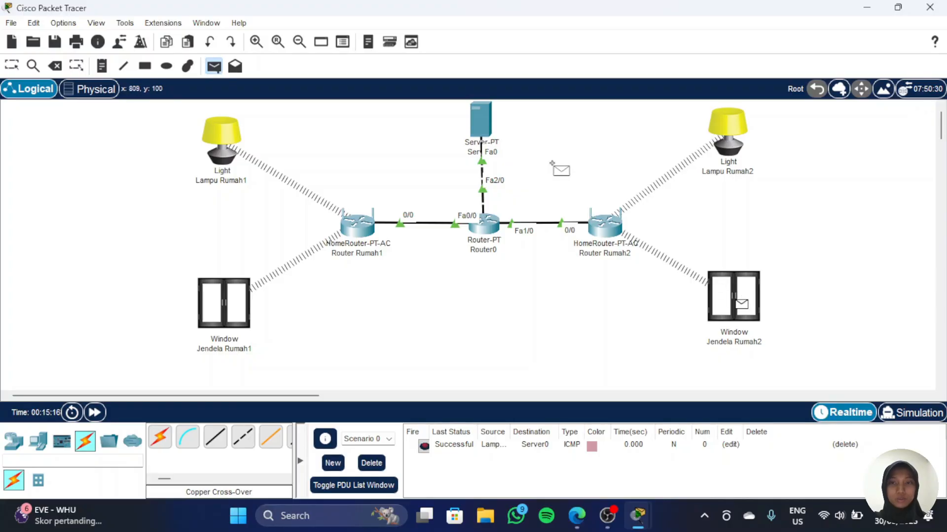
{"action": "left_click", "coordinate": [483, 122]}
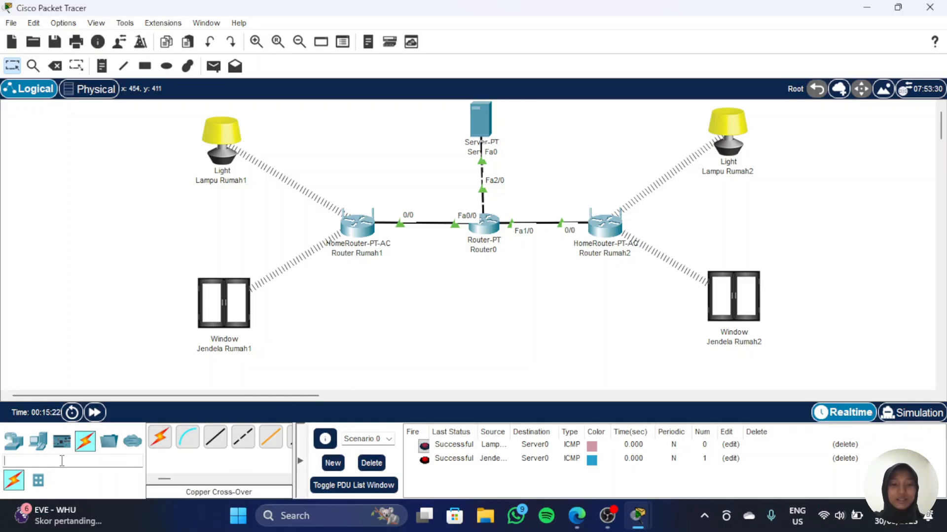
Step: Search the device list for smart and place a smartphone below Router Rumah1
{"action": "type", "text": "smart"}
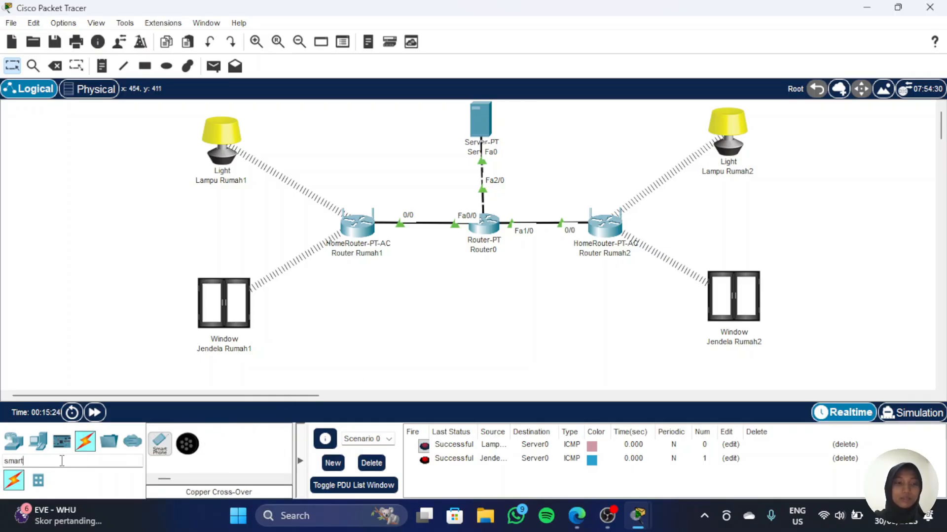
{"action": "mouse_move", "coordinate": [159, 446]}
{"action": "left_mouse_down"}
{"action": "mouse_move", "coordinate": [391, 412]}
{"action": "mouse_move", "coordinate": [432, 328]}
{"action": "mouse_move", "coordinate": [388, 357]}
{"action": "mouse_move", "coordinate": [424, 352]}
{"action": "mouse_move", "coordinate": [402, 335]}
{"action": "left_mouse_up"}
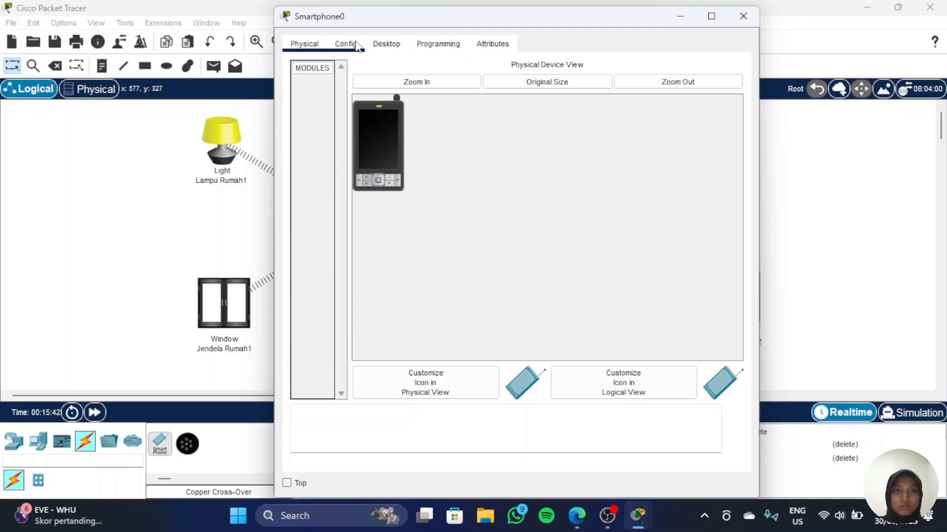
Step: Set Smartphone0's wireless SSID to Rumah1 and close its window
{"action": "left_click", "coordinate": [357, 46]}
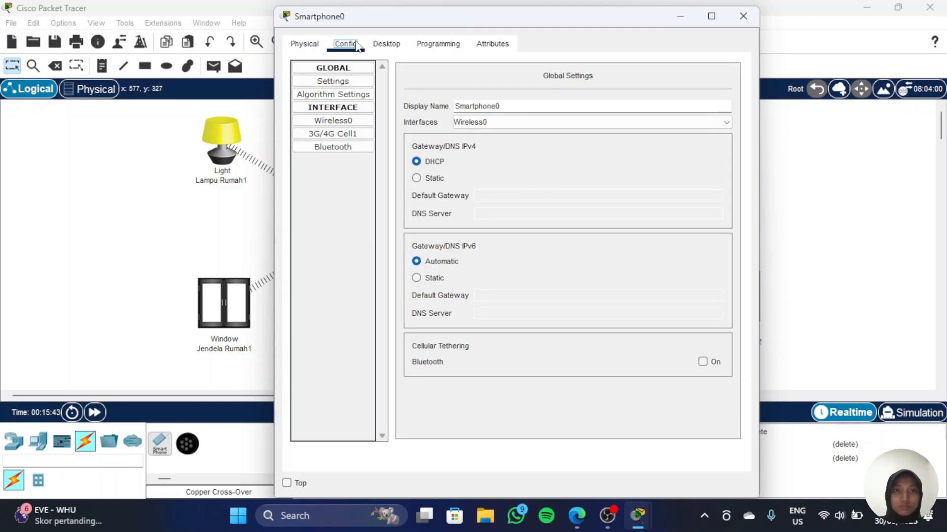
{"action": "left_click", "coordinate": [351, 122]}
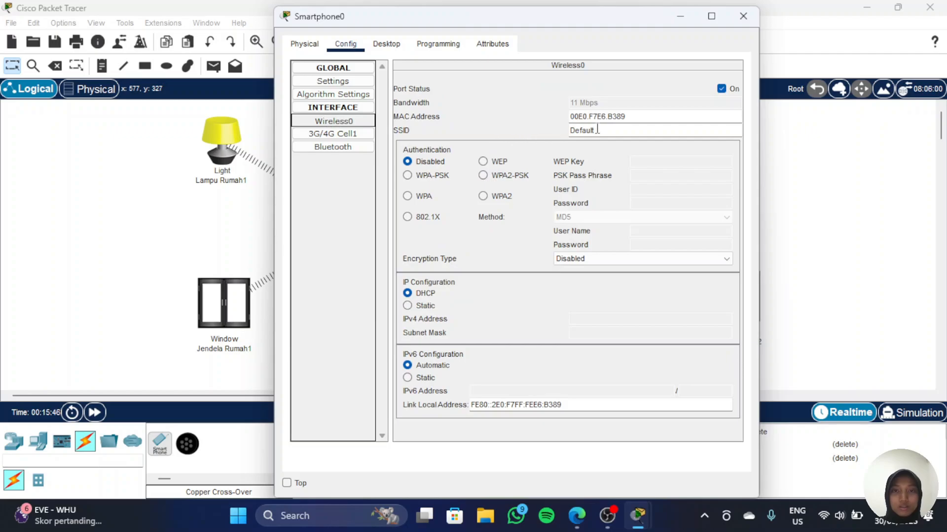
{"action": "double_click", "coordinate": [597, 130]}
{"action": "type", "text": "Rumah1"}
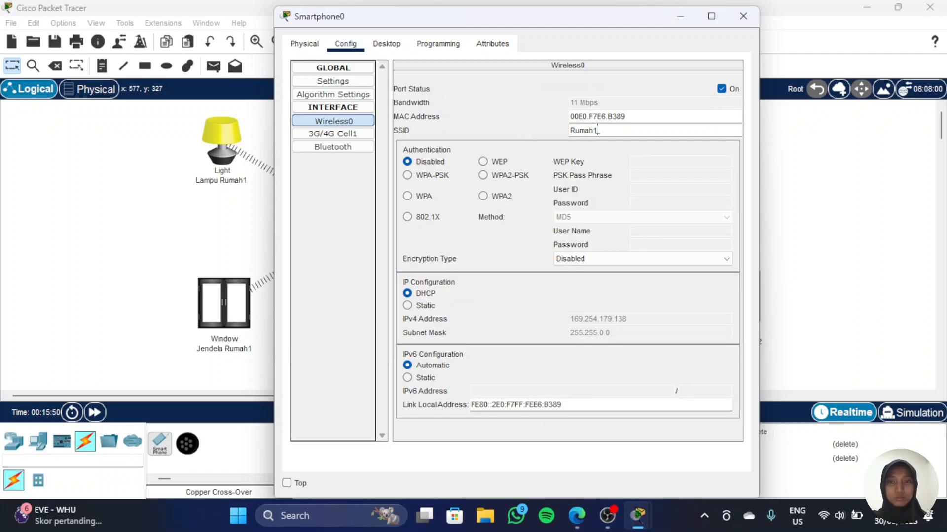
{"action": "left_click", "coordinate": [680, 17]}
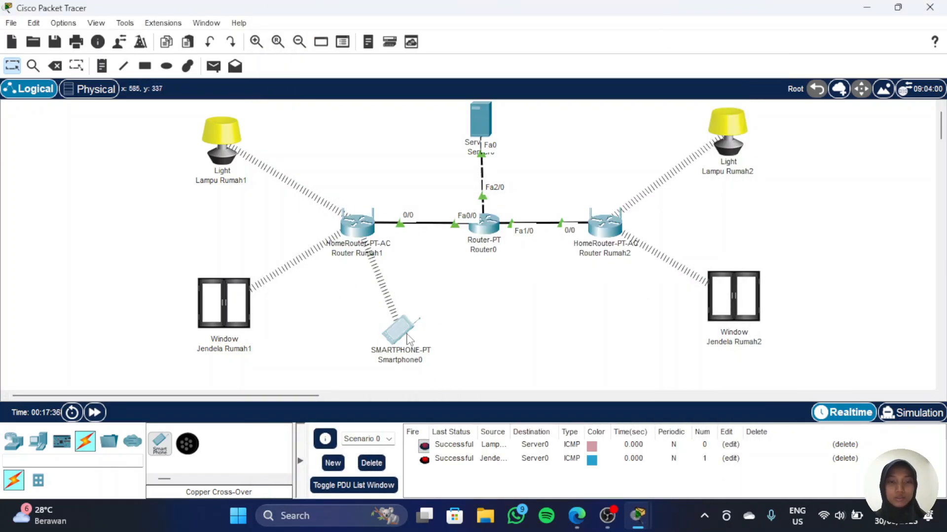
Step: Open iot.net in Smartphone0's web browser
{"action": "left_click", "coordinate": [407, 335]}
{"action": "left_click", "coordinate": [387, 45]}
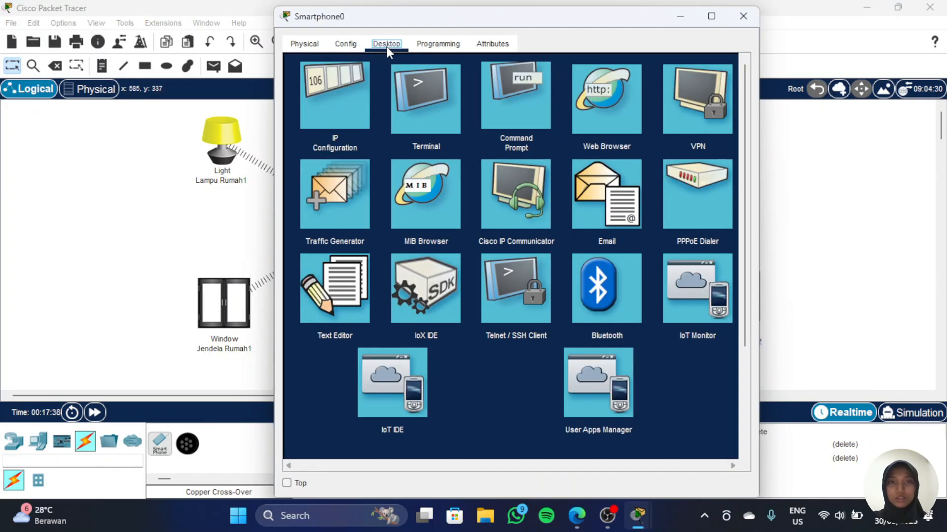
{"action": "left_click", "coordinate": [611, 96]}
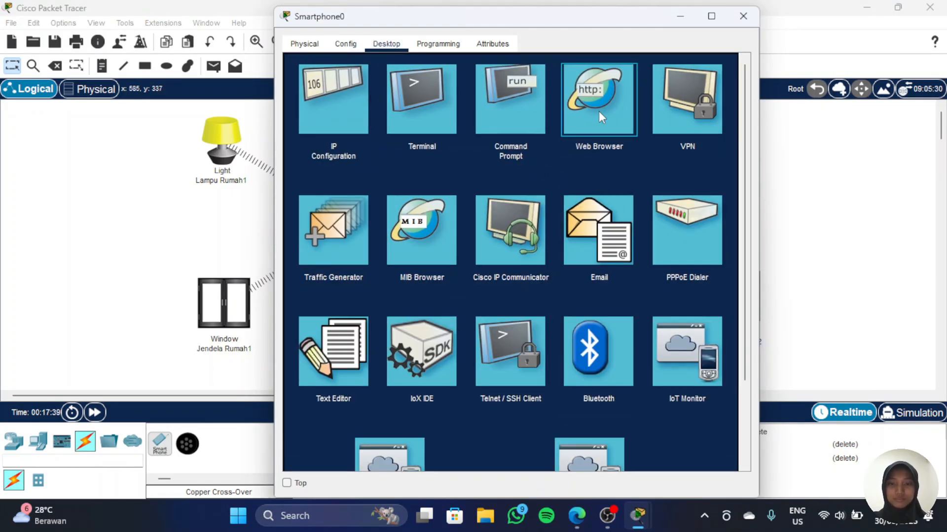
{"action": "left_click", "coordinate": [598, 111]}
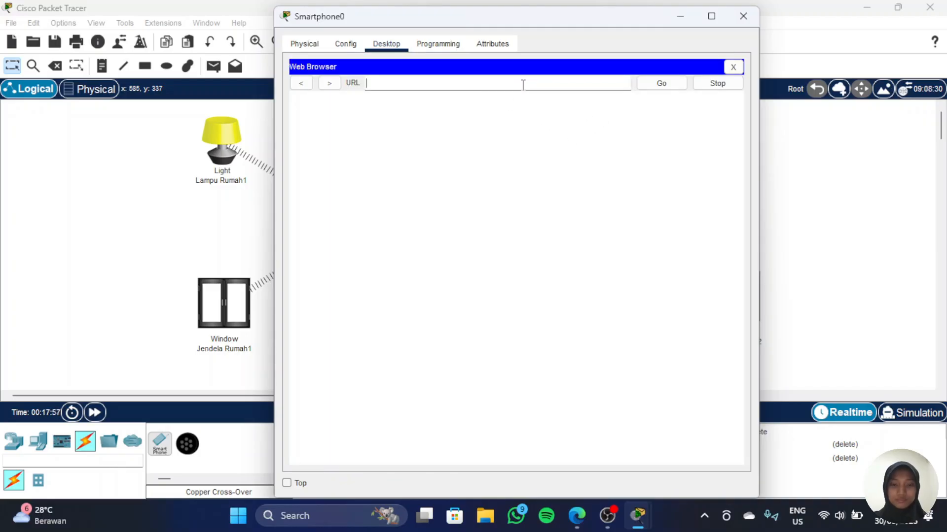
{"action": "type", "text": "iot."}
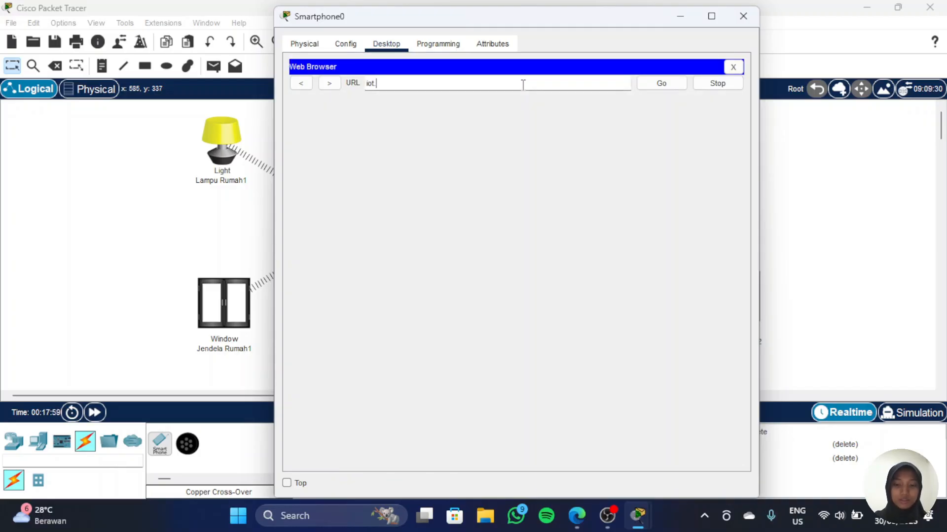
{"action": "type", "text": "net"}
{"action": "key", "text": "Return"}
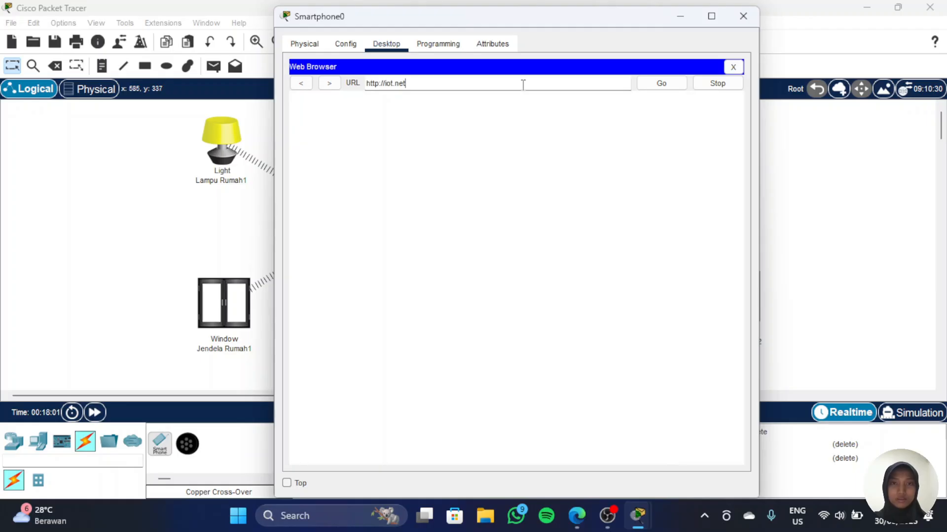
Step: Try to sign in to the registration server with username iot and the account password
{"action": "left_click", "coordinate": [509, 135]}
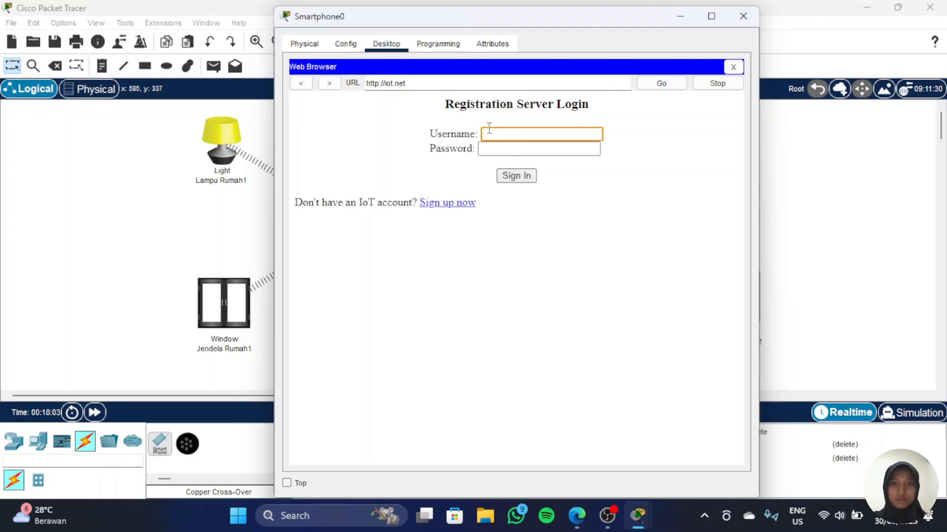
{"action": "left_click_drag", "start_coordinate": [454, 104], "coordinate": [602, 127]}
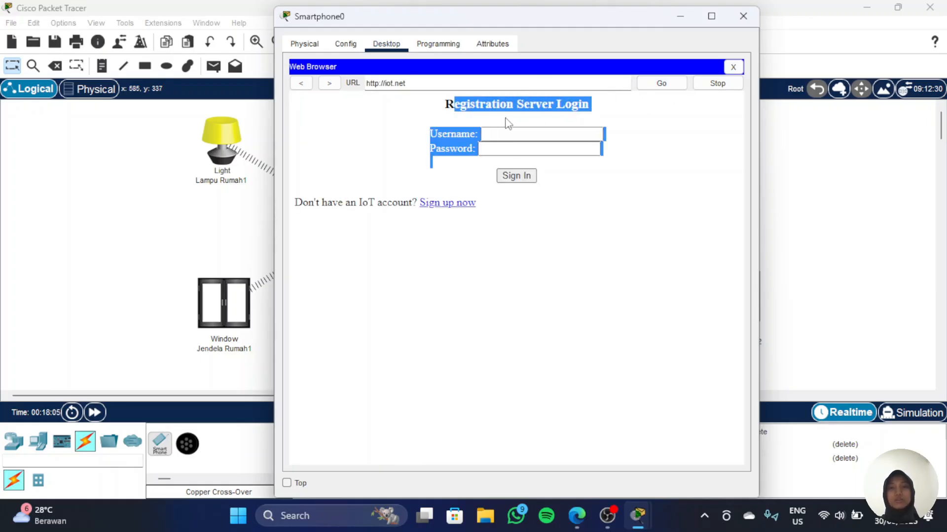
{"action": "left_click", "coordinate": [511, 134]}
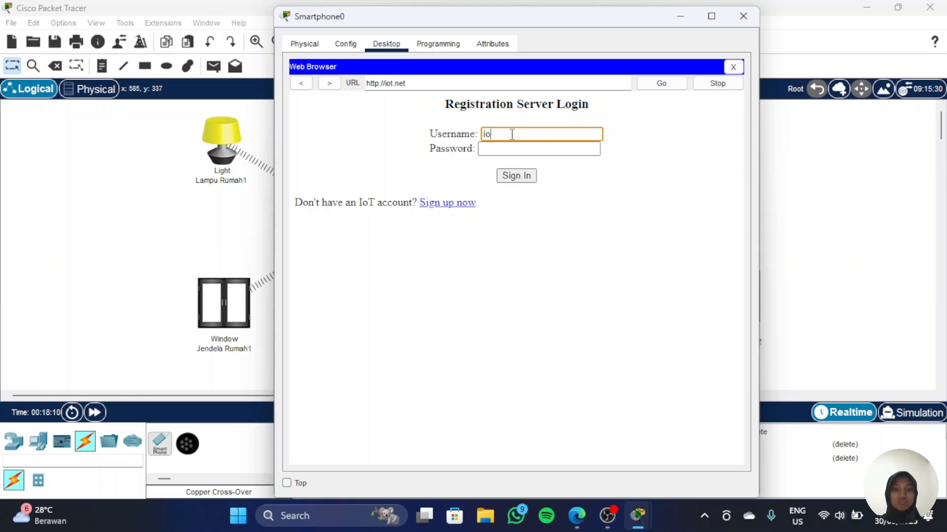
{"action": "type", "text": "iot"}
{"action": "key", "text": "Tab"}
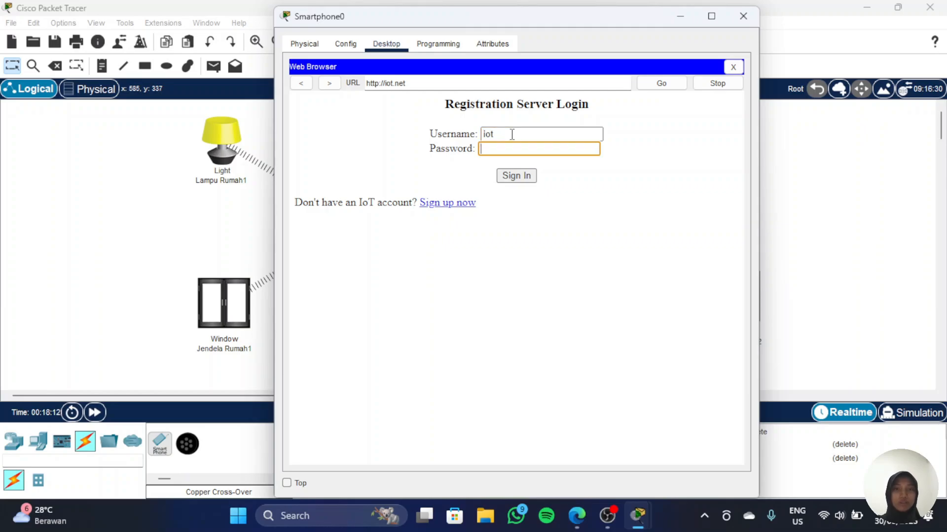
{"action": "left_click", "coordinate": [521, 176]}
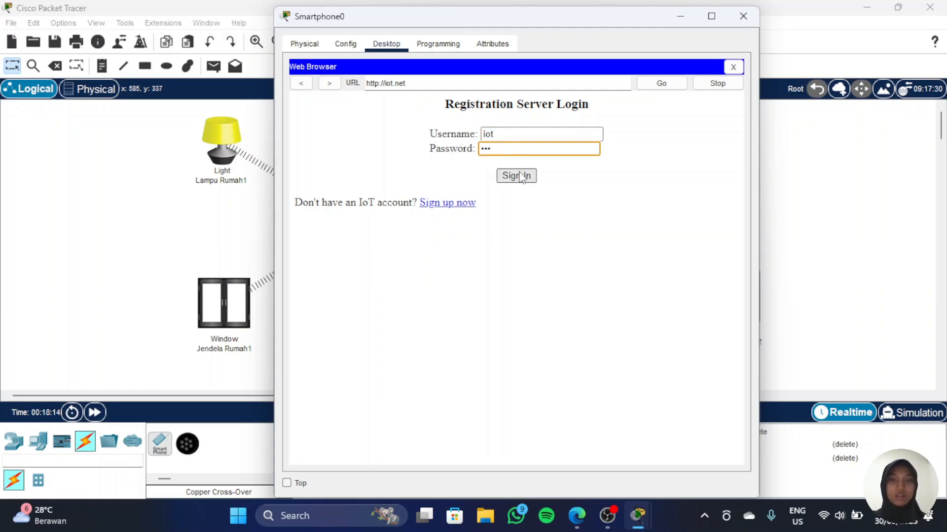
{"action": "left_click", "coordinate": [521, 177]}
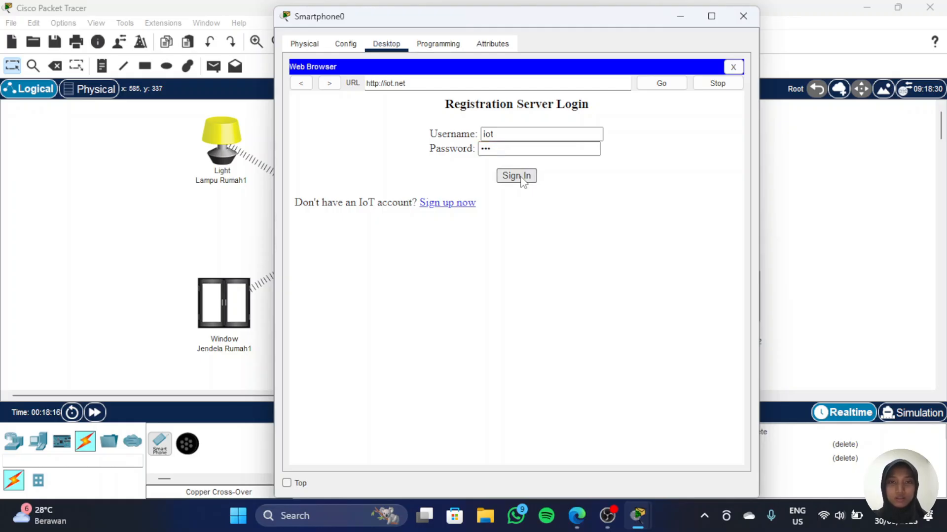
Step: Sign up for a new IoT account with username iot and the account password, then close the smartphone window
{"action": "left_click", "coordinate": [452, 220]}
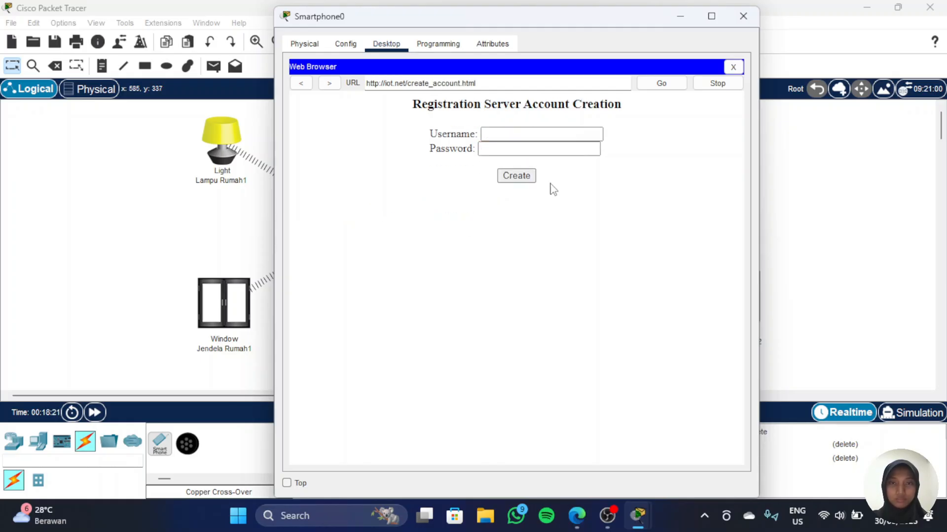
{"action": "left_click", "coordinate": [519, 135]}
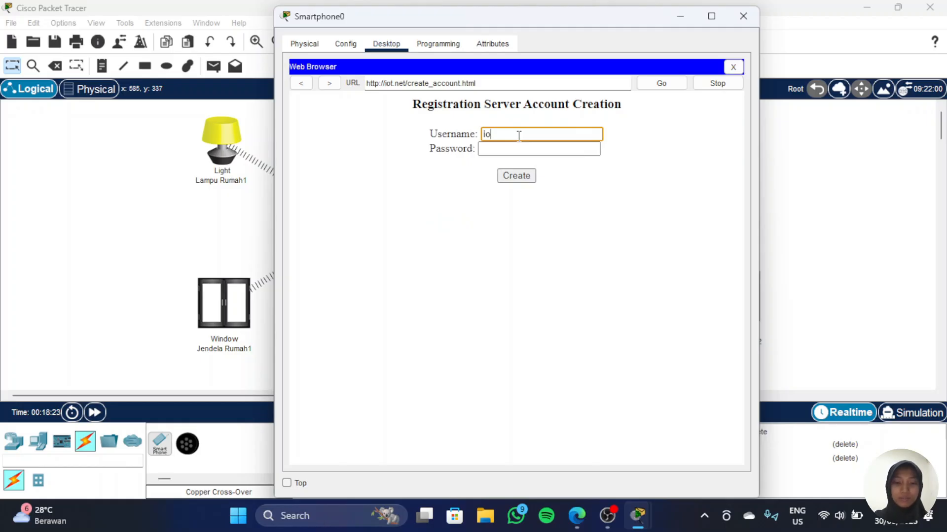
{"action": "key", "text": "Tab"}
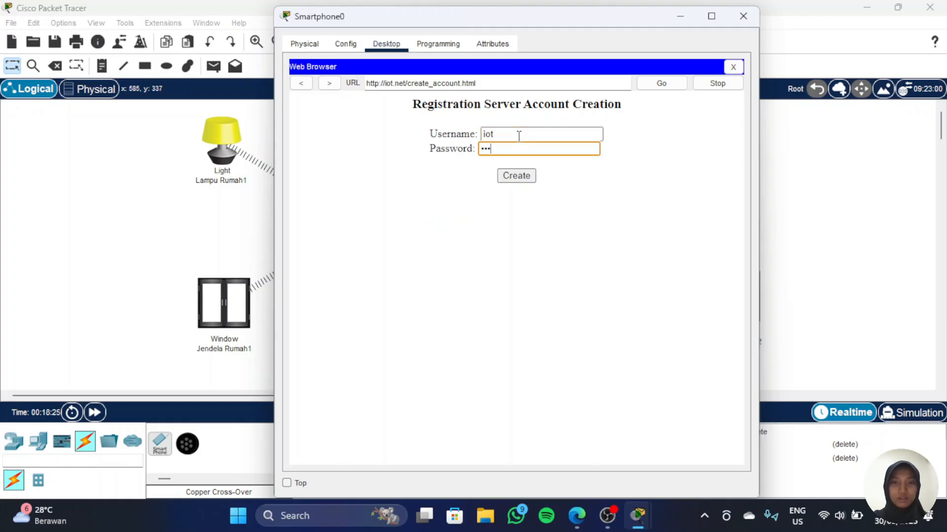
{"action": "type", "text": "iot"}
{"action": "left_click", "coordinate": [516, 176]}
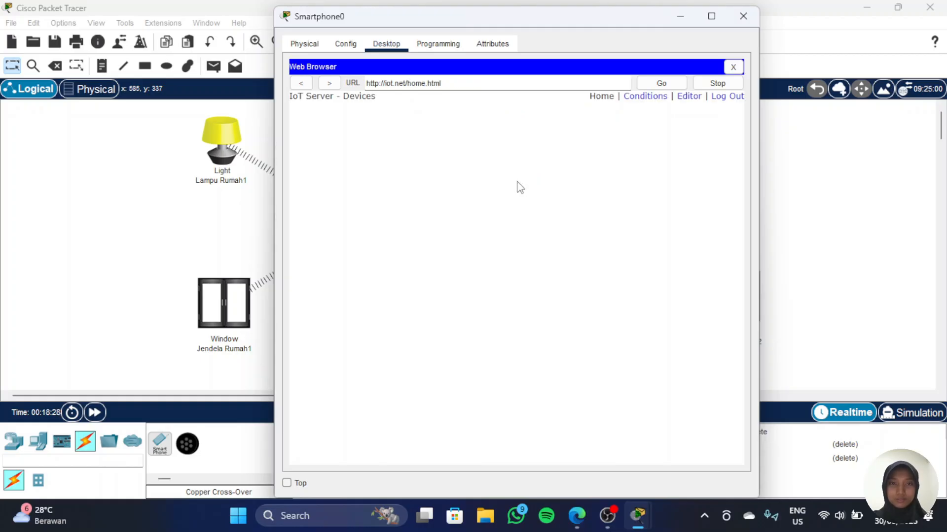
{"action": "left_click", "coordinate": [680, 17]}
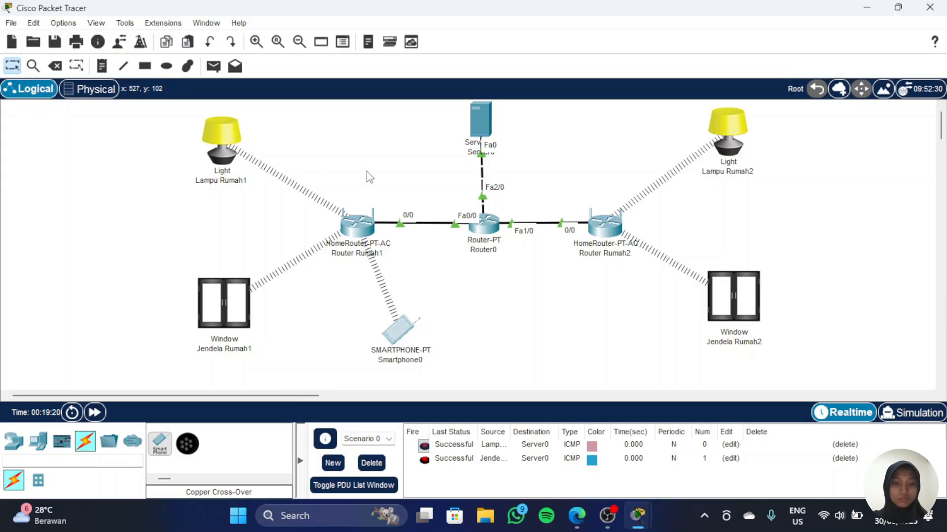
Step: Set Lampu Rumah1's IoT server option to Remote Server
{"action": "left_click", "coordinate": [227, 148]}
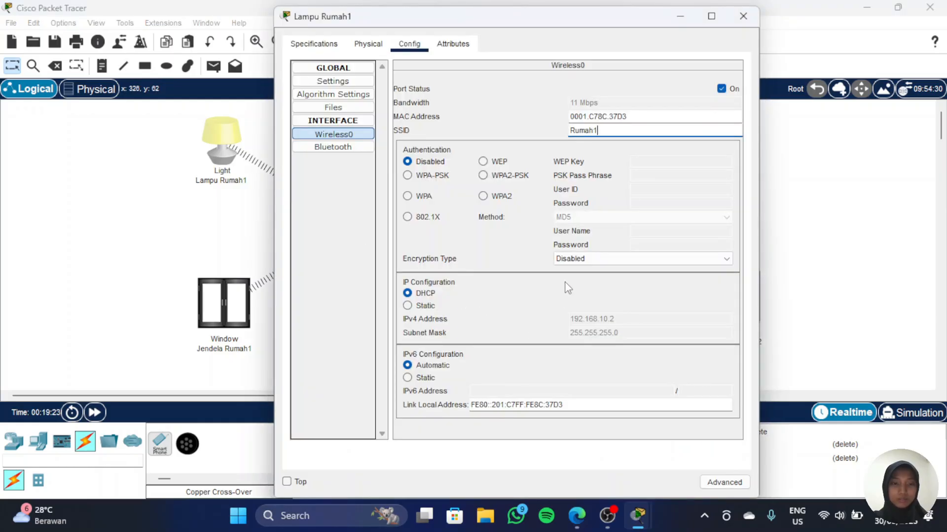
{"action": "left_click", "coordinate": [338, 82]}
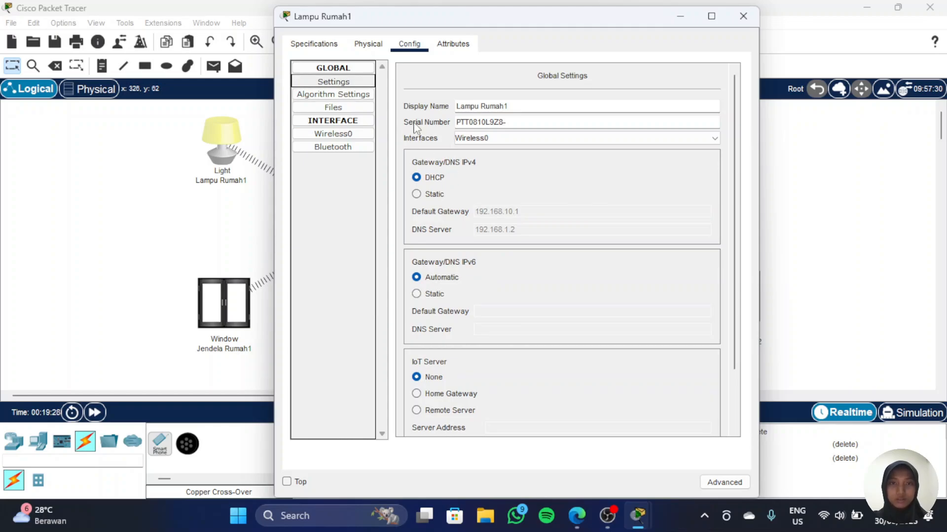
{"action": "scroll", "coordinate": [438, 310], "scroll_direction": "down", "scroll_amount": 2}
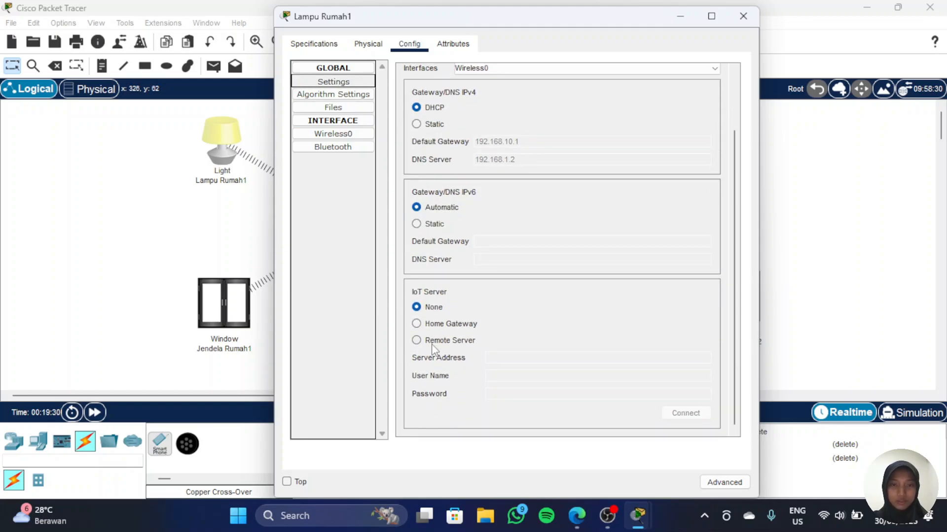
{"action": "left_click", "coordinate": [446, 341]}
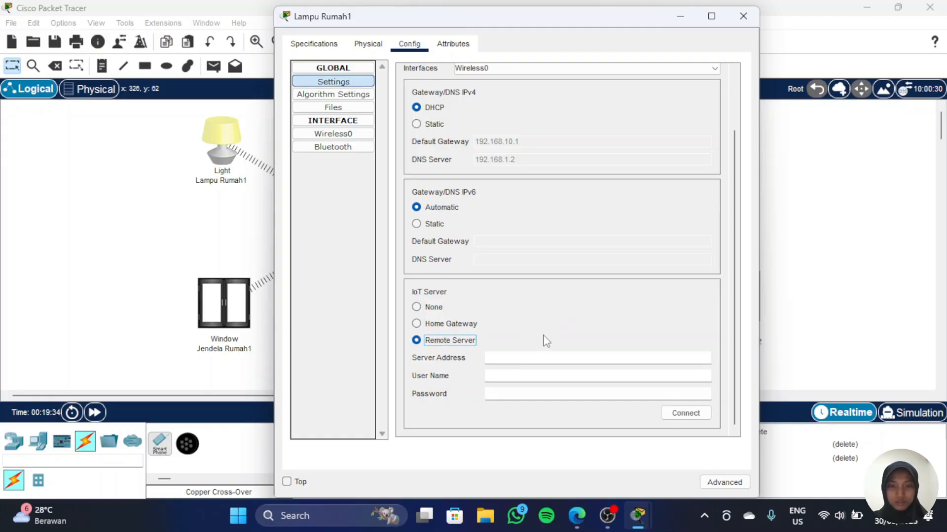
Step: Connect Lampu Rumah1 to the remote server iot.net with username iot and the account password
{"action": "left_click", "coordinate": [520, 359]}
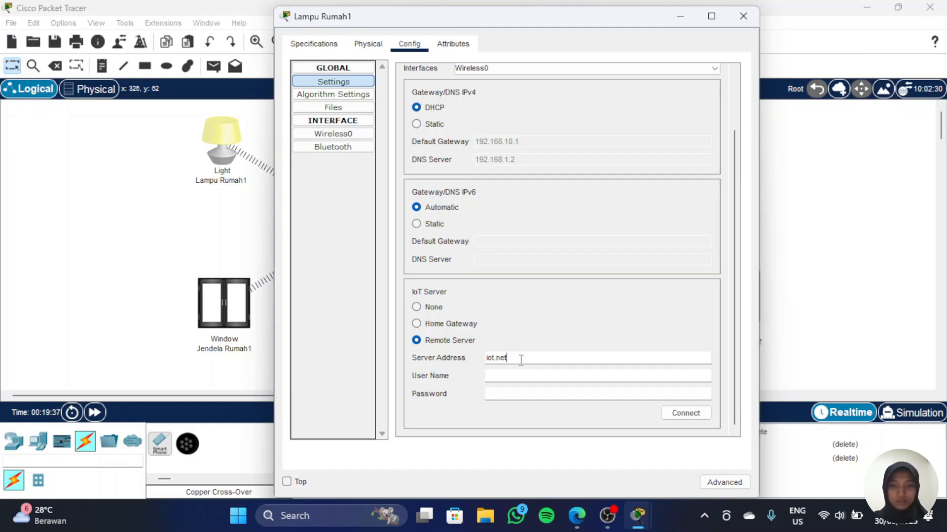
{"action": "key", "text": "Tab"}
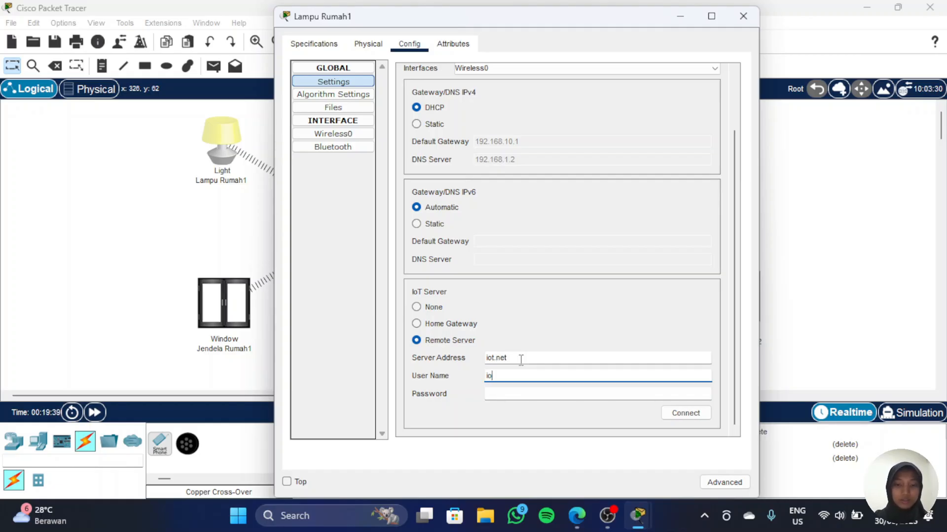
{"action": "key", "text": "Tab"}
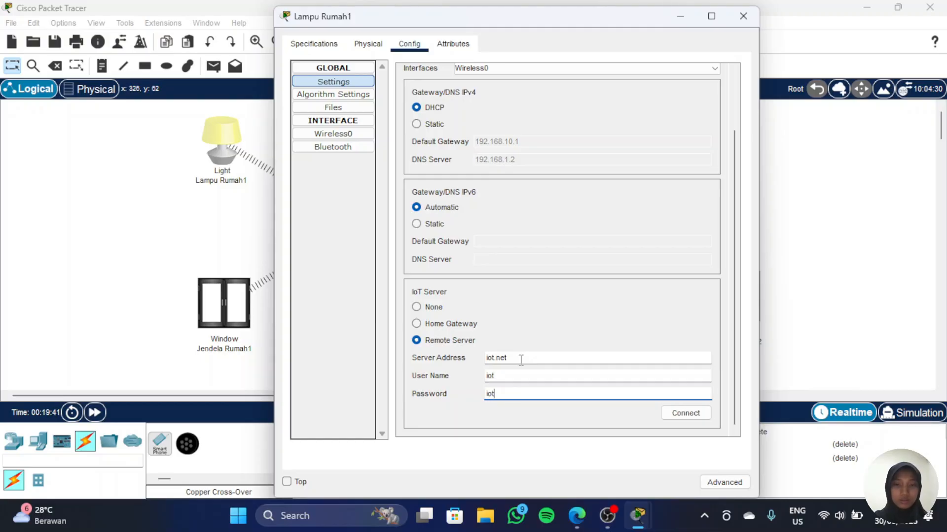
{"action": "left_click", "coordinate": [679, 419]}
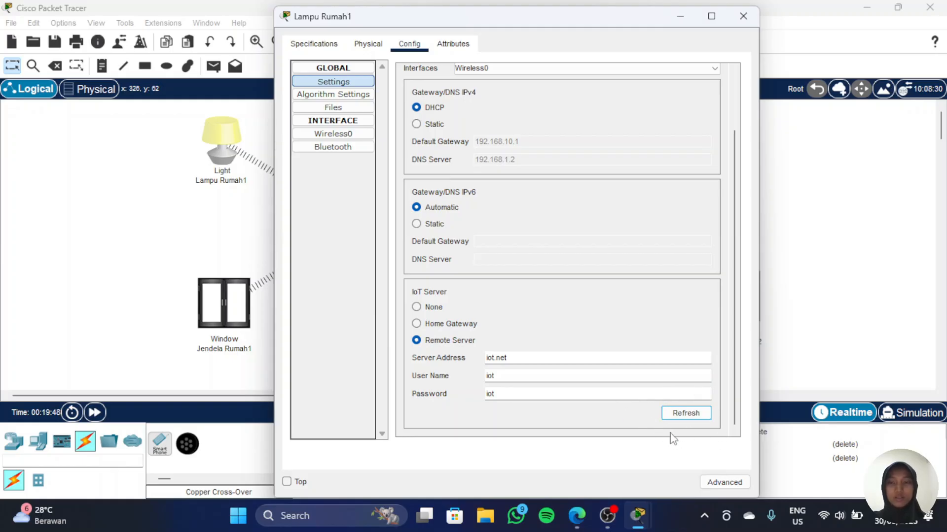
Step: Connect Jendela Rumah1 to the remote IoT server iot.net with username iot and the account password, then close its window
{"action": "left_click", "coordinate": [217, 308]}
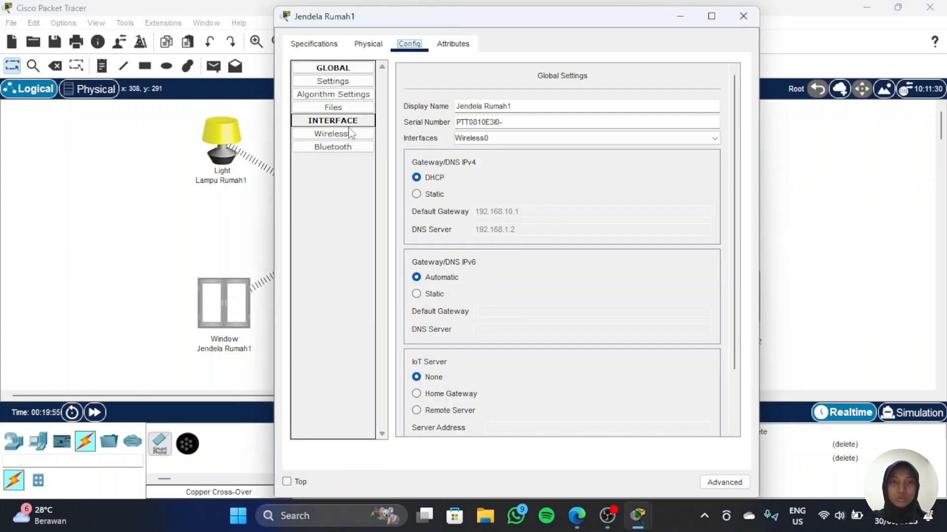
{"action": "left_click", "coordinate": [350, 85]}
{"action": "scroll", "coordinate": [443, 316], "scroll_direction": "down", "scroll_amount": 3}
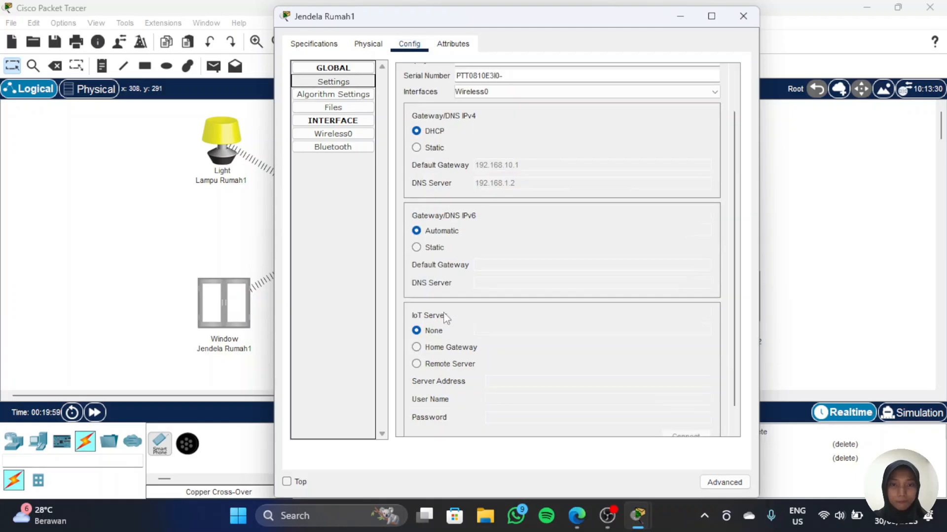
{"action": "left_click", "coordinate": [427, 343]}
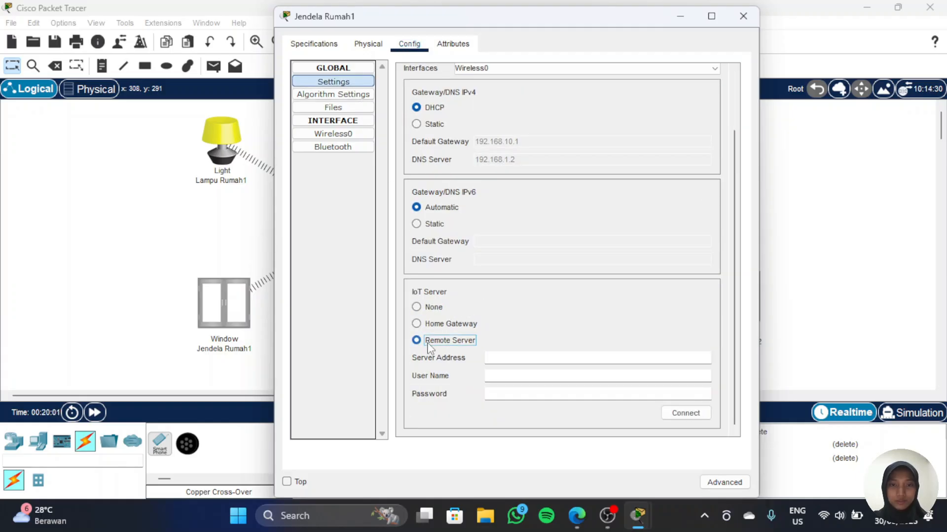
{"action": "left_click", "coordinate": [510, 355]}
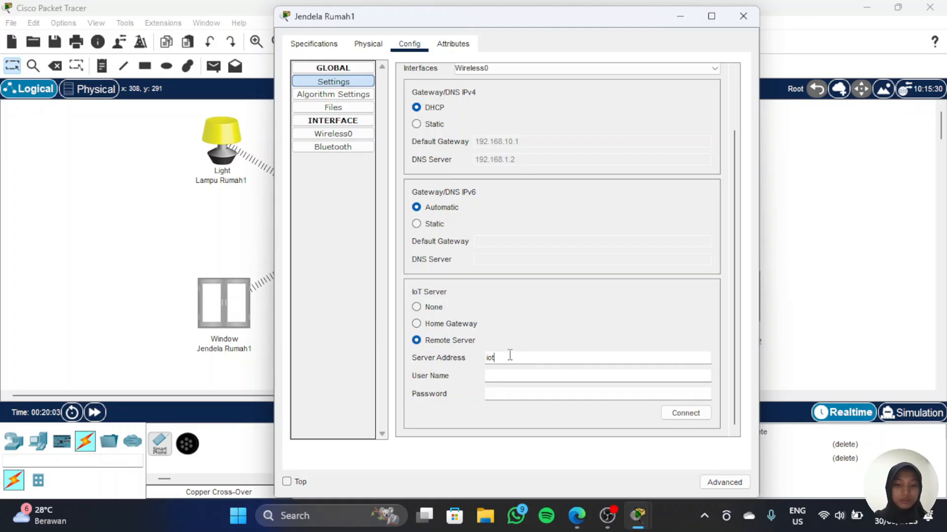
{"action": "key", "text": "Tab"}
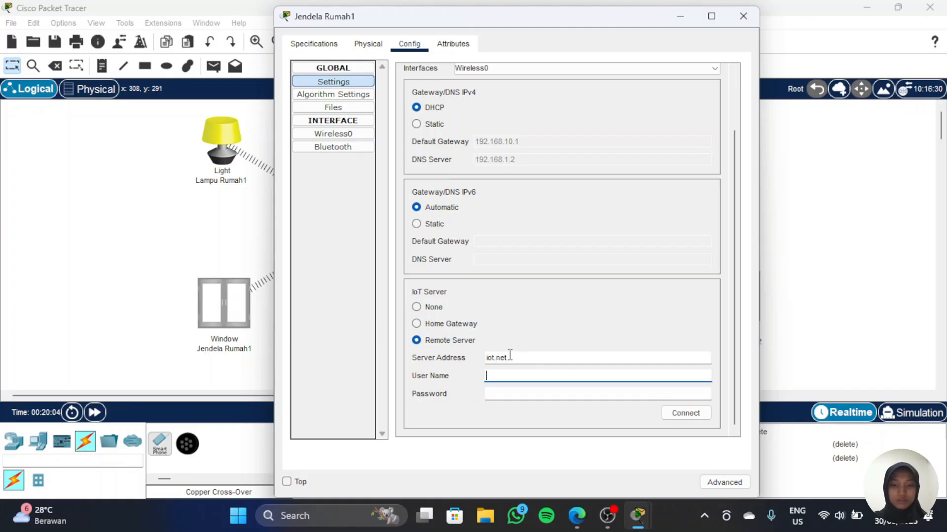
{"action": "type", "text": "iot"}
{"action": "key", "text": "Tab"}
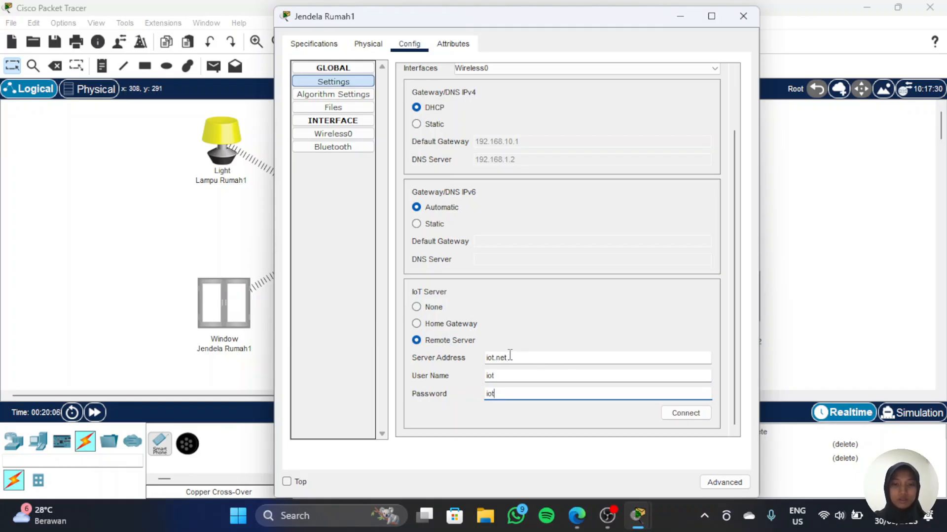
{"action": "left_click", "coordinate": [665, 412]}
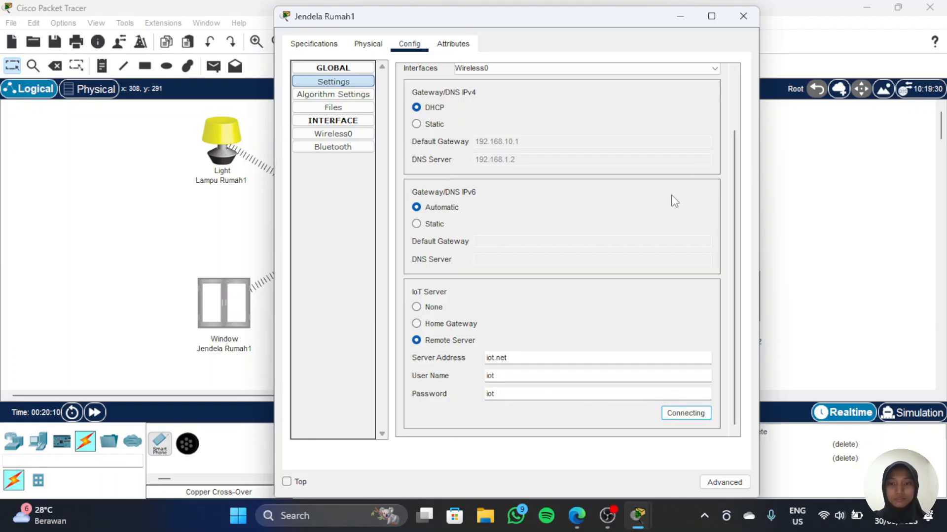
{"action": "left_click", "coordinate": [680, 16]}
Step: Connect Lampu Rumah2 to the remote IoT server iot.net with username iot and the account password, then close its window
{"action": "left_click", "coordinate": [732, 145]}
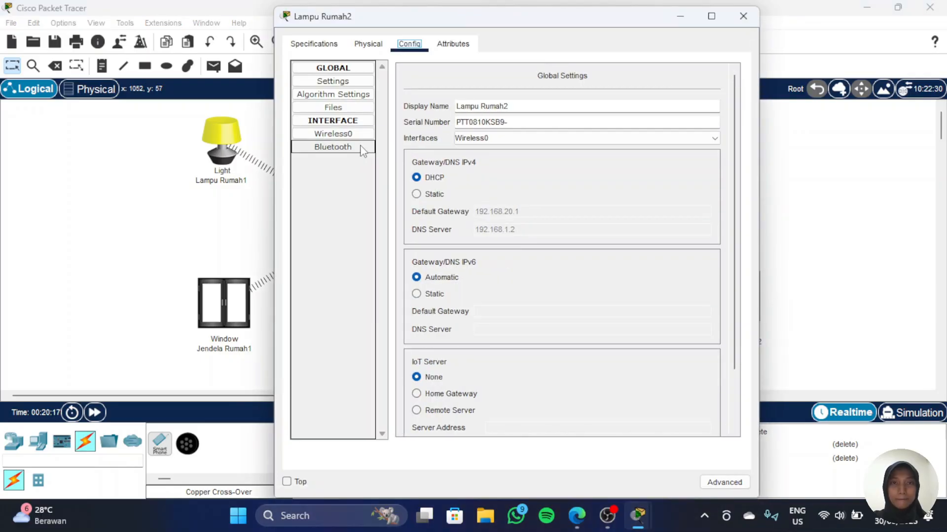
{"action": "left_click", "coordinate": [340, 139]}
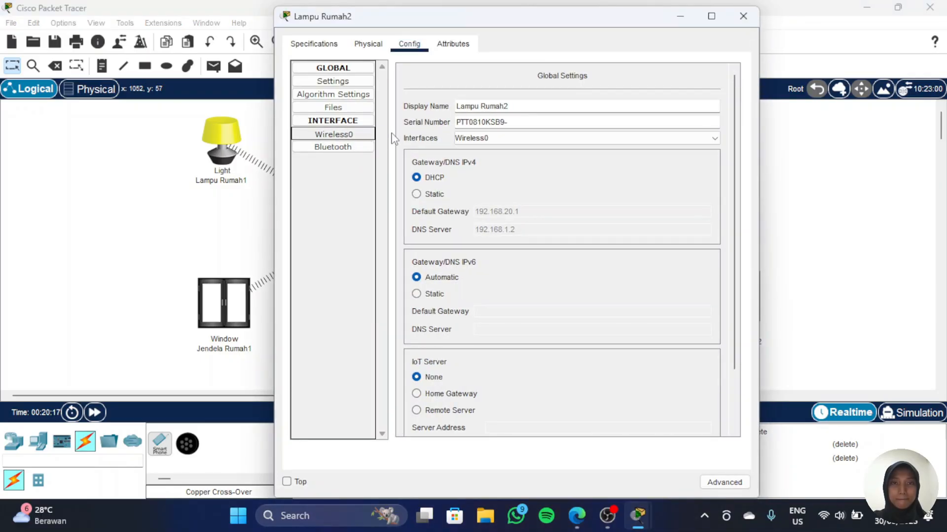
{"action": "left_click", "coordinate": [339, 84]}
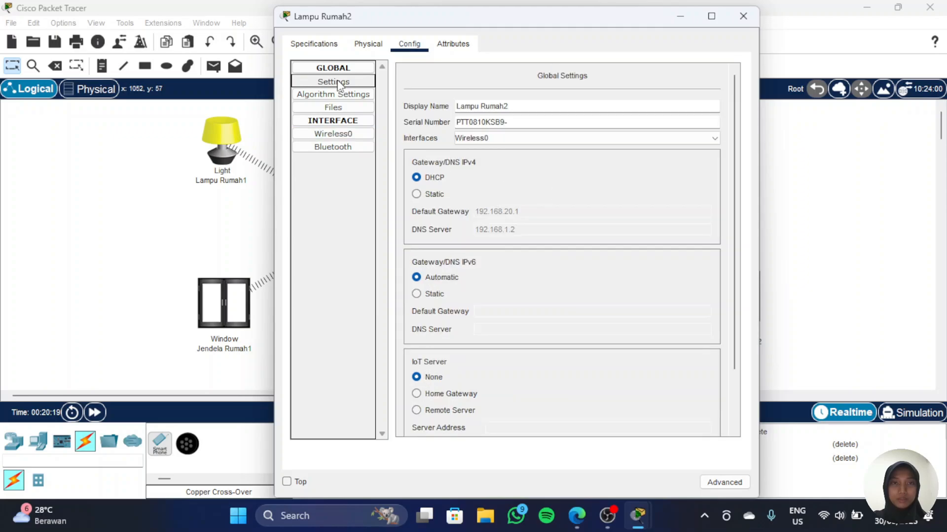
{"action": "scroll", "coordinate": [536, 298], "scroll_direction": "down", "scroll_amount": 3}
{"action": "left_click", "coordinate": [438, 345]}
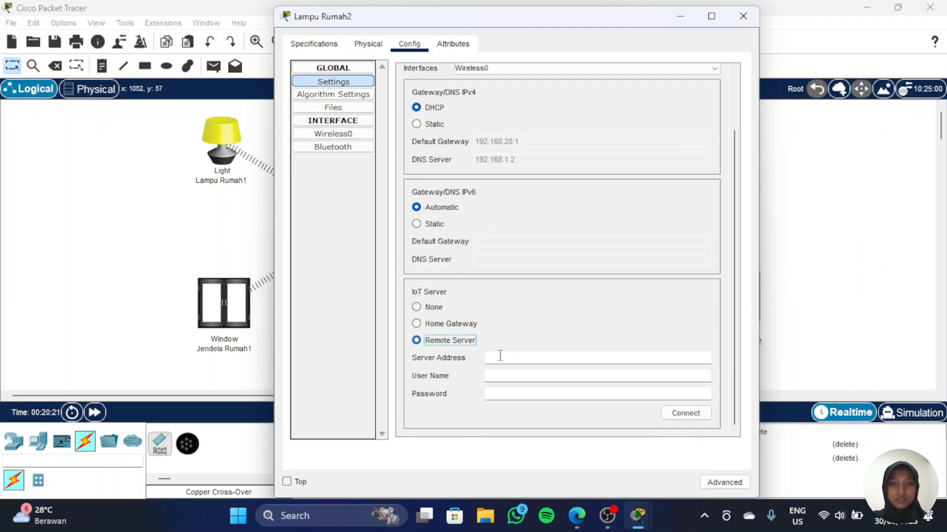
{"action": "left_click", "coordinate": [533, 357]}
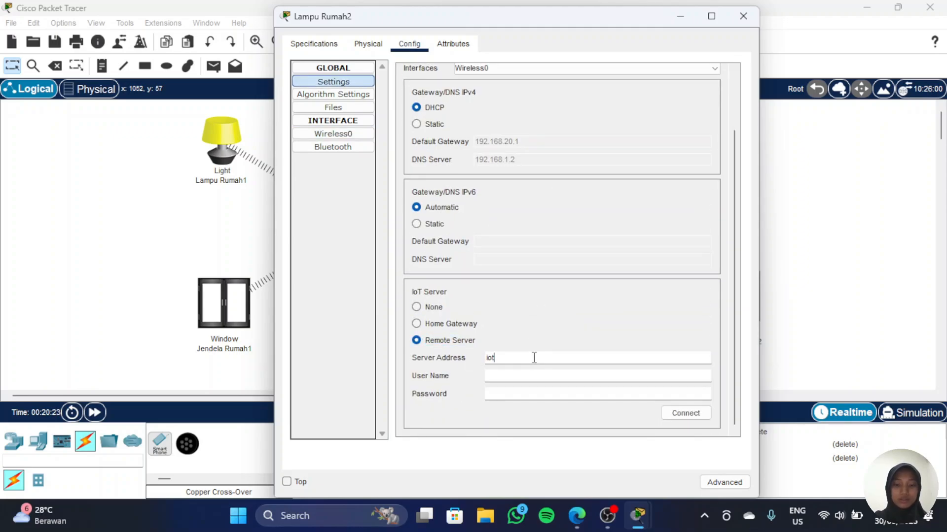
{"action": "key", "text": "Tab"}
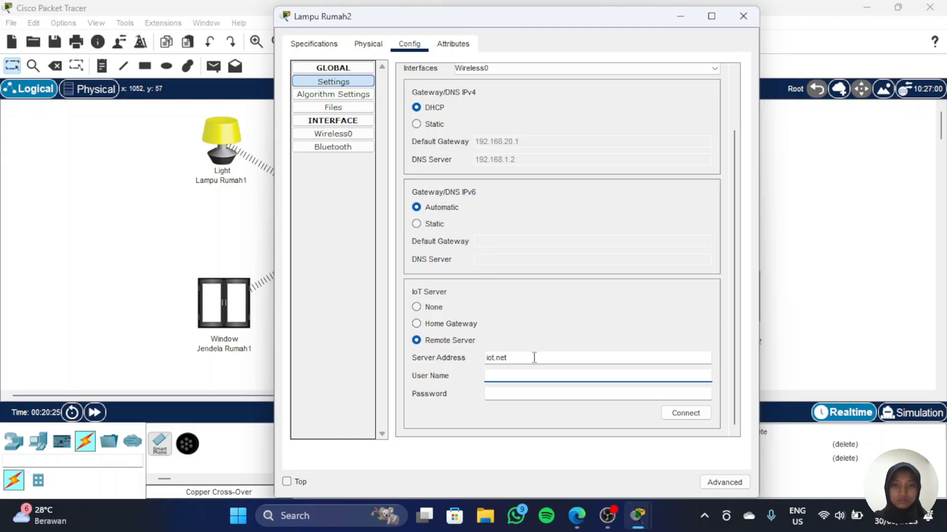
{"action": "key", "text": "Tab"}
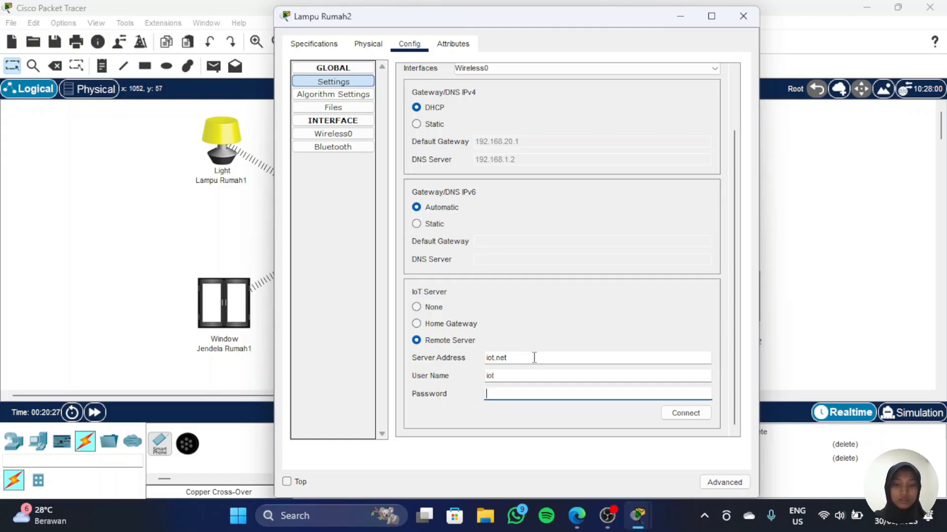
{"action": "left_click", "coordinate": [674, 419]}
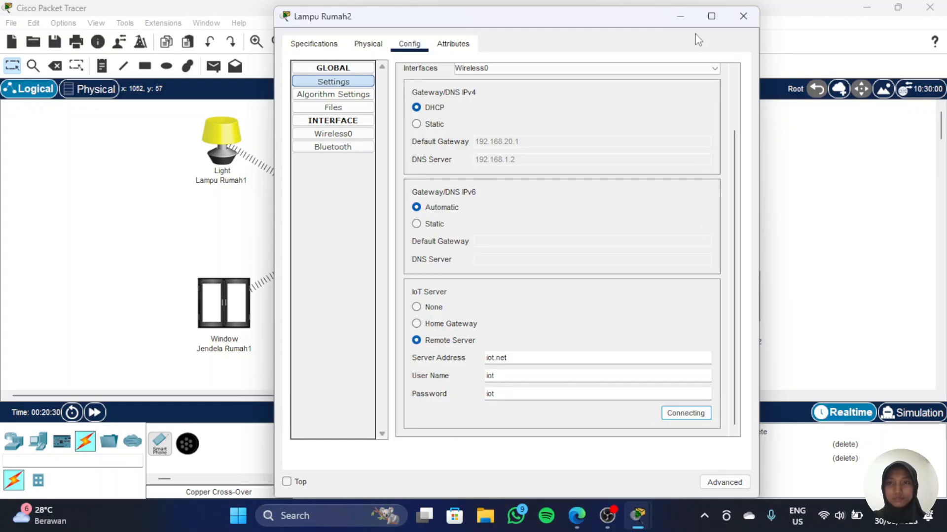
{"action": "left_click", "coordinate": [839, 147]}
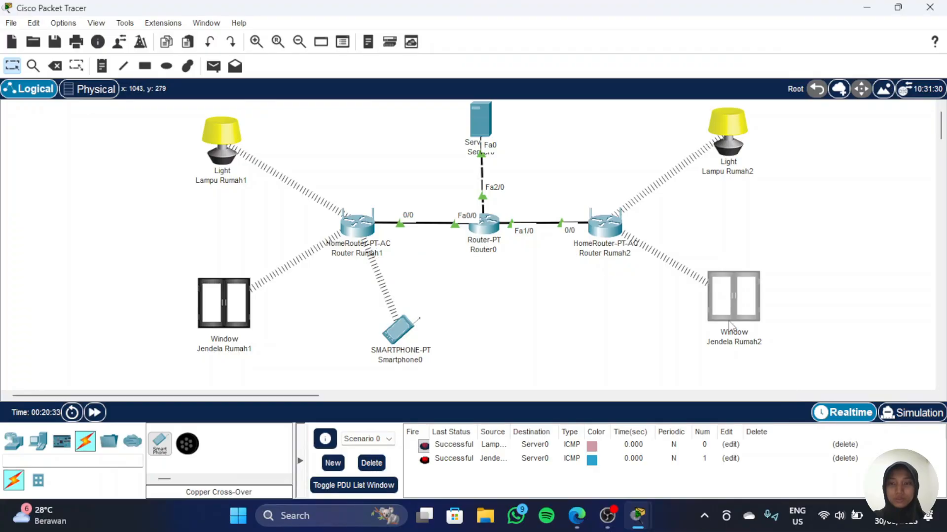
Step: Connect Jendela Rumah2 to the remote IoT server iot.net with username iot and the account password, then close its window
{"action": "left_click", "coordinate": [744, 277]}
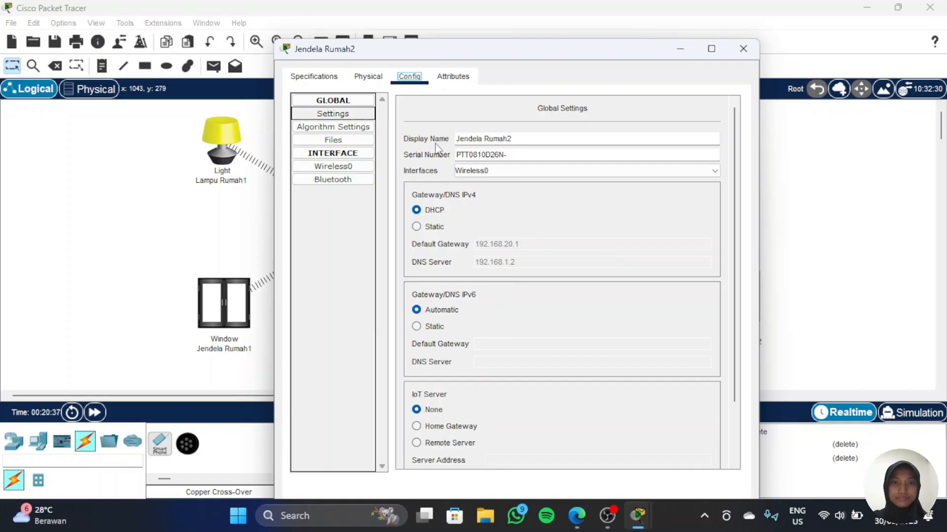
{"action": "scroll", "coordinate": [472, 233], "scroll_direction": "down", "scroll_amount": 3}
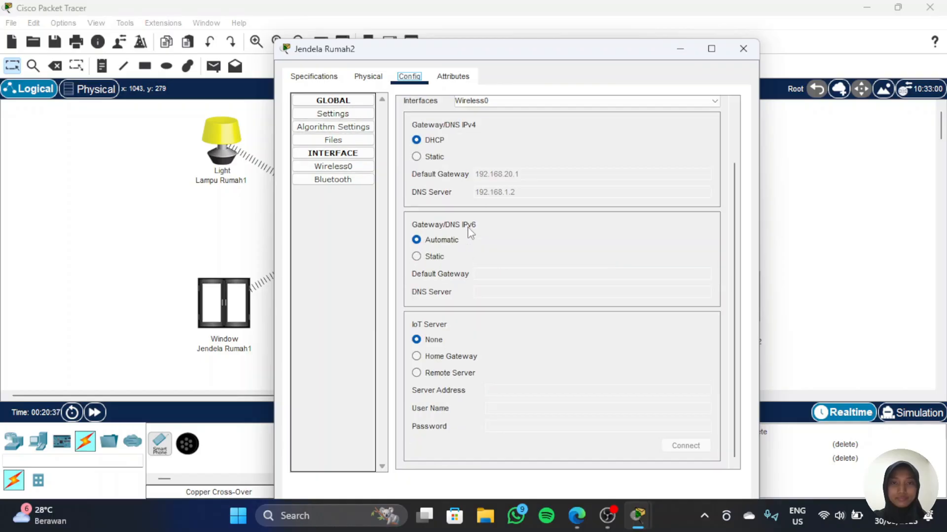
{"action": "left_click", "coordinate": [437, 375]}
{"action": "left_click", "coordinate": [511, 392]}
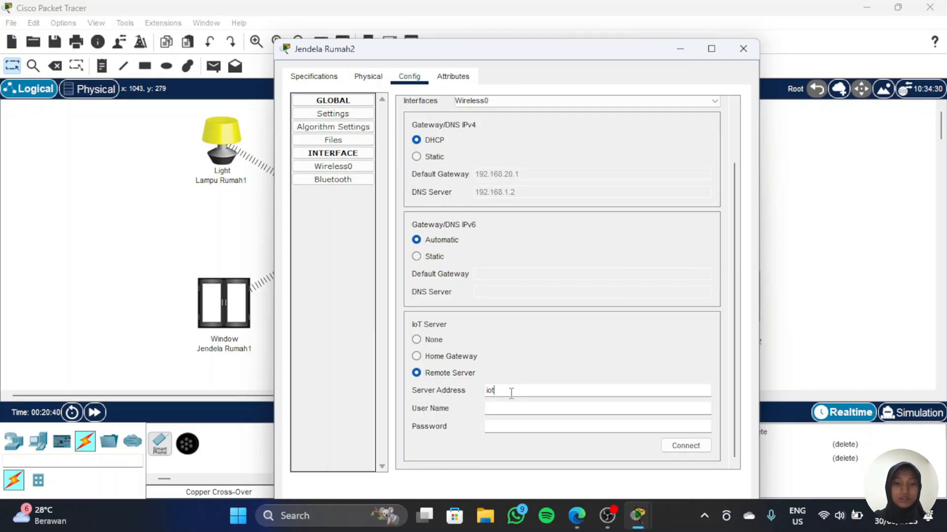
{"action": "type", "text": "iot.net"}
{"action": "key", "text": "Tab"}
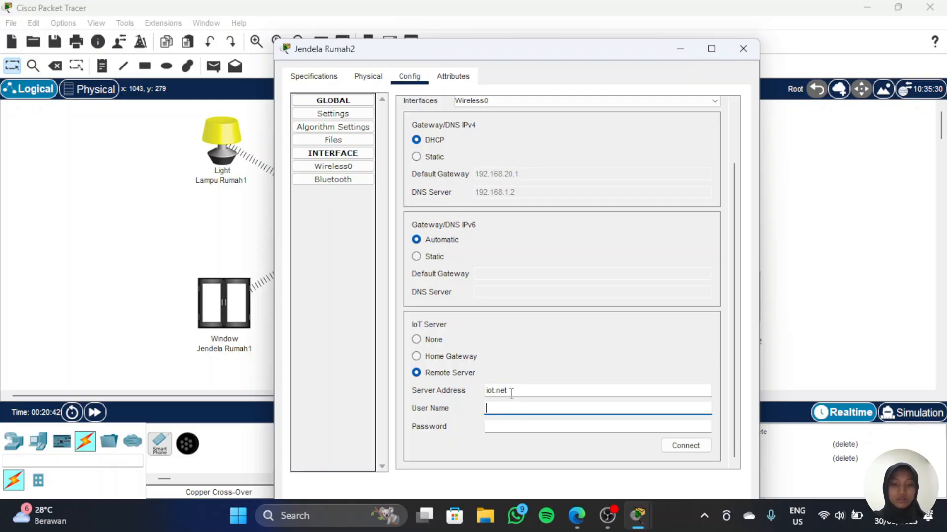
{"action": "type", "text": "iot"}
{"action": "key", "text": "Tab"}
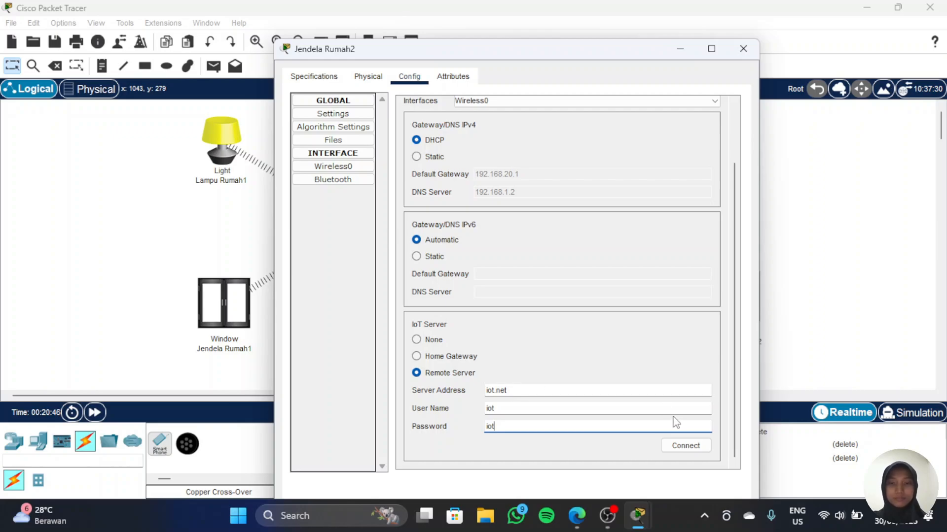
{"action": "type", "text": "iot"}
{"action": "left_click", "coordinate": [686, 445]}
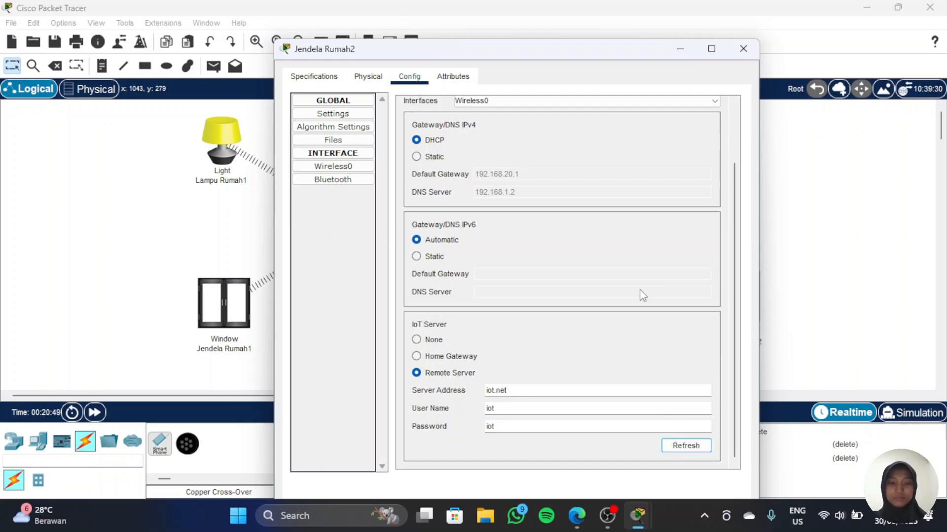
{"action": "left_click", "coordinate": [687, 55]}
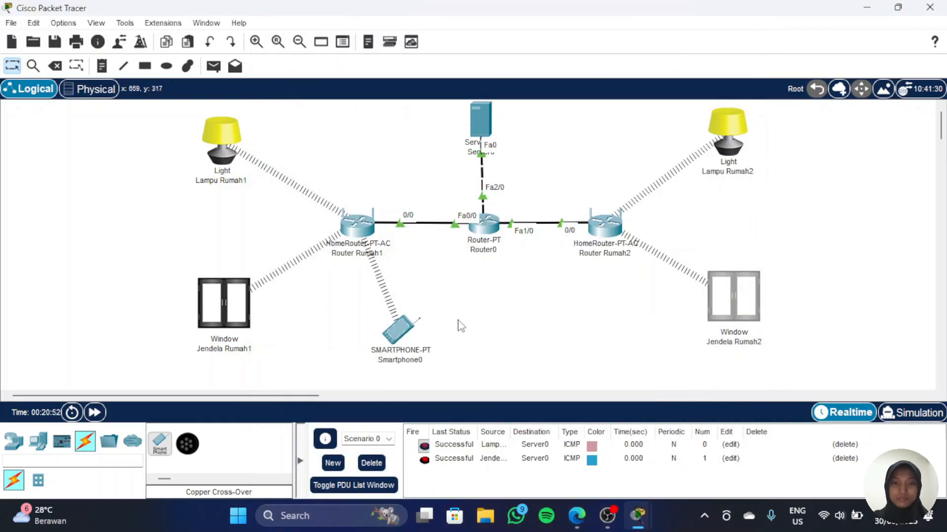
Step: Open Smartphone0's iot.net device page and expand all four registered devices
{"action": "left_click", "coordinate": [404, 335]}
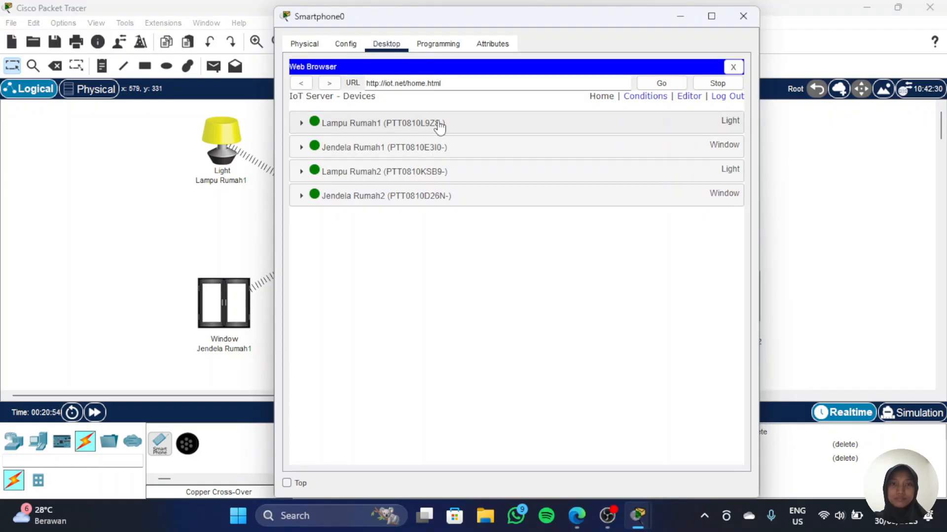
{"action": "left_click", "coordinate": [418, 126]}
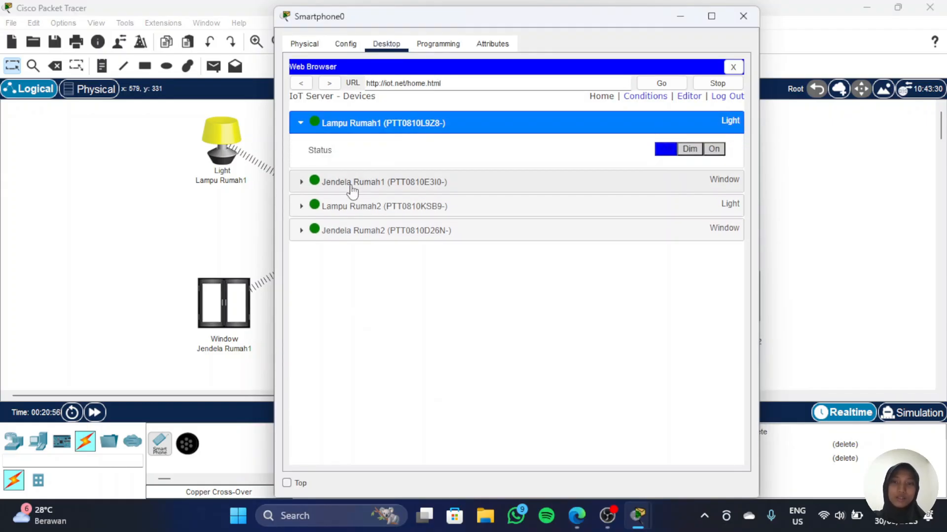
{"action": "left_click", "coordinate": [351, 184]}
{"action": "left_click", "coordinate": [376, 241]}
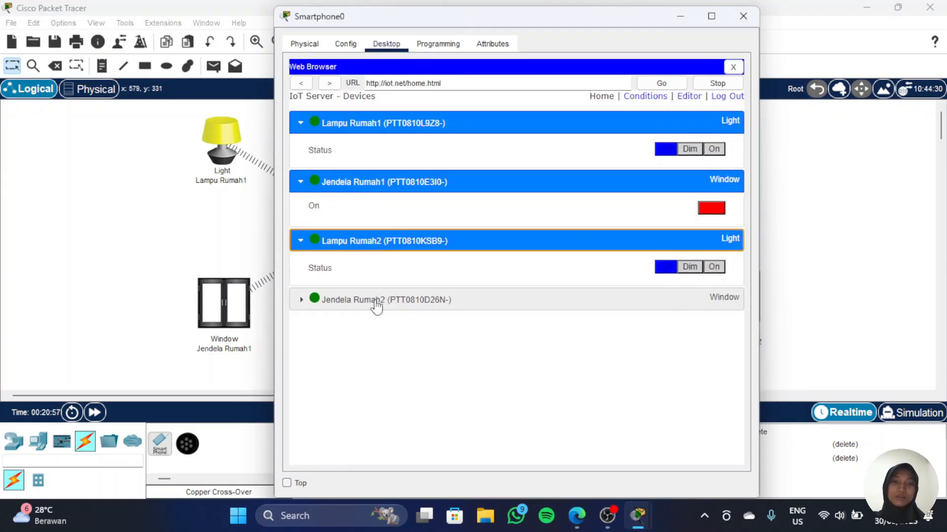
{"action": "left_click", "coordinate": [377, 301]}
Step: Test Lampu Rumah1's Dim, On and Off states and toggle Jendela Rumah1 open and closed from the smartphone
{"action": "left_click", "coordinate": [690, 150]}
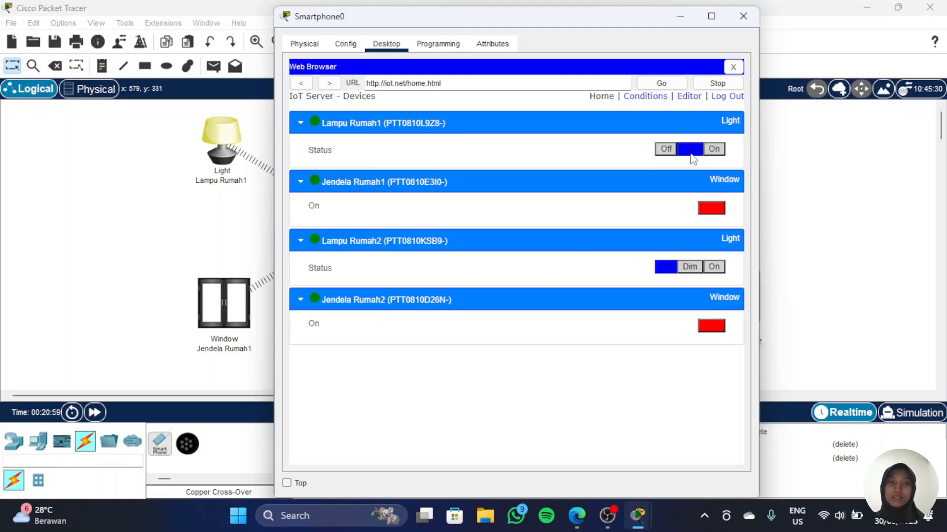
{"action": "left_click", "coordinate": [712, 150]}
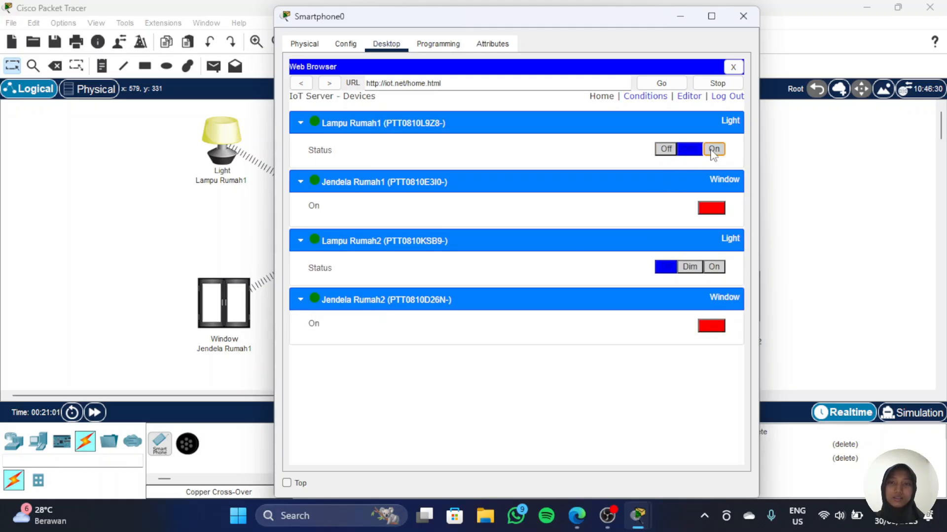
{"action": "left_click", "coordinate": [663, 150]}
{"action": "left_click", "coordinate": [711, 208]}
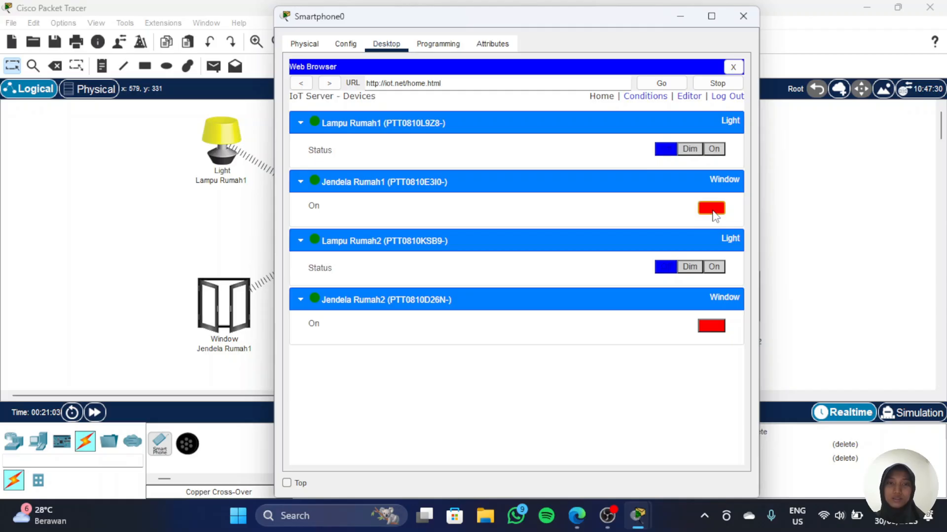
{"action": "left_click", "coordinate": [712, 208]}
{"action": "left_click", "coordinate": [711, 208]}
{"action": "left_click", "coordinate": [712, 208]}
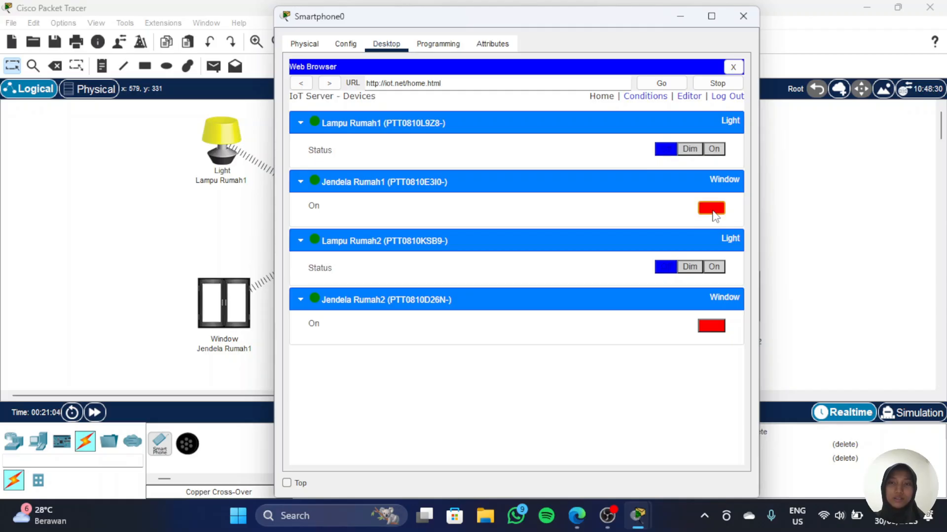
{"action": "left_click_drag", "start_coordinate": [654, 18], "coordinate": [530, 21]}
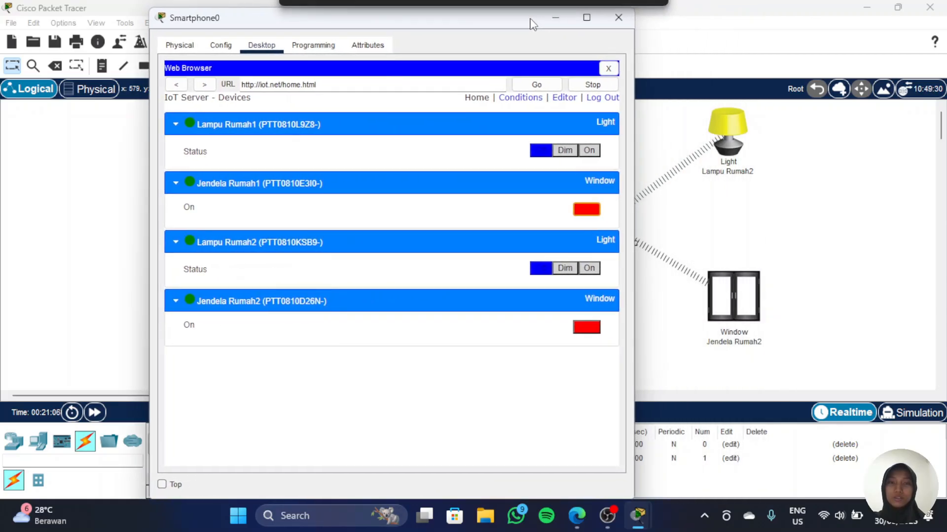
Step: Test Lampu Rumah2 on and off and toggle Jendela Rumah2 open and closed from the smartphone, then minimise its window
{"action": "left_click", "coordinate": [589, 269]}
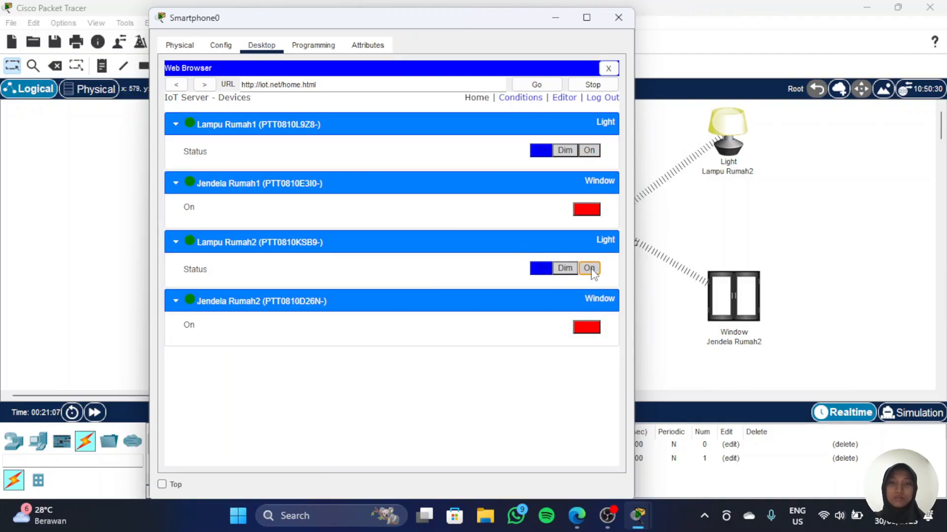
{"action": "left_click", "coordinate": [589, 327]}
{"action": "left_click", "coordinate": [541, 269]}
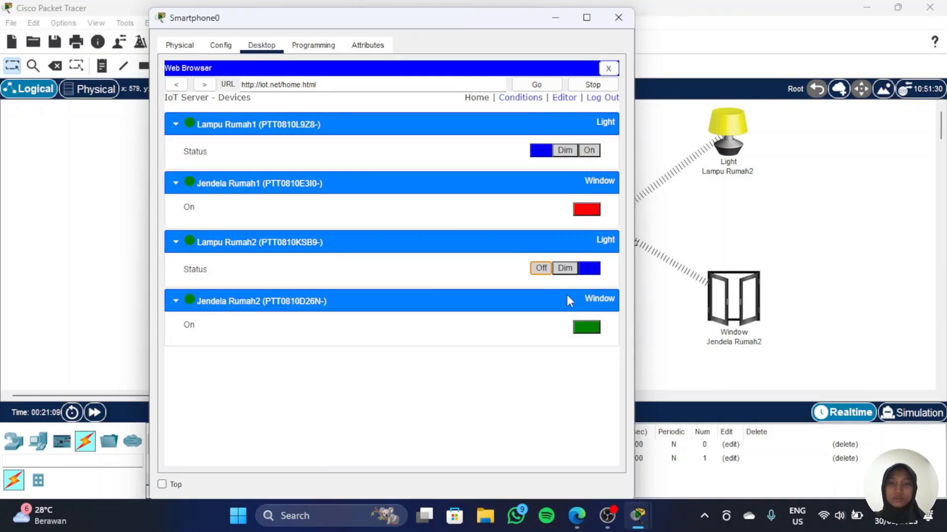
{"action": "left_click", "coordinate": [589, 327]}
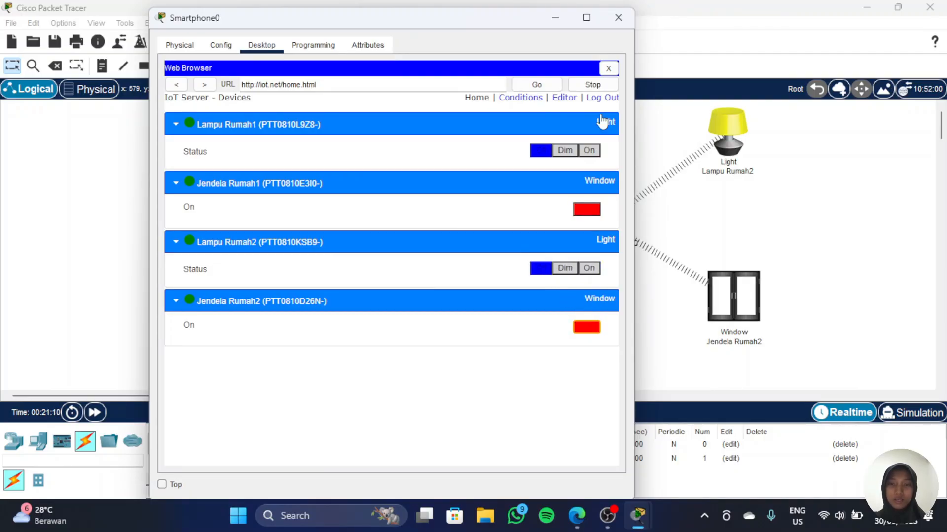
{"action": "left_click", "coordinate": [553, 19]}
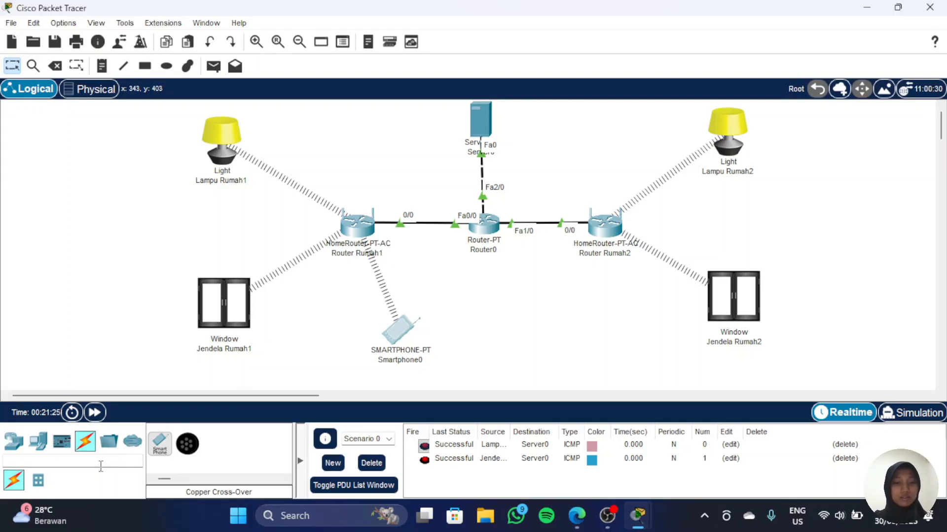
Step: Search the device list for a central office server and place it below Router0
{"action": "left_click", "coordinate": [101, 466]}
{"action": "type", "text": "cen"}
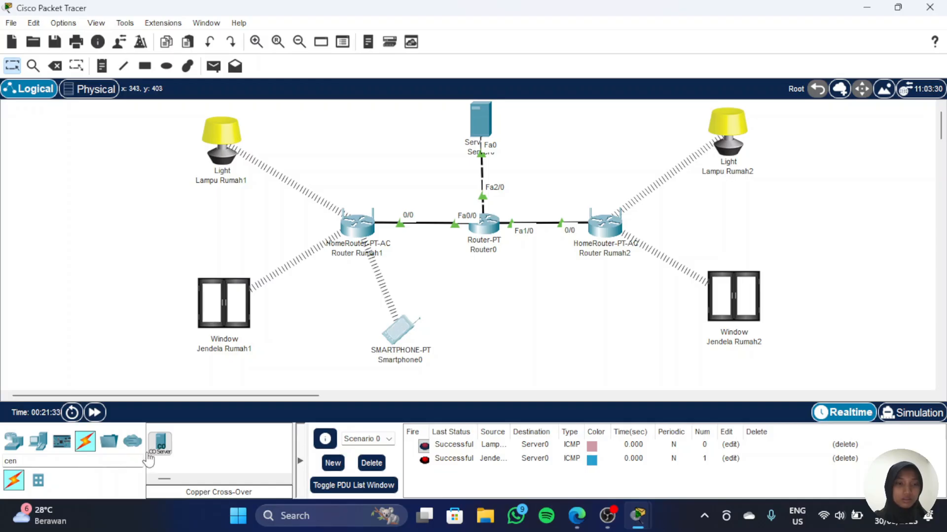
{"action": "left_click_drag", "start_coordinate": [160, 443], "coordinate": [489, 298]}
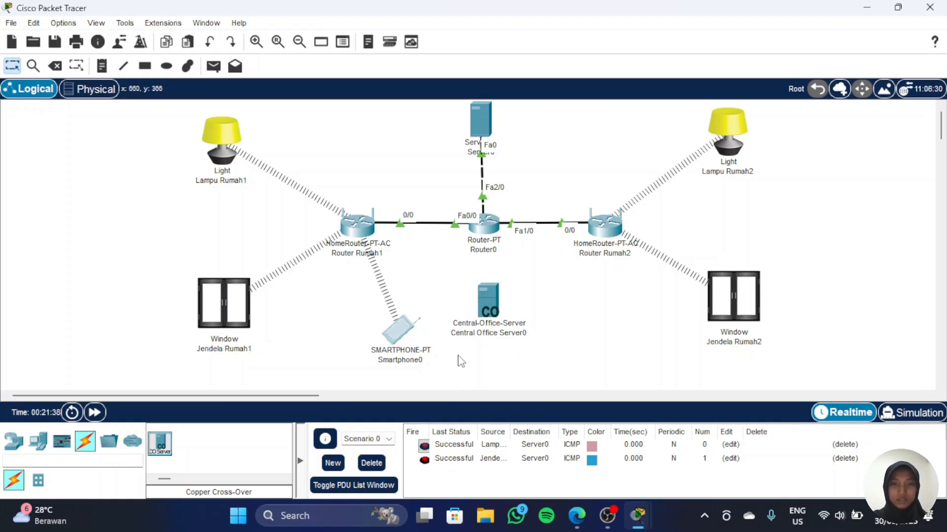
{"action": "left_click_drag", "start_coordinate": [483, 311], "coordinate": [474, 312]}
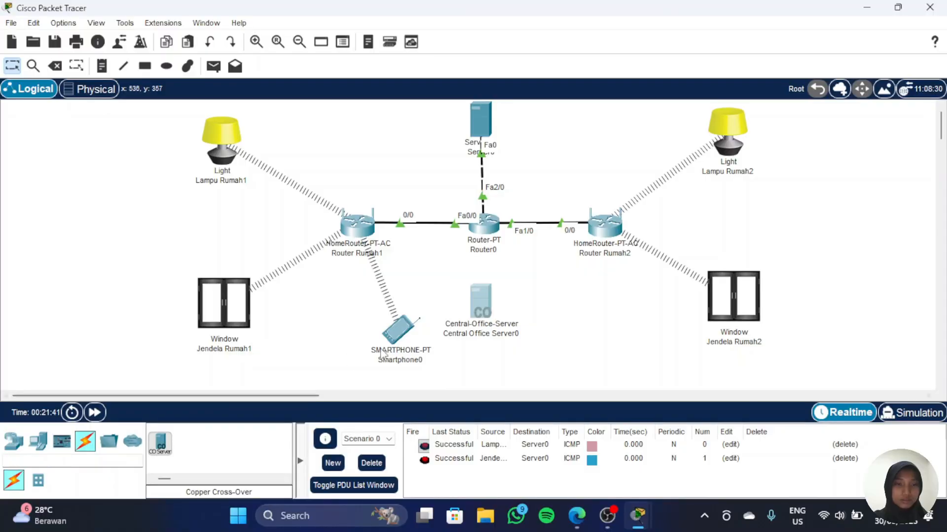
Step: Connect Central Office Server0's Backbone port to Router0's FastEthernet3/0 with a copper cross-over cable
{"action": "left_click", "coordinate": [90, 450]}
{"action": "left_click", "coordinate": [243, 437]}
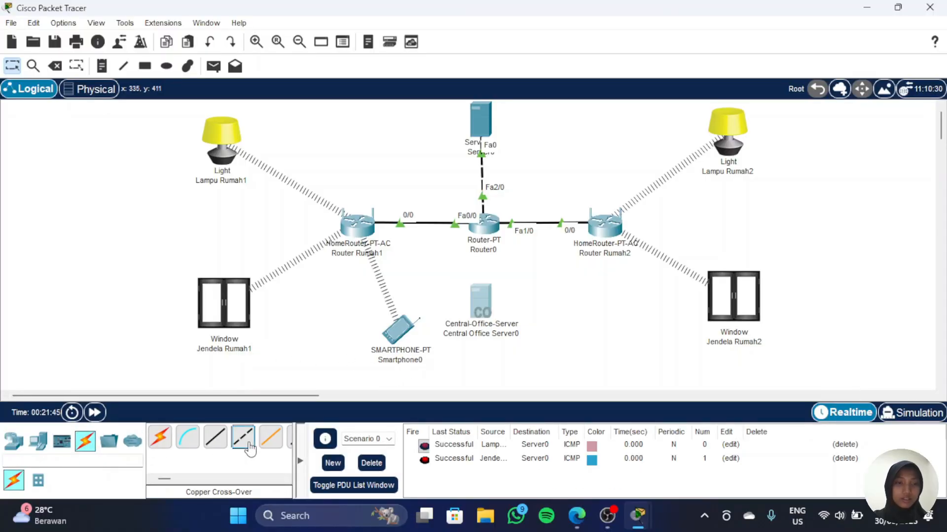
{"action": "left_click", "coordinate": [481, 304]}
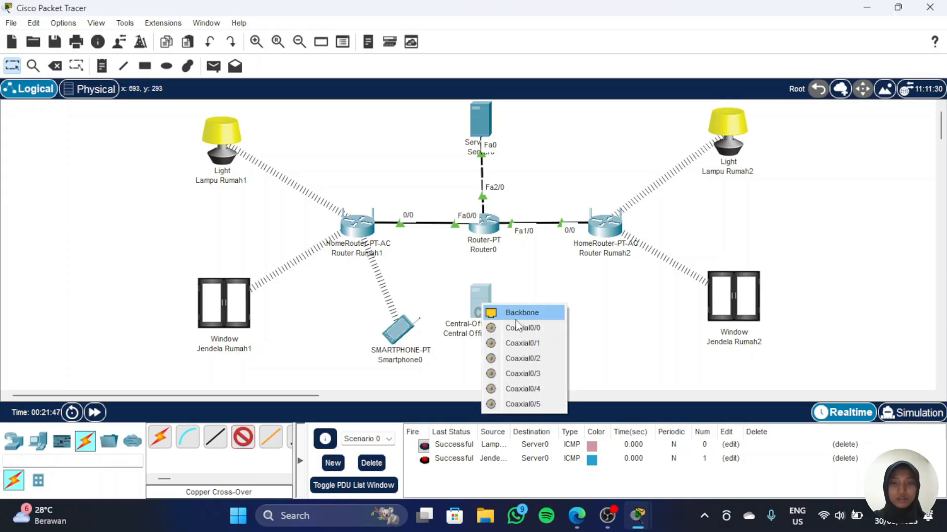
{"action": "left_click", "coordinate": [535, 313]}
{"action": "left_click", "coordinate": [485, 226]}
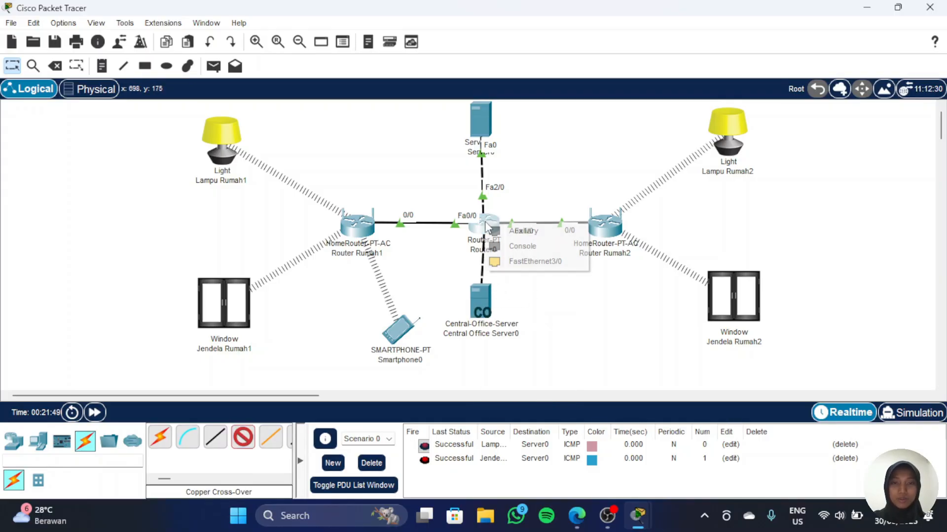
{"action": "left_click", "coordinate": [535, 262]}
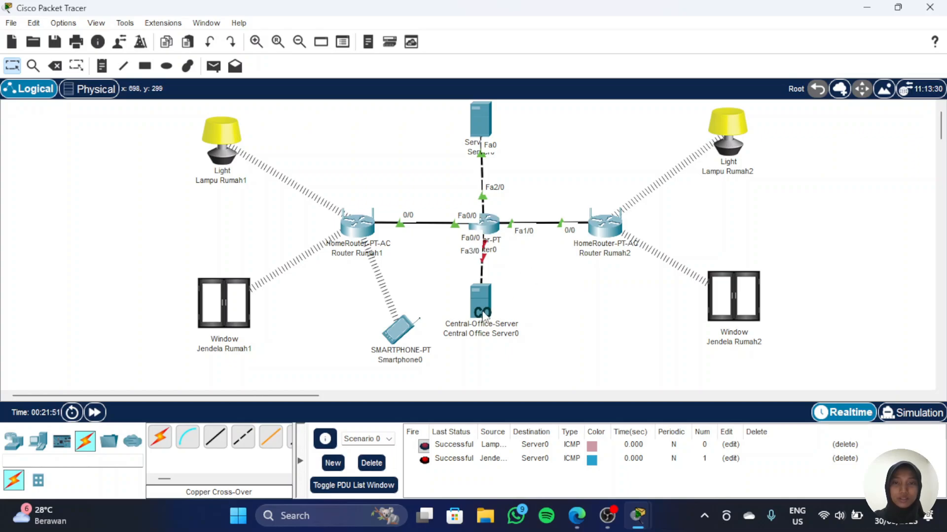
{"action": "left_click_drag", "start_coordinate": [482, 316], "coordinate": [485, 320]}
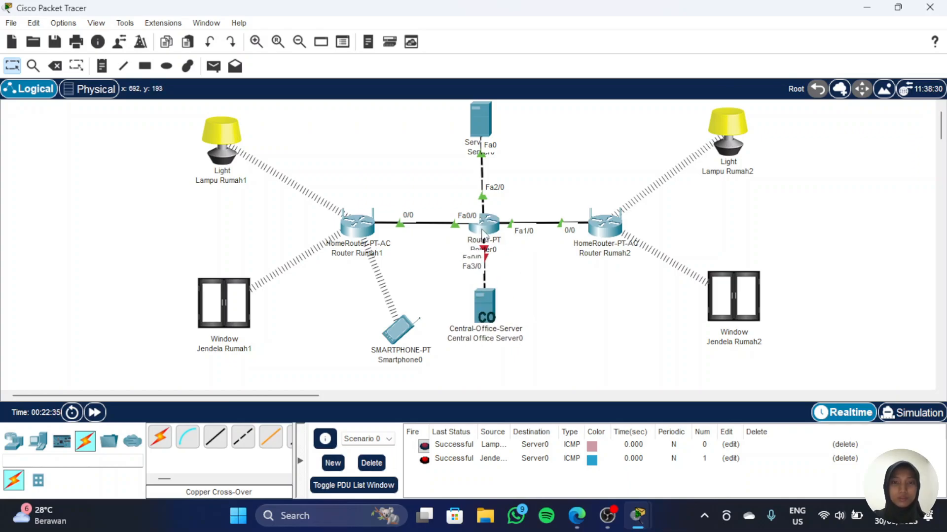
Step: Turn on Router0's FastEthernet3/0 and set its IPv4 address to 192.168.4.1 with mask 255.255.255.0
{"action": "left_click", "coordinate": [484, 224]}
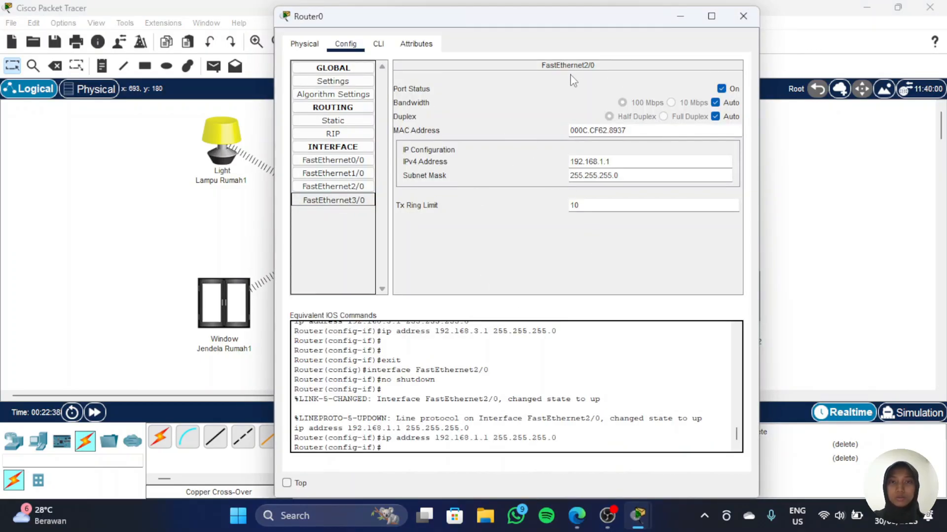
{"action": "left_click", "coordinate": [334, 201]}
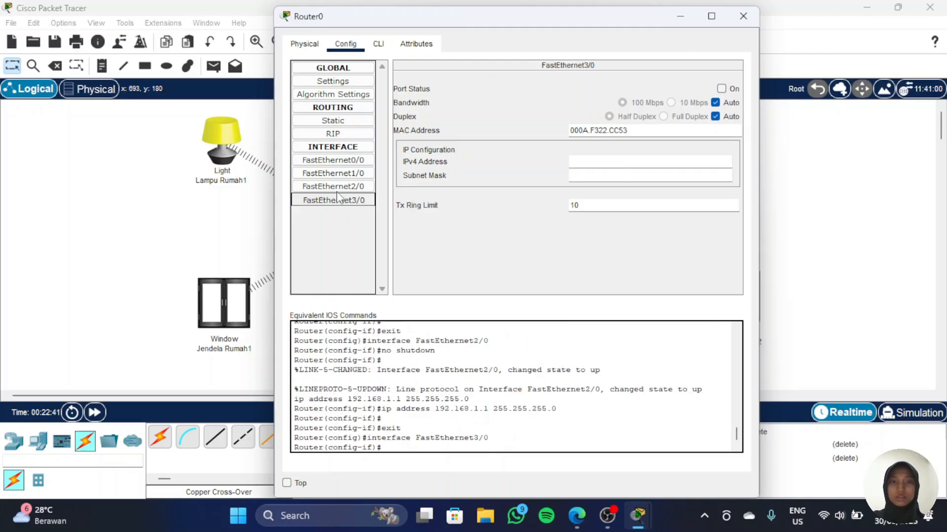
{"action": "left_click", "coordinate": [721, 89]}
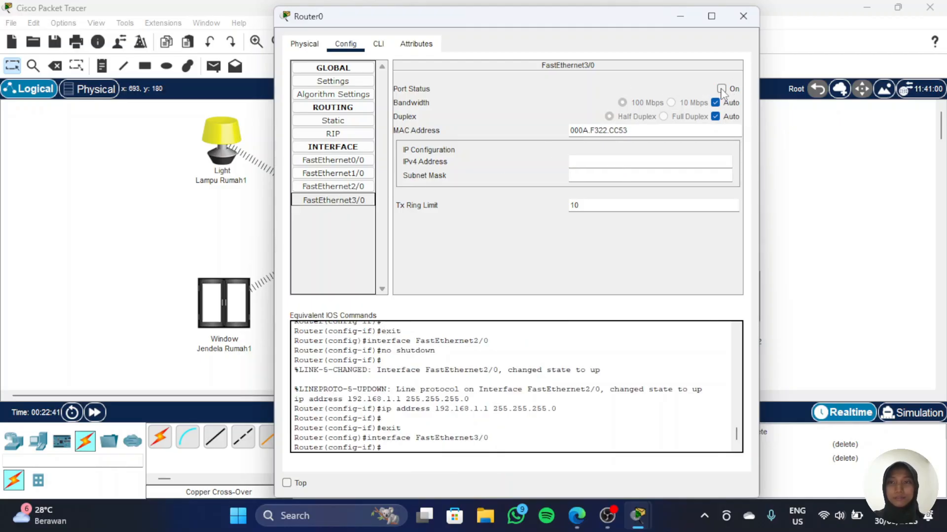
{"action": "left_click", "coordinate": [582, 165]}
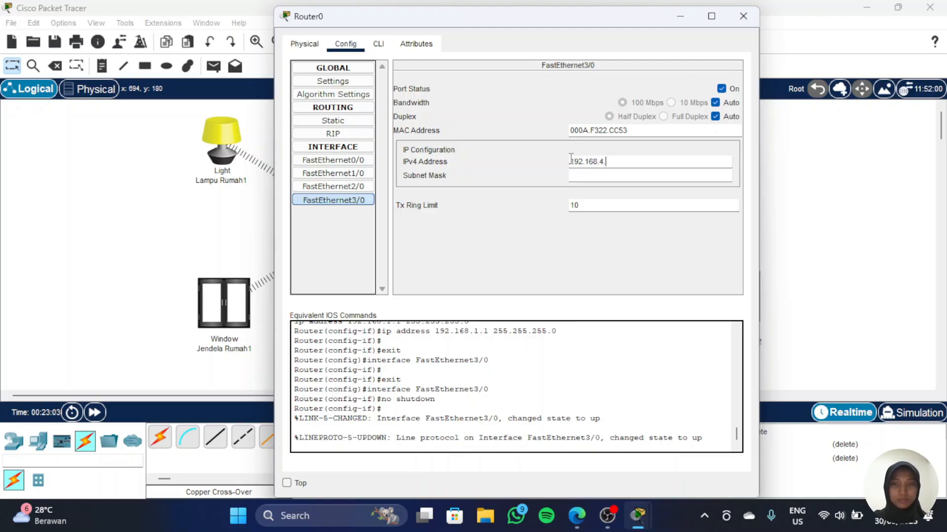
{"action": "key", "text": "Return"}
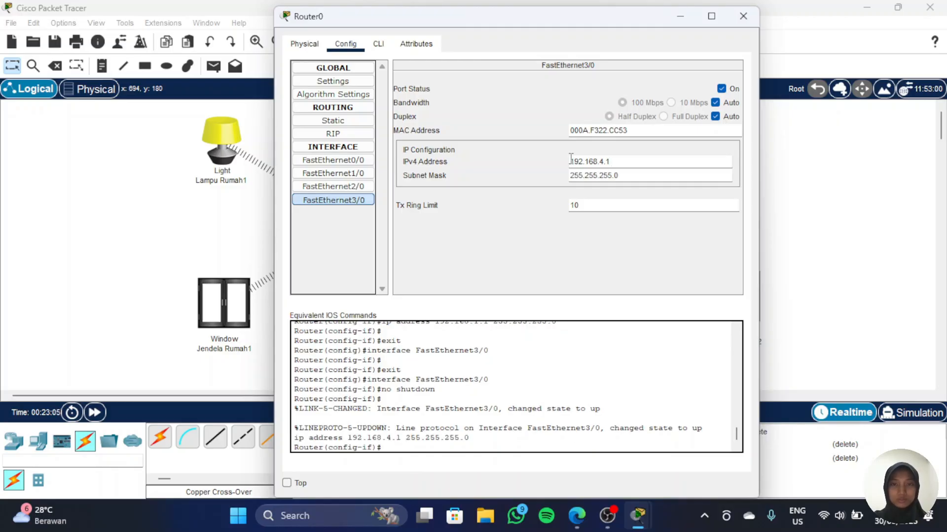
{"action": "left_click", "coordinate": [680, 17]}
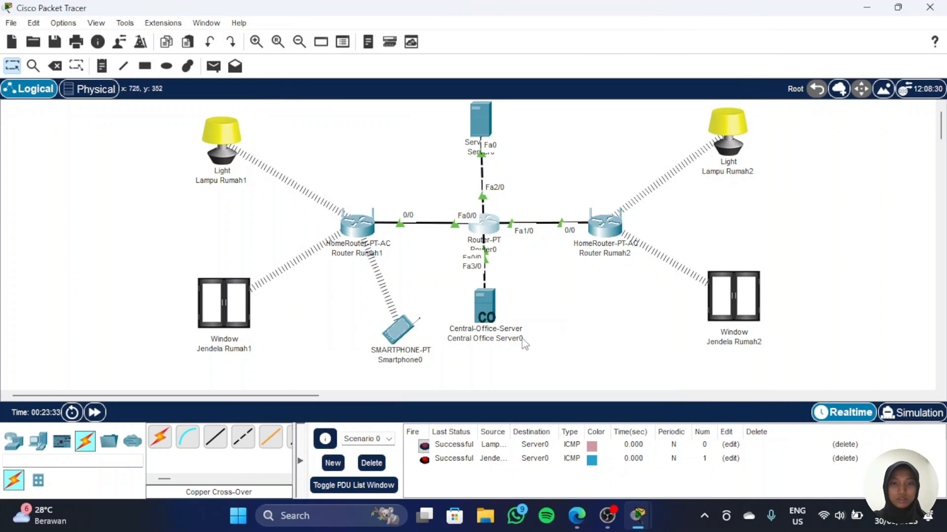
Step: Give Central Office Server0's Backbone static IP 192.168.4.2, mask 255.255.255.0, gateway 192.168.4.1 and DNS 192.168.1.2
{"action": "left_click", "coordinate": [479, 307]}
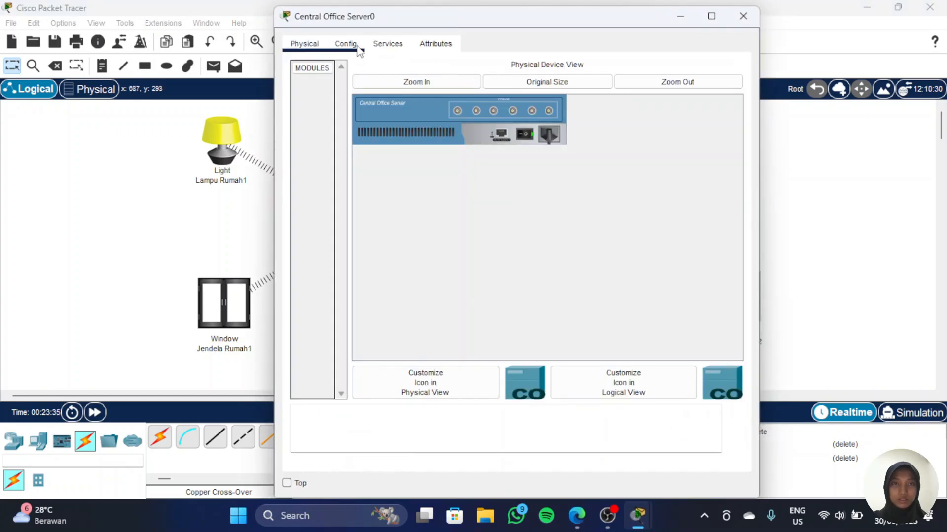
{"action": "left_click", "coordinate": [356, 47]}
{"action": "left_click", "coordinate": [343, 123]}
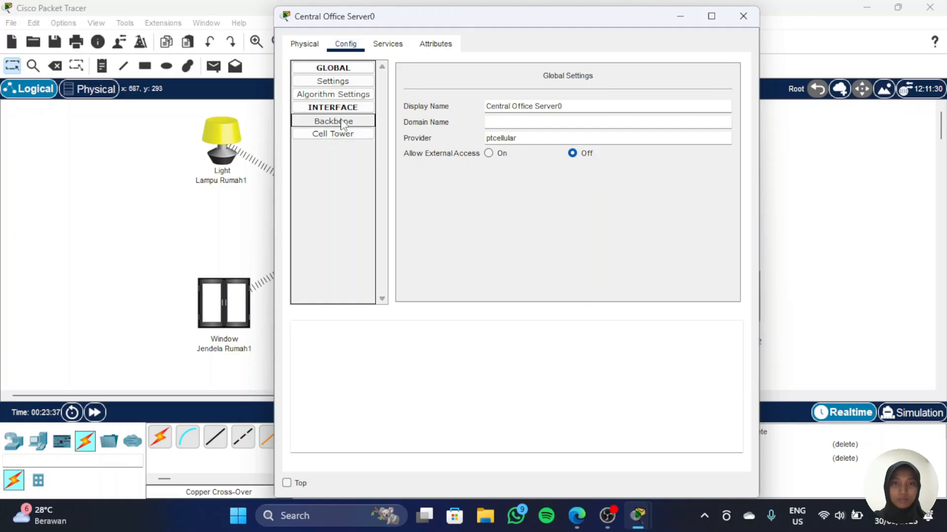
{"action": "left_click", "coordinate": [354, 125]}
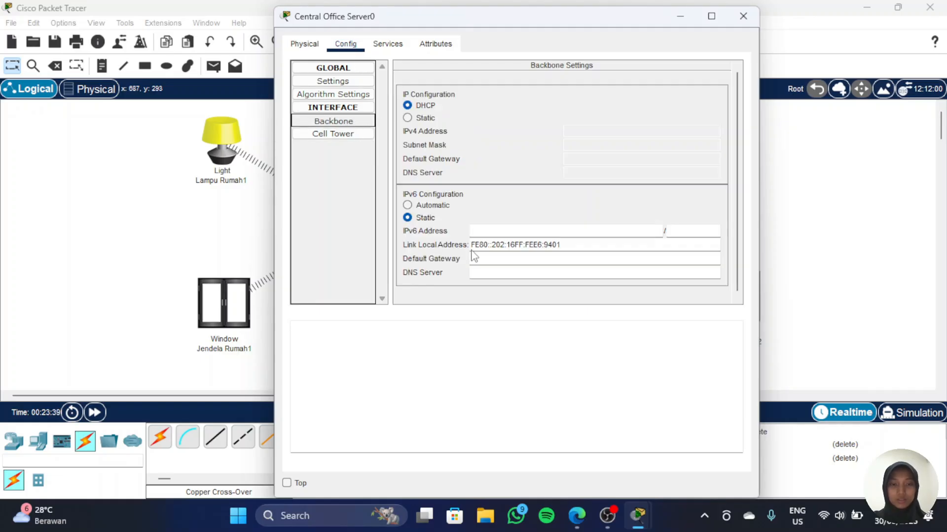
{"action": "left_click", "coordinate": [408, 119]}
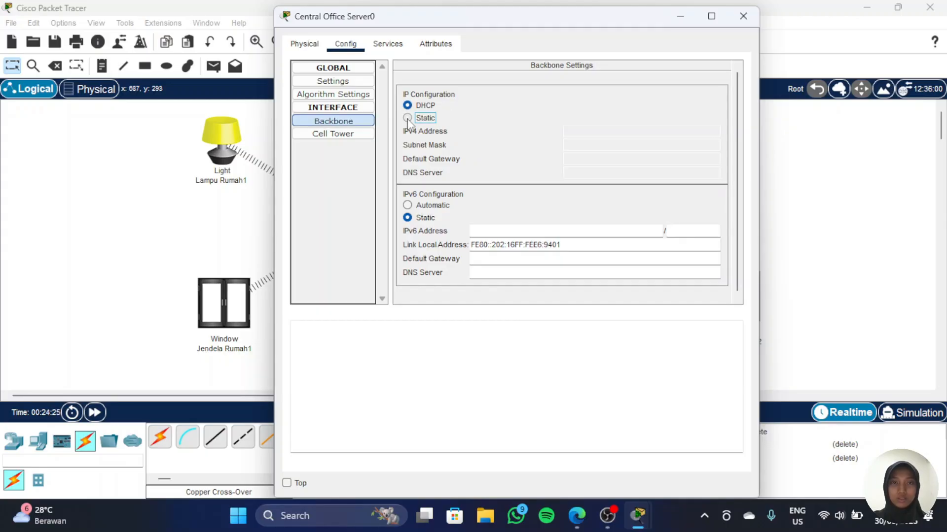
{"action": "left_click", "coordinate": [576, 133]}
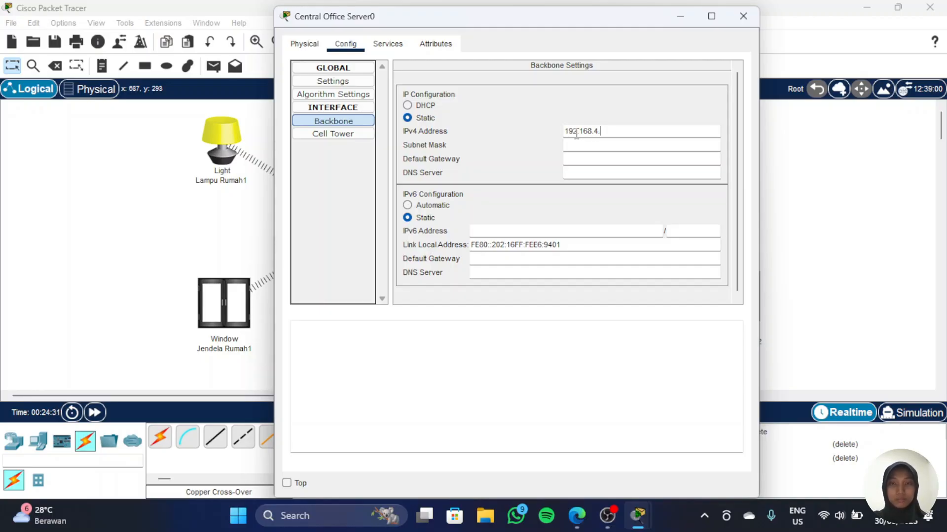
{"action": "key", "text": "Tab"}
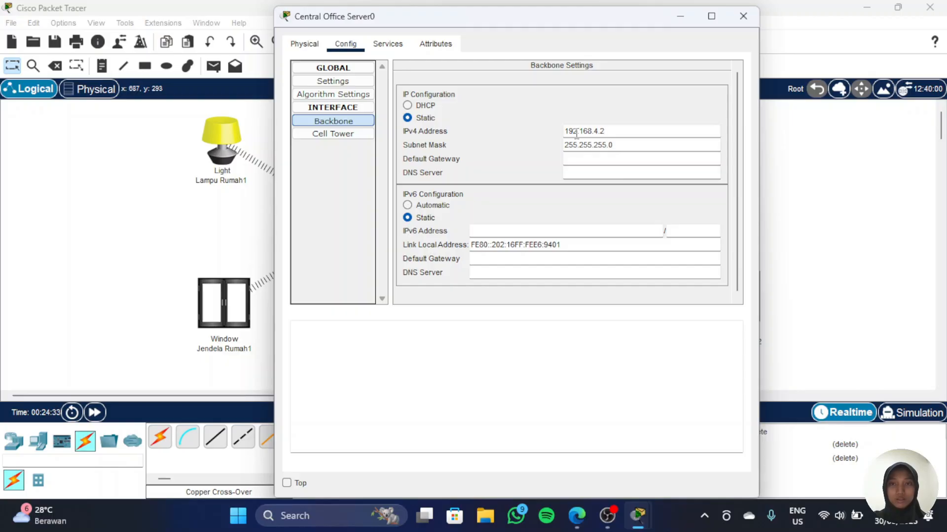
{"action": "key", "text": "Tab"}
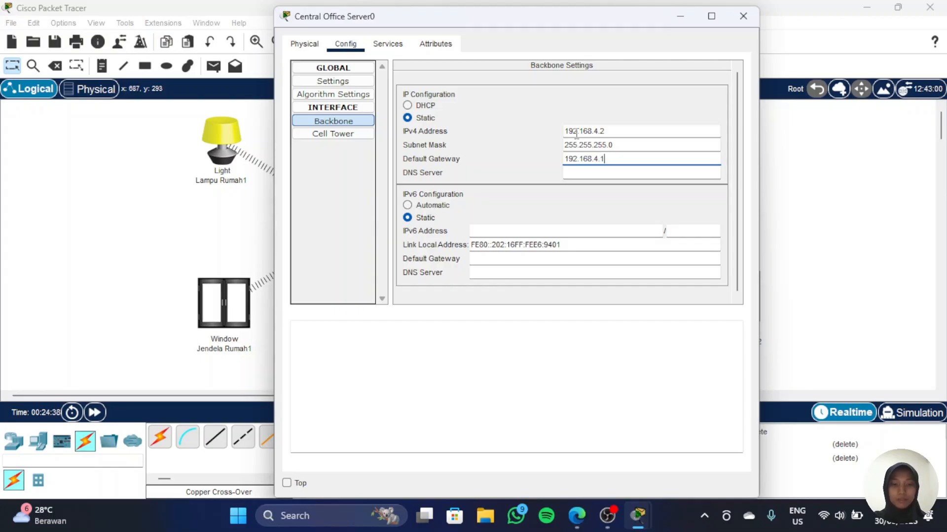
{"action": "key", "text": "Tab"}
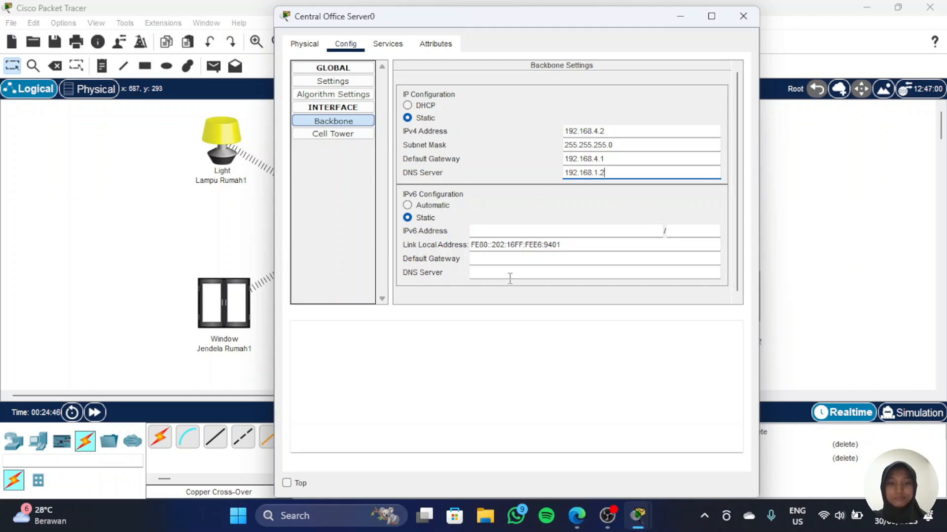
Step: Open Central Office Server0's DHCP service settings and select its DNS Server field
{"action": "left_click", "coordinate": [400, 48]}
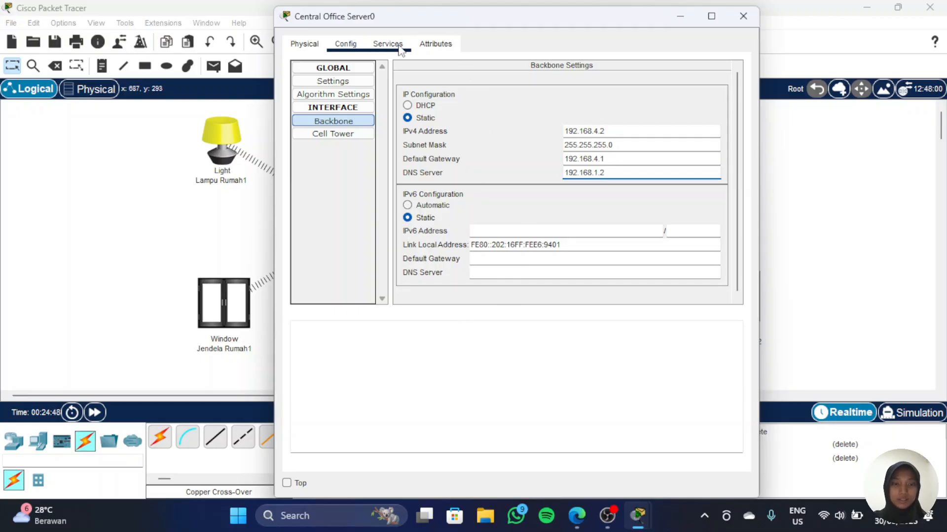
{"action": "left_click", "coordinate": [321, 99]}
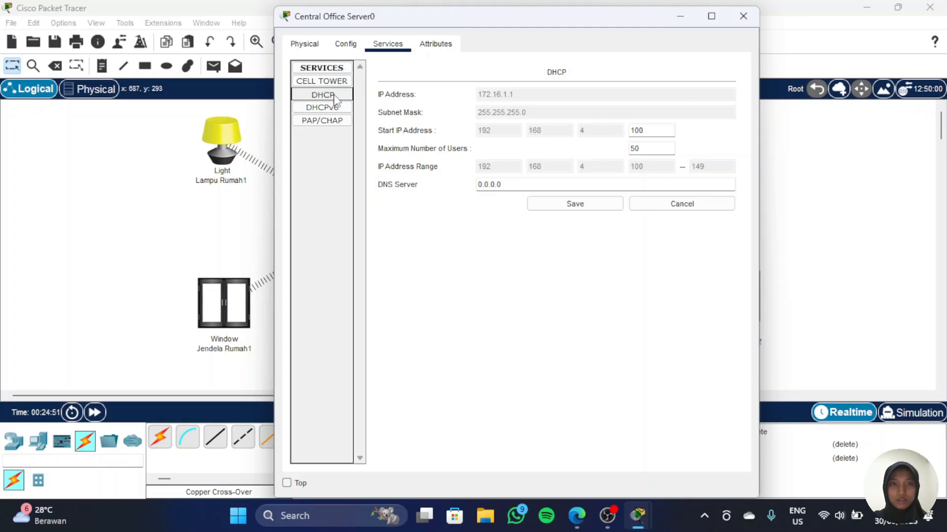
{"action": "double_click", "coordinate": [514, 184]}
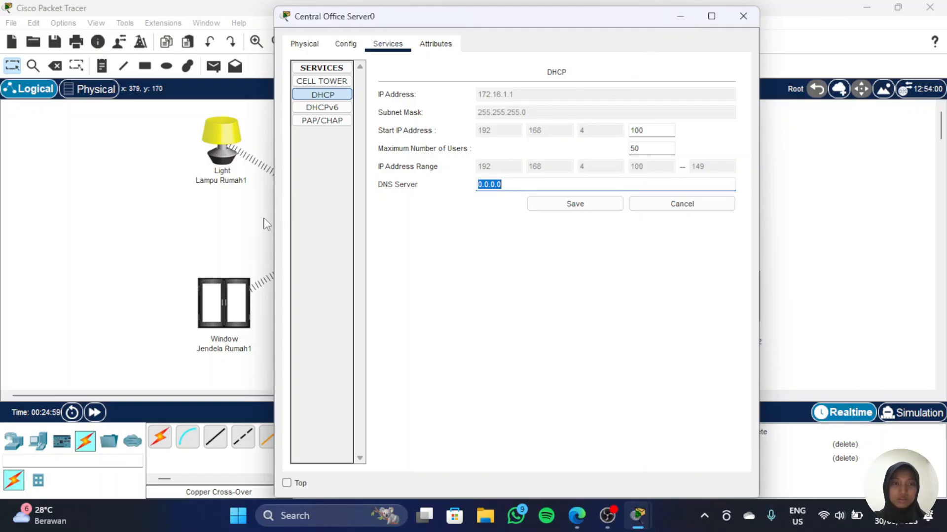
{"action": "left_click", "coordinate": [153, 242]}
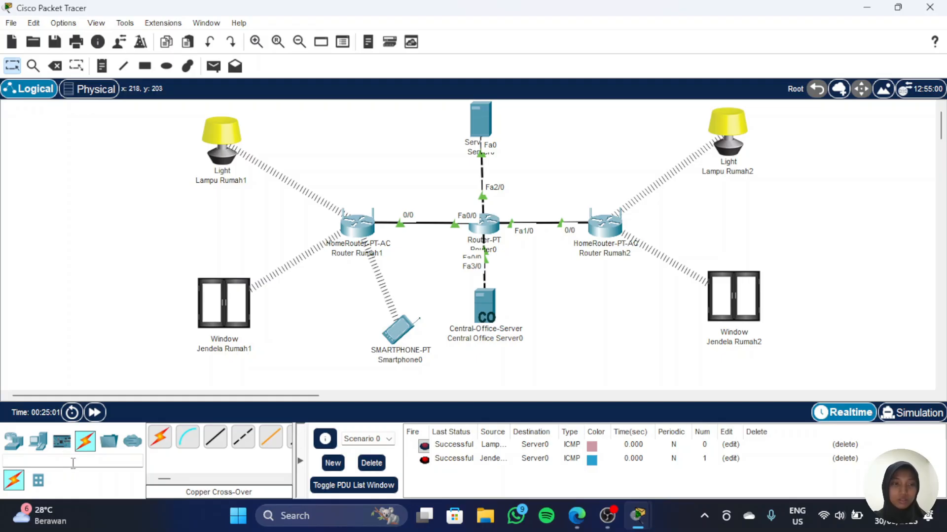
Step: Add a Cell Tower below Central Office Server0 and move Smartphone0 next to the tower
{"action": "left_click", "coordinate": [73, 464]}
{"action": "type", "text": "t"}
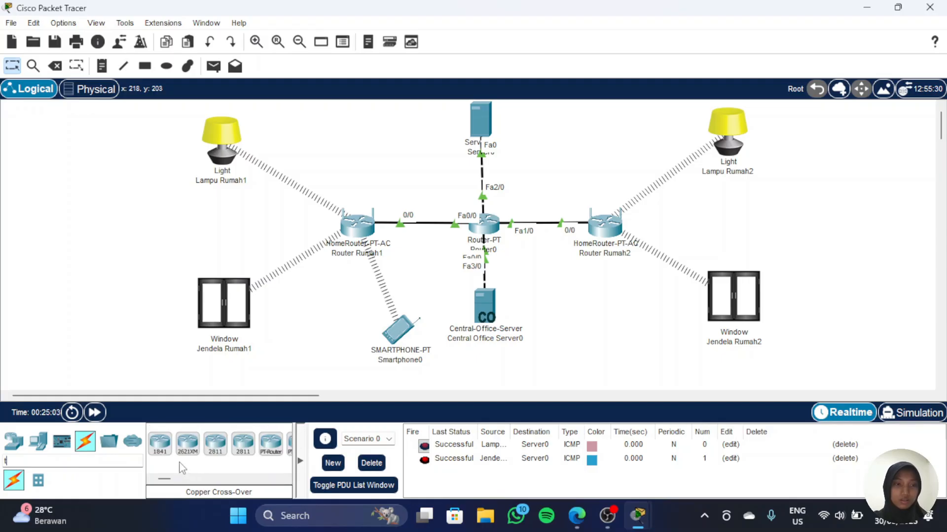
{"action": "key", "text": "BackSpace"}
{"action": "type", "text": "wer"}
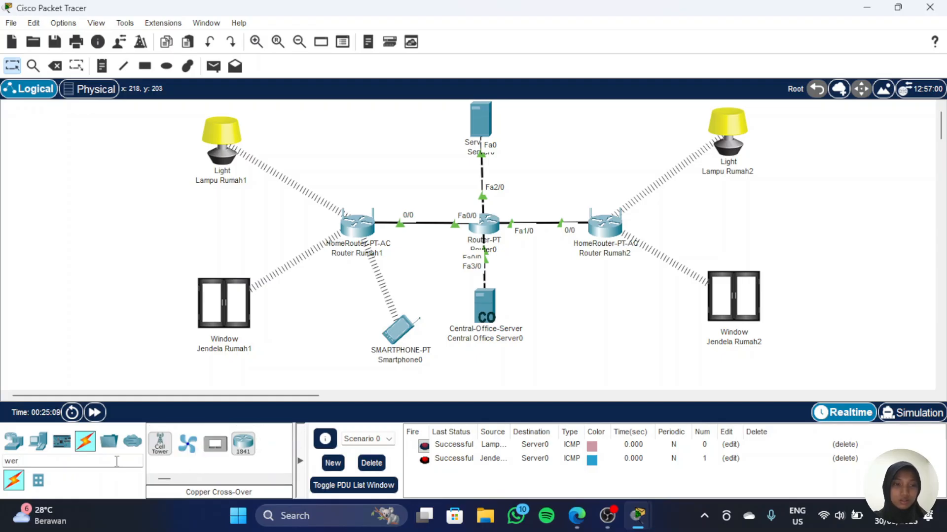
{"action": "left_click_drag", "start_coordinate": [159, 442], "coordinate": [482, 353]}
{"action": "scroll", "coordinate": [611, 283], "scroll_direction": "down", "scroll_amount": 1}
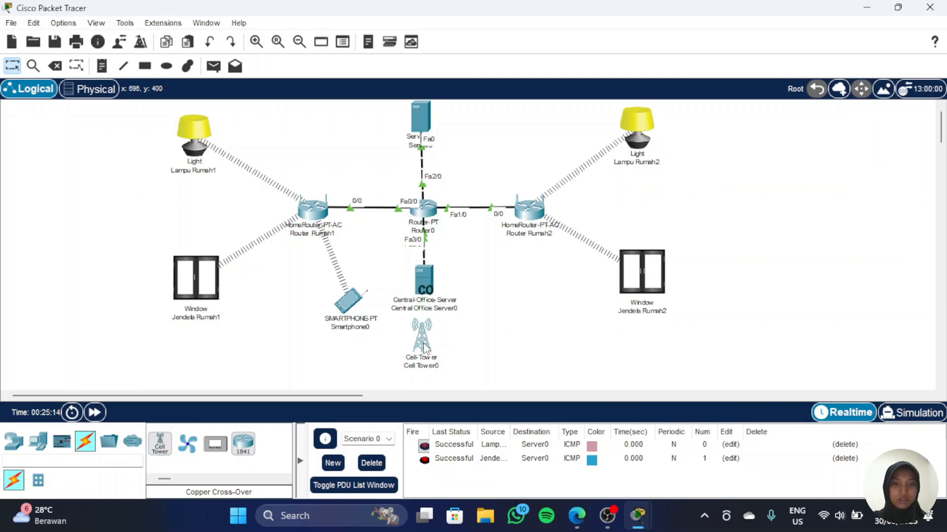
{"action": "left_click_drag", "start_coordinate": [422, 338], "coordinate": [421, 353]}
{"action": "left_click_drag", "start_coordinate": [347, 302], "coordinate": [309, 380]}
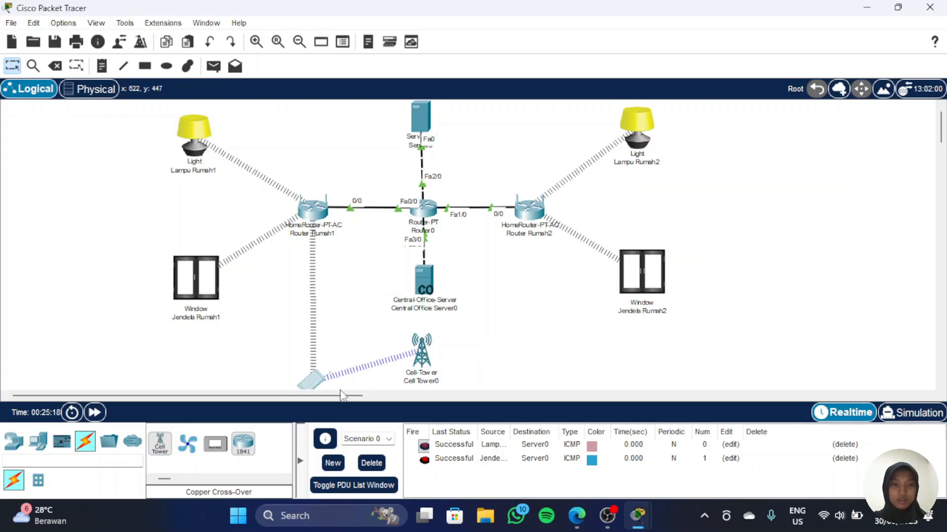
Step: Set the DHCP DNS server on Central Office Server0 to 192.168.1.2 and save it
{"action": "left_click", "coordinate": [423, 280]}
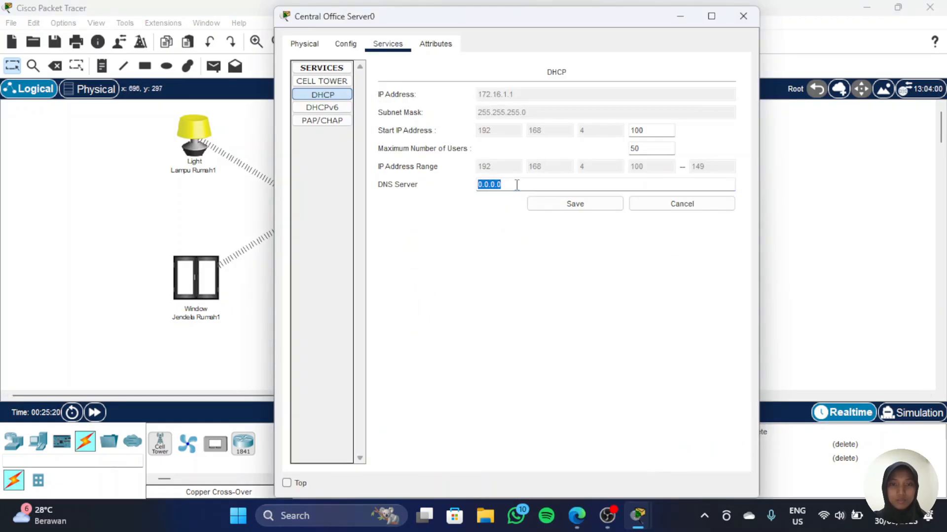
{"action": "type", "text": "192.168.1.2"}
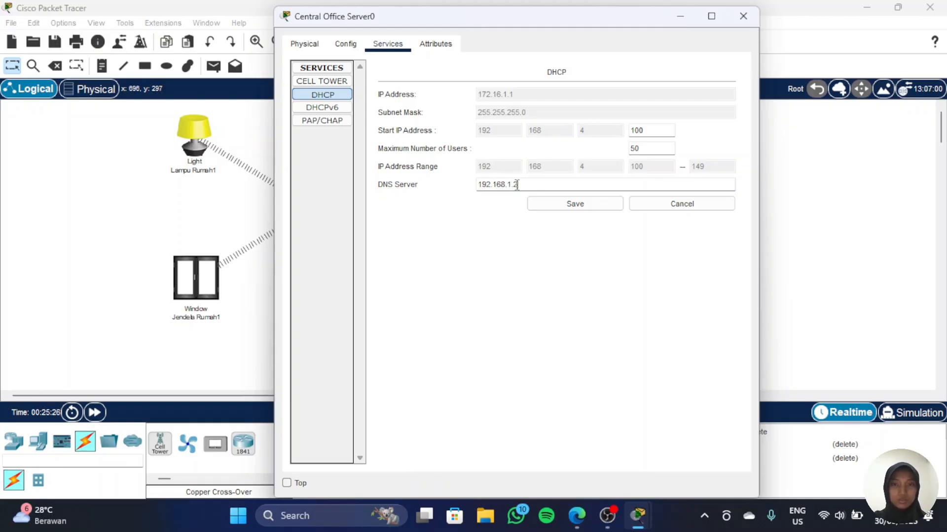
{"action": "left_click", "coordinate": [587, 210]}
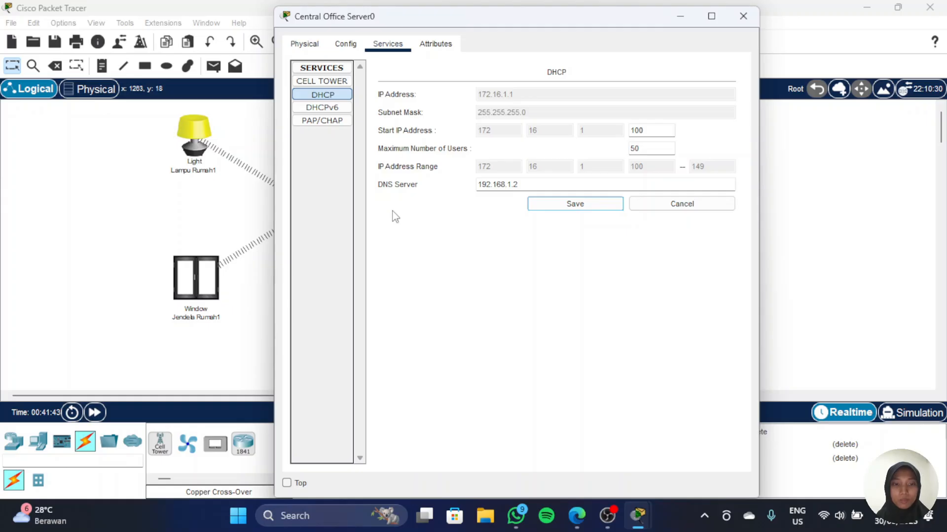
{"action": "left_click", "coordinate": [679, 19]}
{"action": "scroll", "coordinate": [469, 345], "scroll_direction": "down", "scroll_amount": 1}
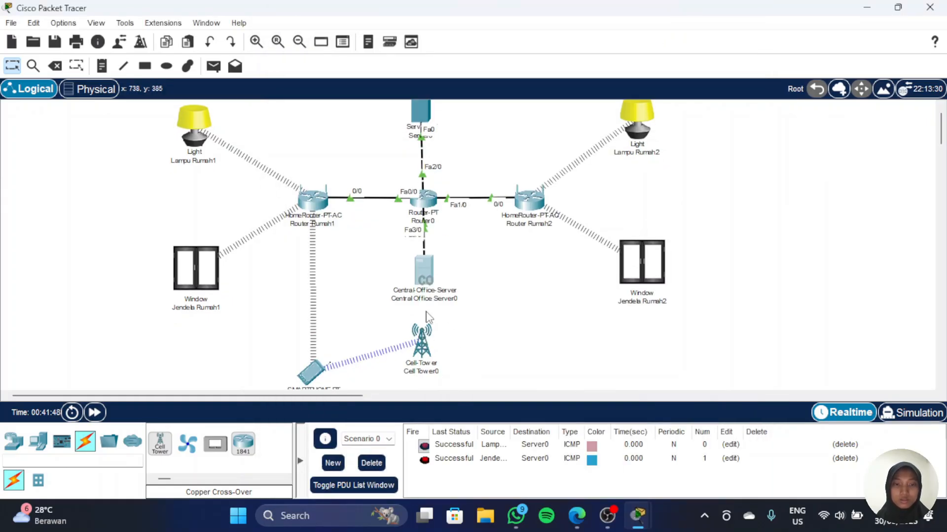
{"action": "left_click", "coordinate": [420, 354]}
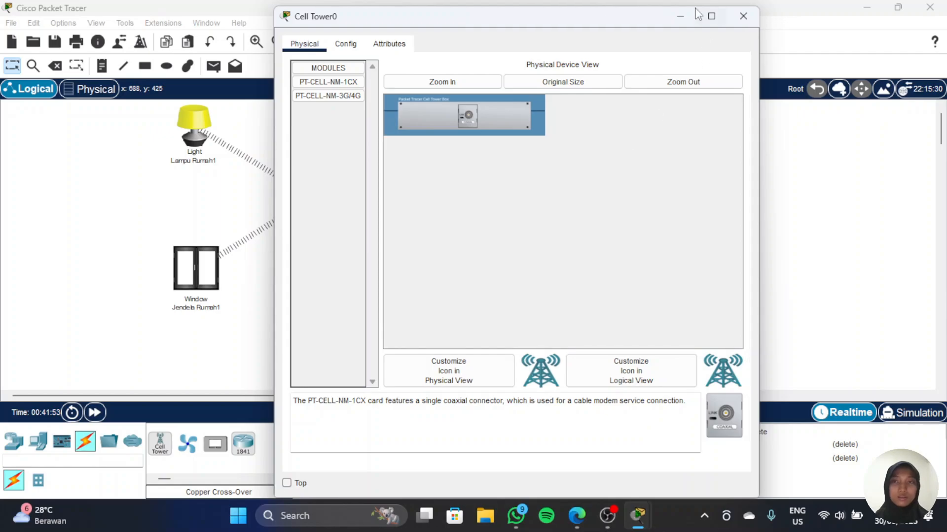
{"action": "left_click", "coordinate": [680, 16]}
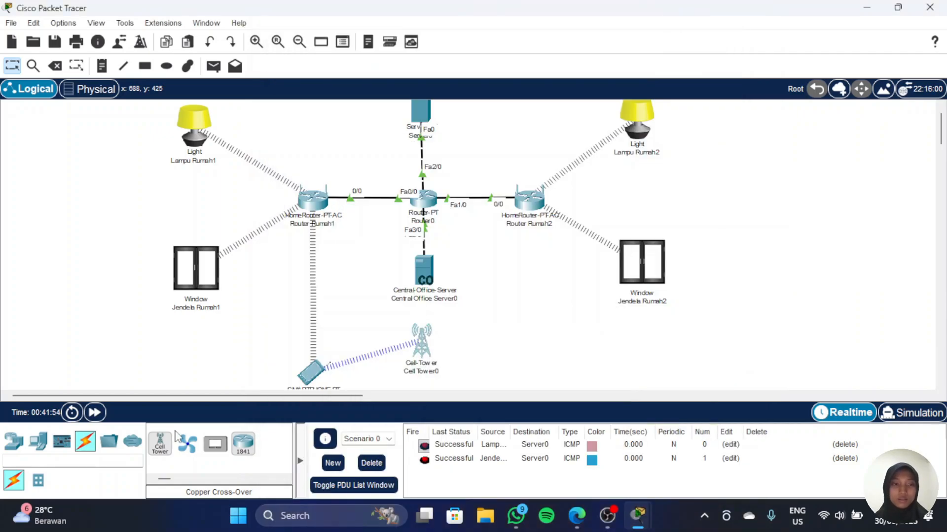
Step: Connect Central Office Server0's Coaxial0/0 to Cell Tower0's Coaxial0 with a coaxial cable
{"action": "left_click", "coordinate": [85, 442]}
{"action": "scroll", "coordinate": [237, 456], "scroll_direction": "down", "scroll_amount": 2}
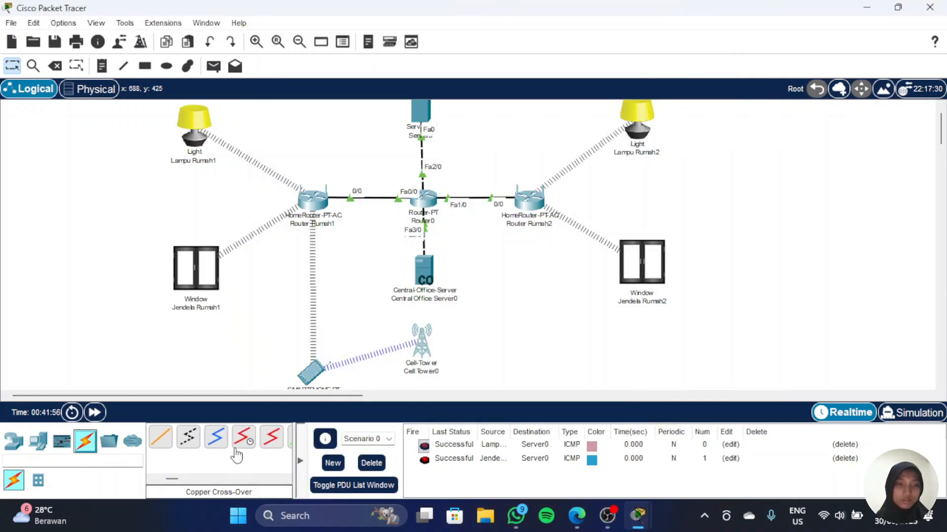
{"action": "scroll", "coordinate": [183, 443], "scroll_direction": "up", "scroll_amount": 2}
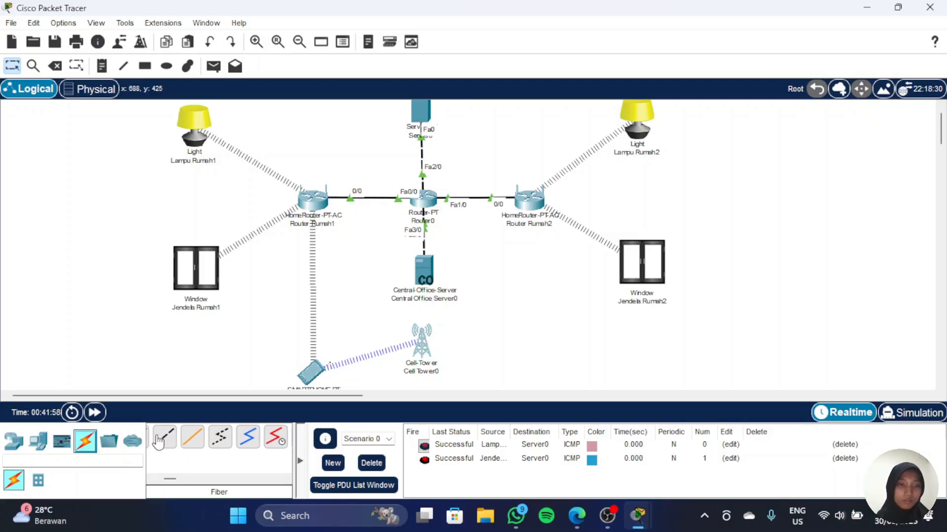
{"action": "scroll", "coordinate": [177, 444], "scroll_direction": "up", "scroll_amount": 2}
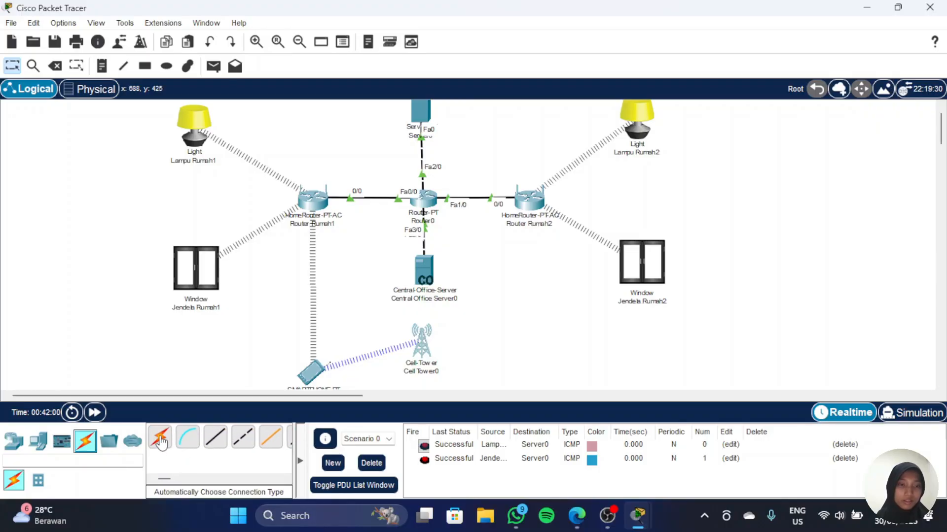
{"action": "scroll", "coordinate": [198, 443], "scroll_direction": "down", "scroll_amount": 4}
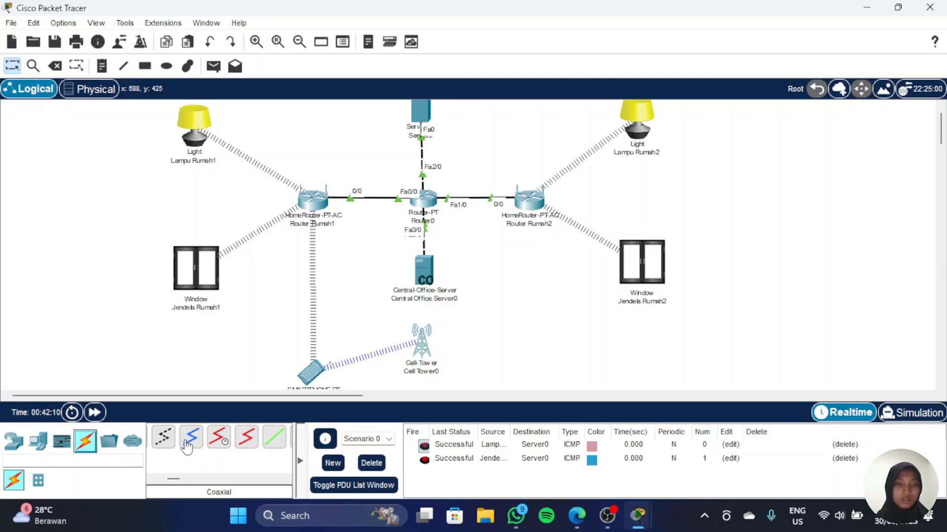
{"action": "left_click", "coordinate": [189, 445]}
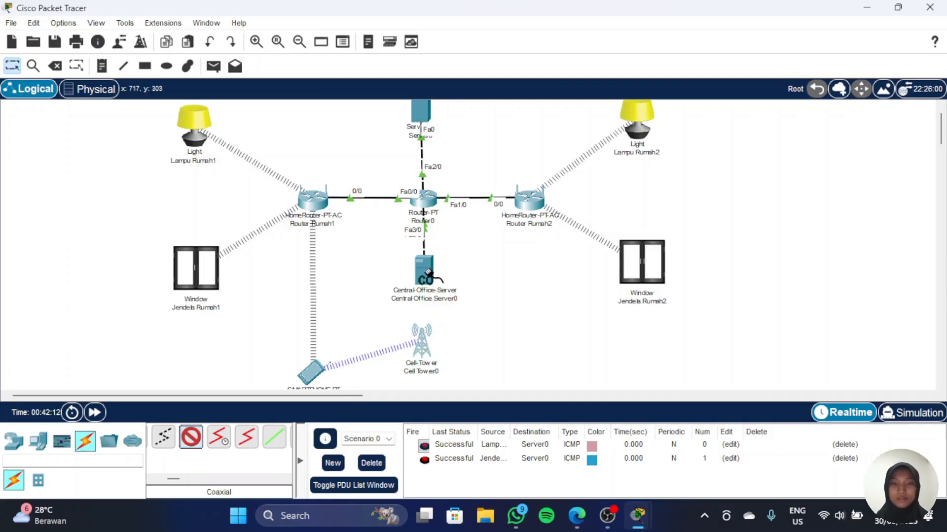
{"action": "left_click", "coordinate": [423, 271]}
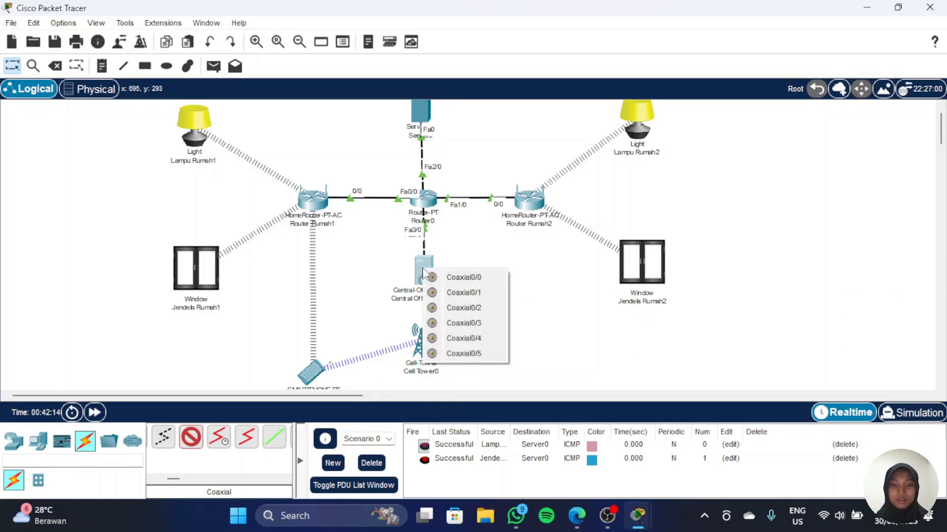
{"action": "left_click", "coordinate": [449, 277]}
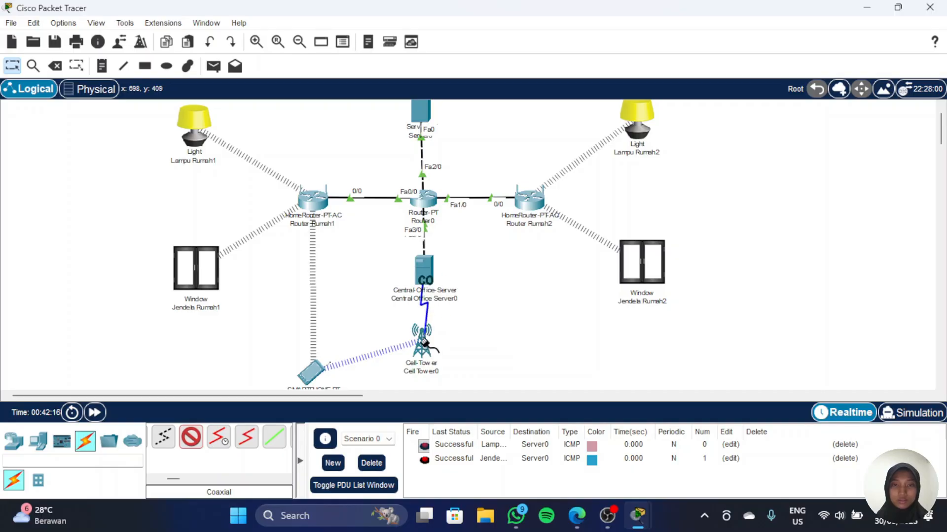
{"action": "left_click", "coordinate": [424, 347]}
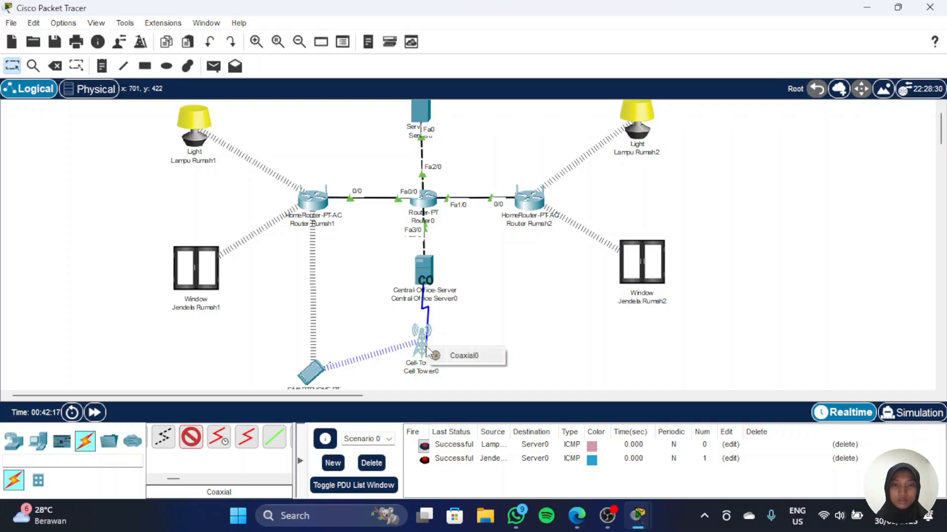
{"action": "left_click", "coordinate": [462, 359]}
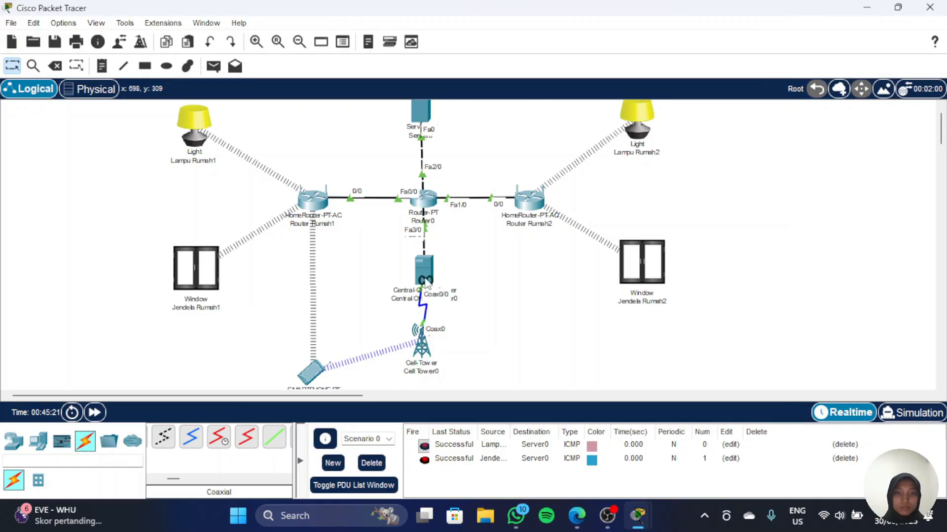
Step: Set Central Office Server0's global domain name and provider to Telkomsel
{"action": "left_click", "coordinate": [422, 271]}
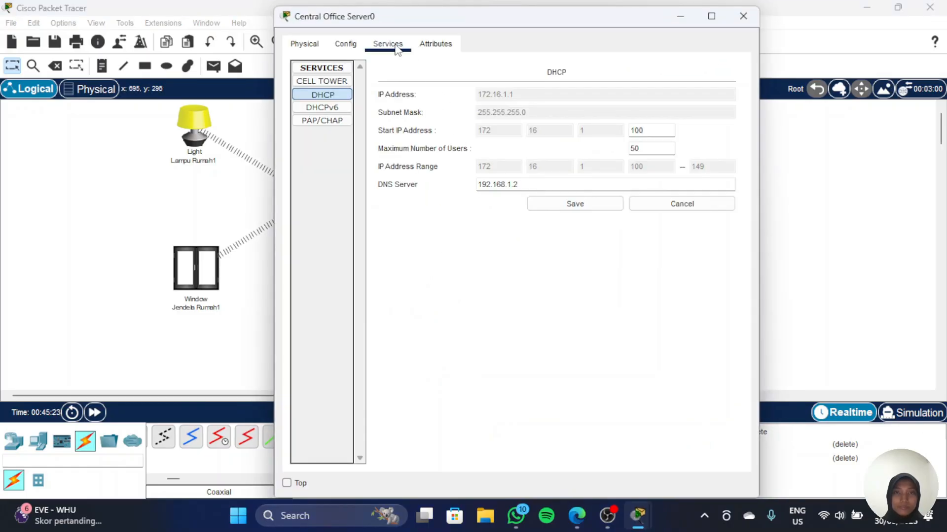
{"action": "left_click", "coordinate": [345, 45]}
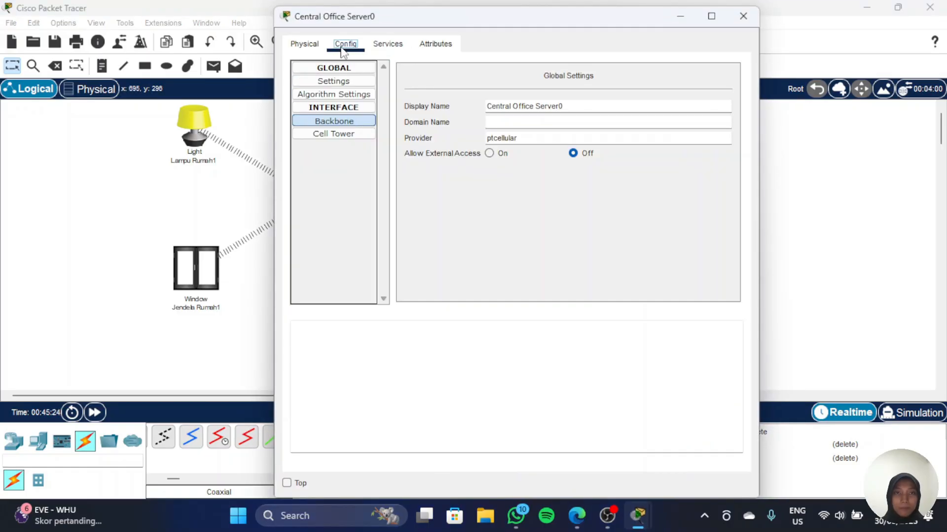
{"action": "left_click", "coordinate": [503, 126]}
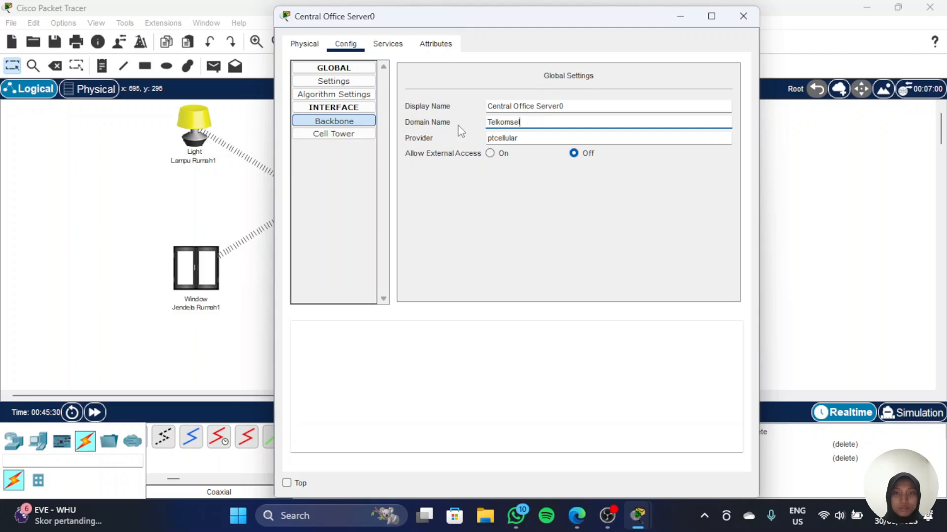
{"action": "key", "text": "Tab"}
{"action": "type", "text": "T"}
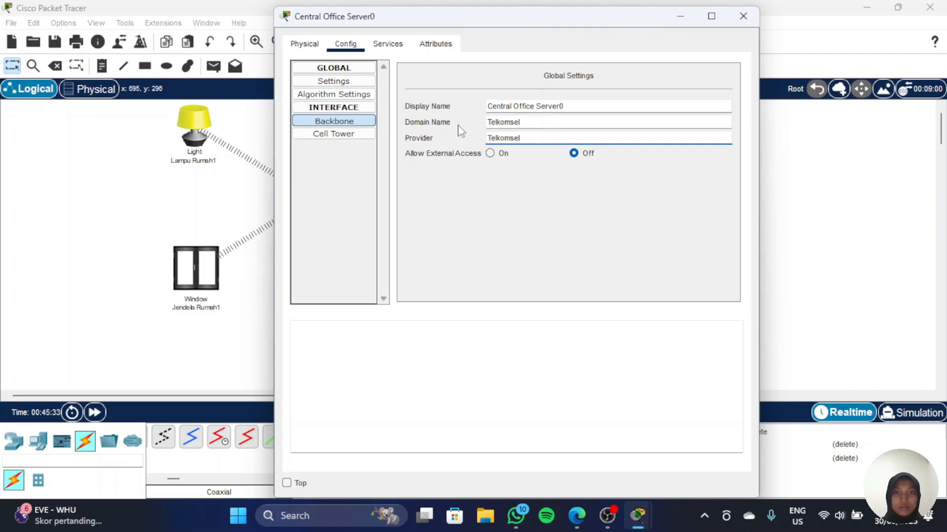
{"action": "left_click", "coordinate": [334, 120]}
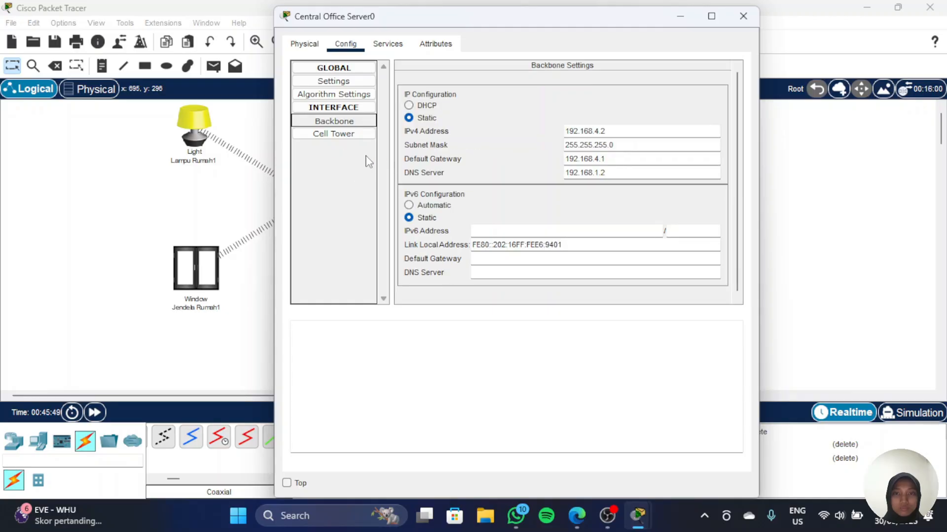
{"action": "left_click", "coordinate": [681, 20]}
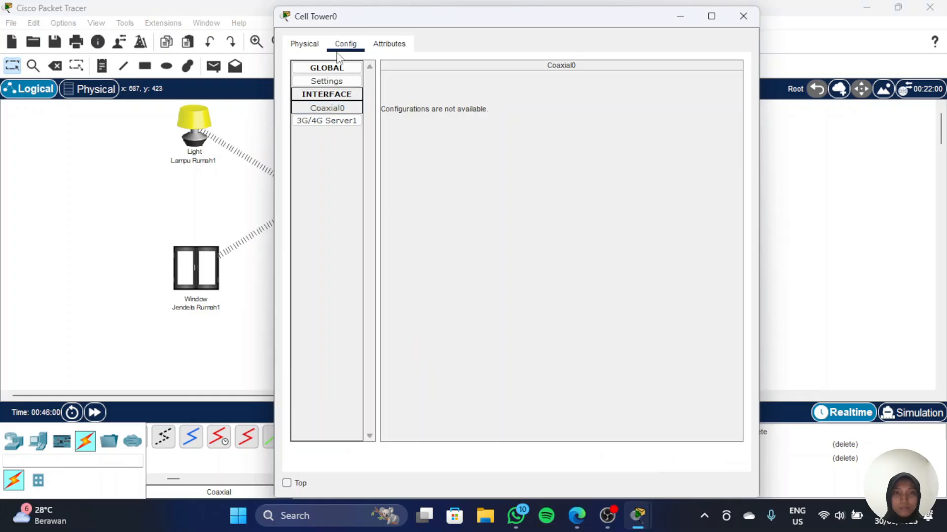
Step: Set Cell Tower0's global provider to Telkomsel
{"action": "left_click", "coordinate": [348, 83]}
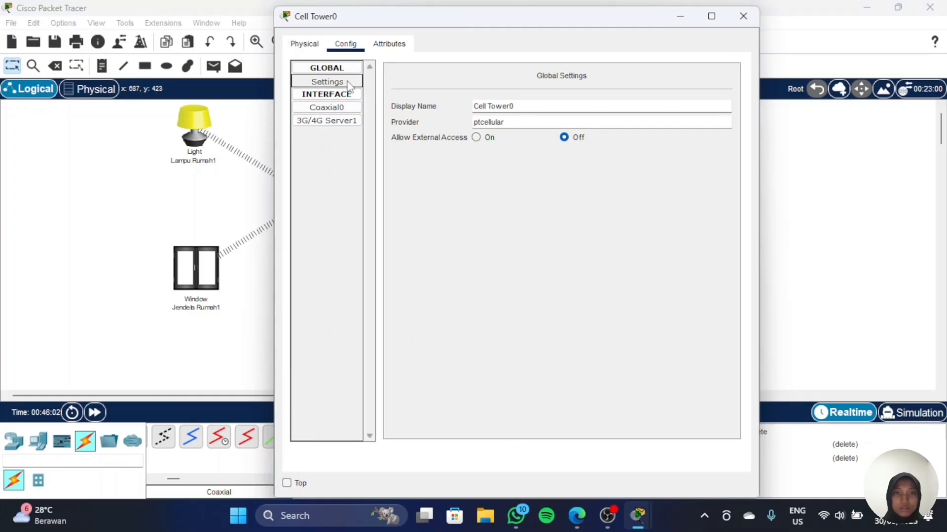
{"action": "double_click", "coordinate": [499, 121]}
{"action": "type", "text": "Te"}
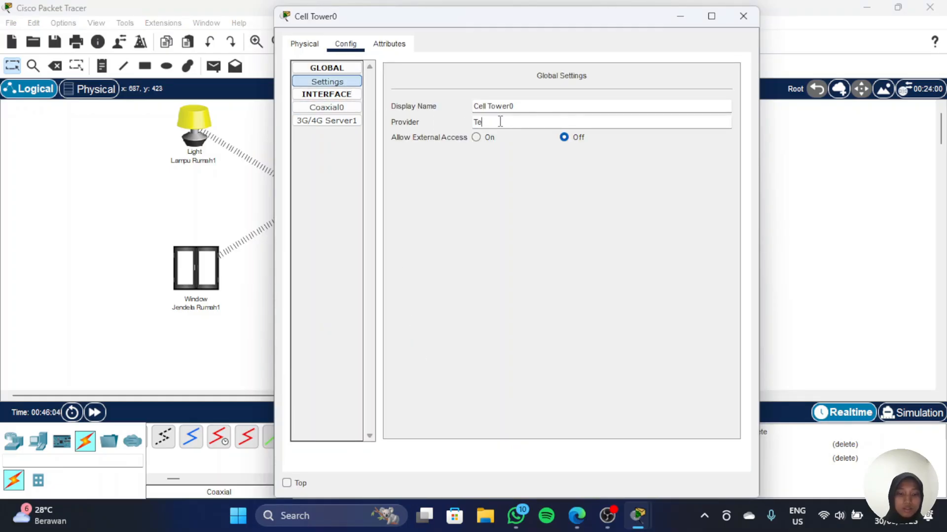
{"action": "type", "text": "lkomsel"}
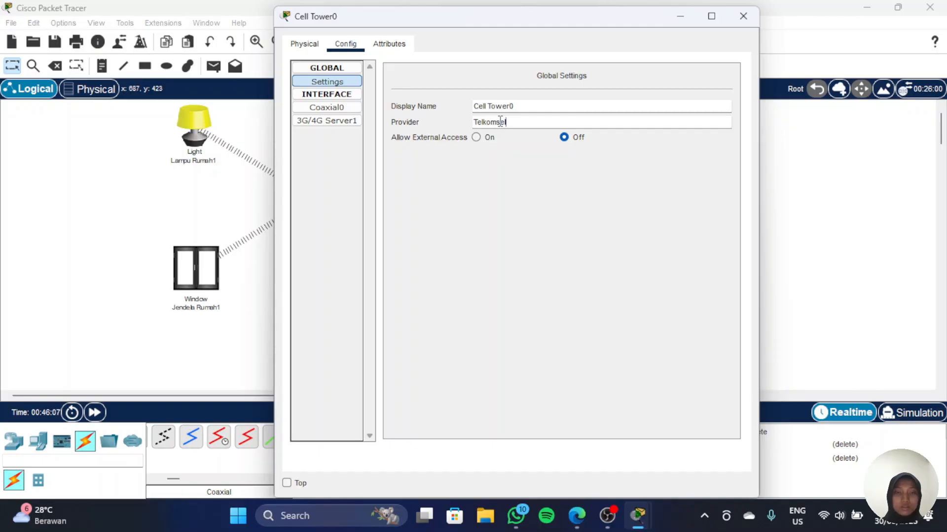
{"action": "left_click", "coordinate": [680, 17]}
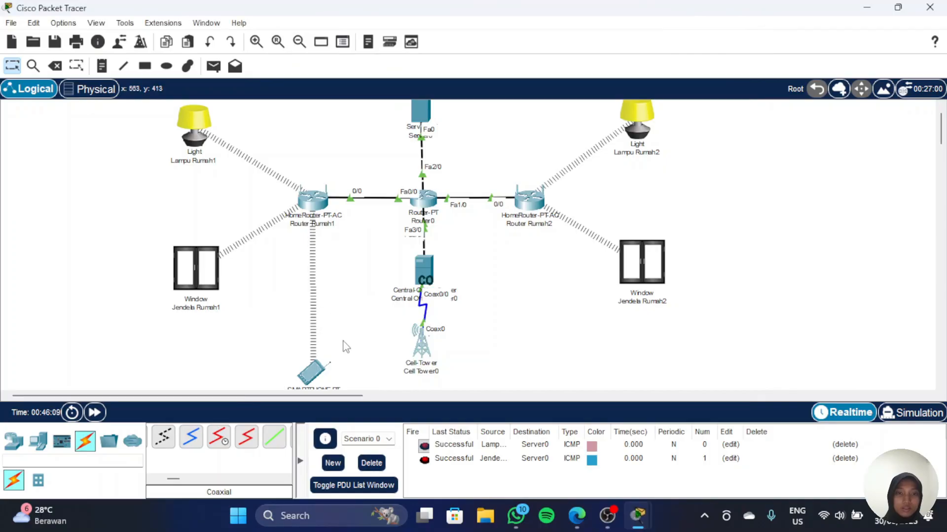
Step: Turn off the port status of Smartphone0's Wireless0 interface
{"action": "scroll", "coordinate": [343, 340], "scroll_direction": "down", "scroll_amount": 2}
{"action": "left_click", "coordinate": [321, 314]}
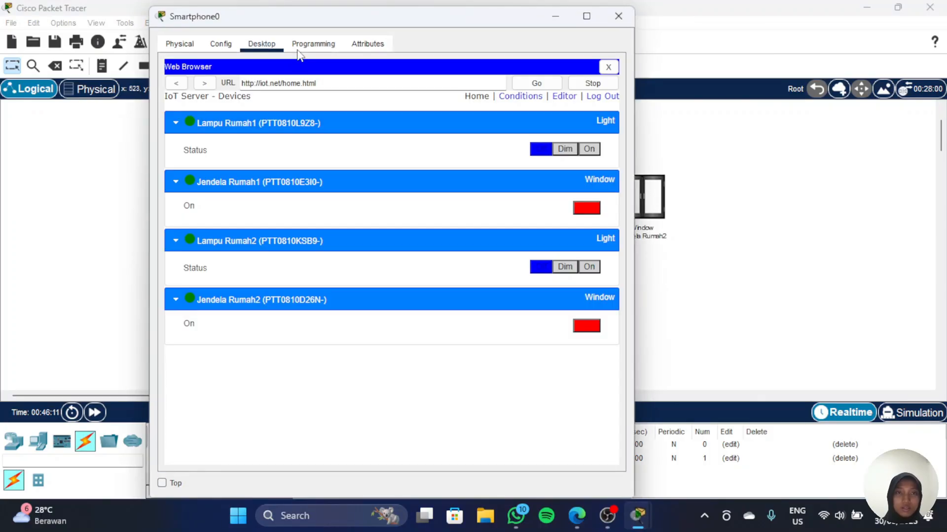
{"action": "left_click", "coordinate": [229, 50]}
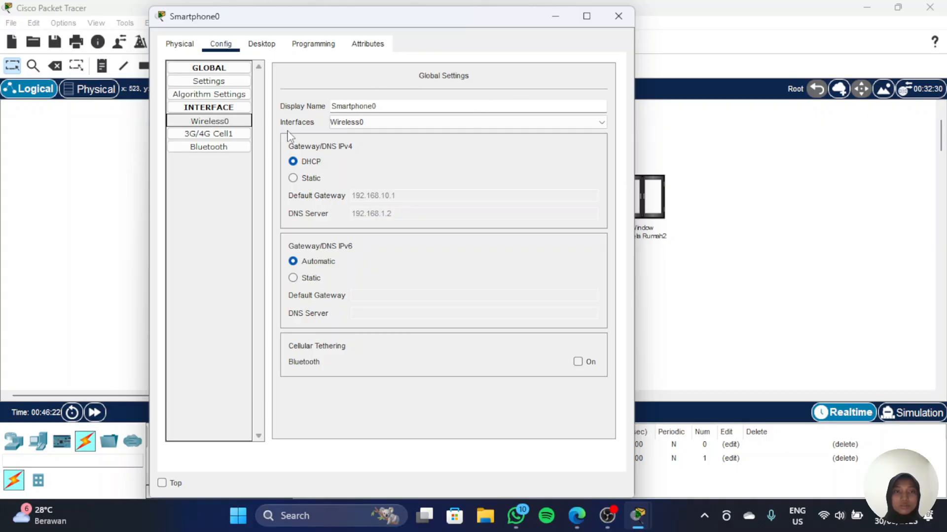
{"action": "left_click", "coordinate": [217, 124]}
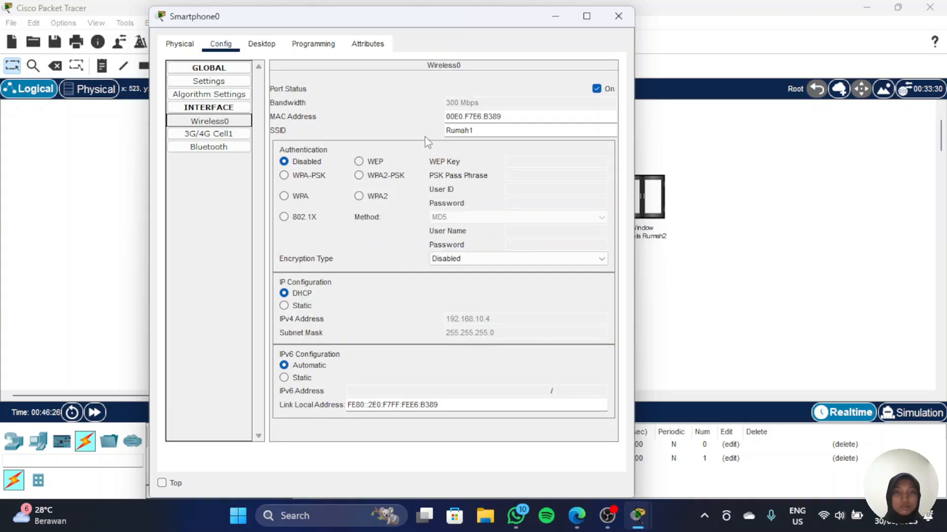
{"action": "left_click", "coordinate": [597, 89]}
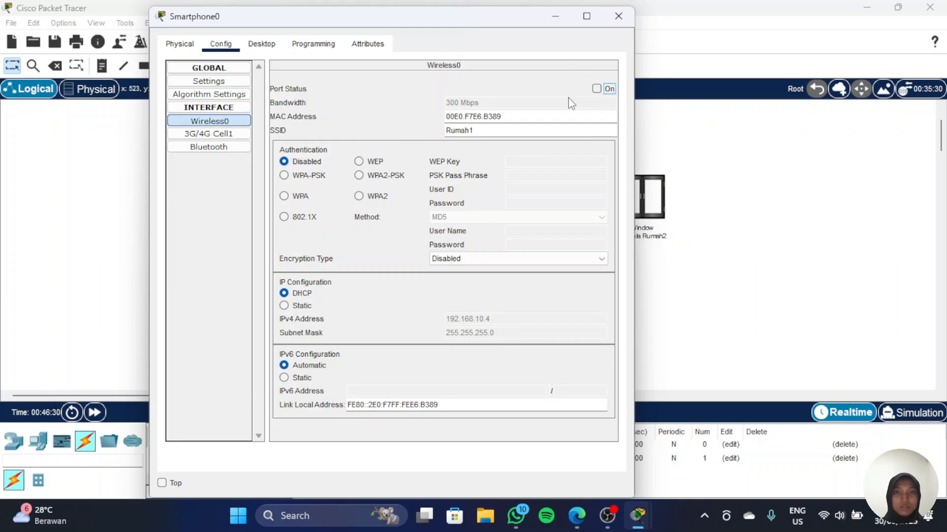
Step: Set the provider name of Smartphone0's 3G/4G Cell1 interface to Telkomsel
{"action": "left_click", "coordinate": [210, 137]}
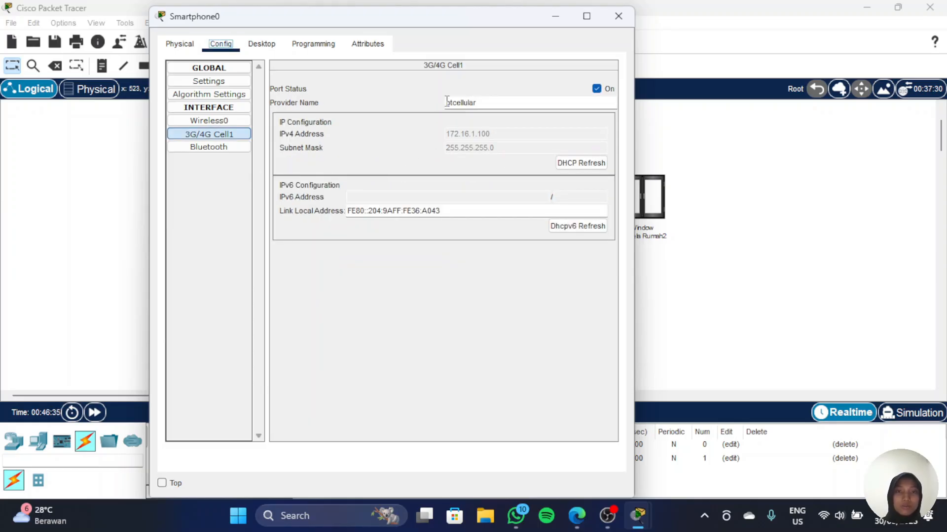
{"action": "double_click", "coordinate": [447, 102]}
{"action": "type", "text": "Telkomsel"}
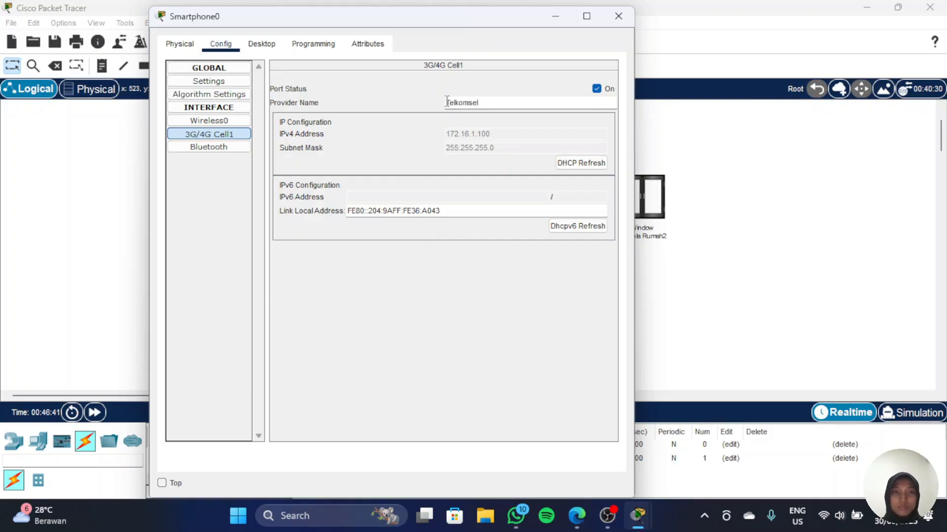
Step: Open the smartphone's web browser, log out of iot.net and sign back in with the IoT account username and password
{"action": "left_click", "coordinate": [262, 43]}
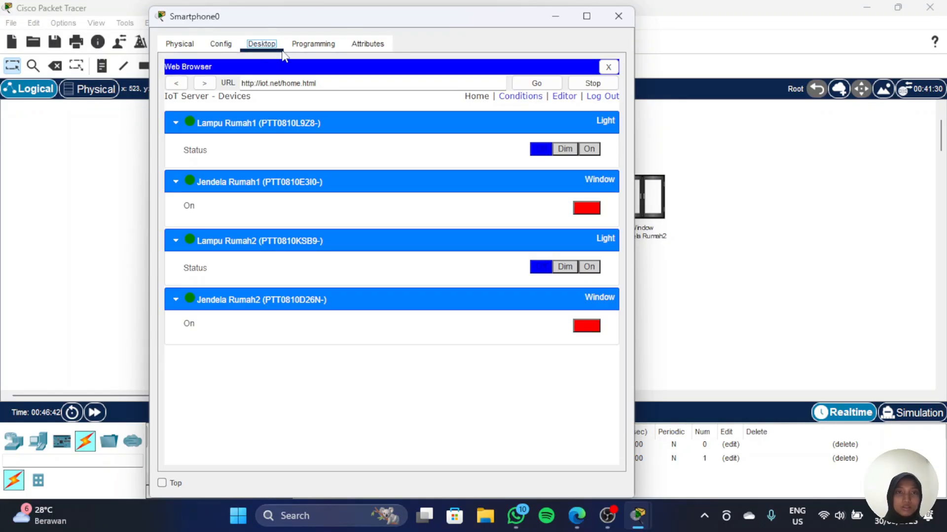
{"action": "left_click", "coordinate": [599, 98]}
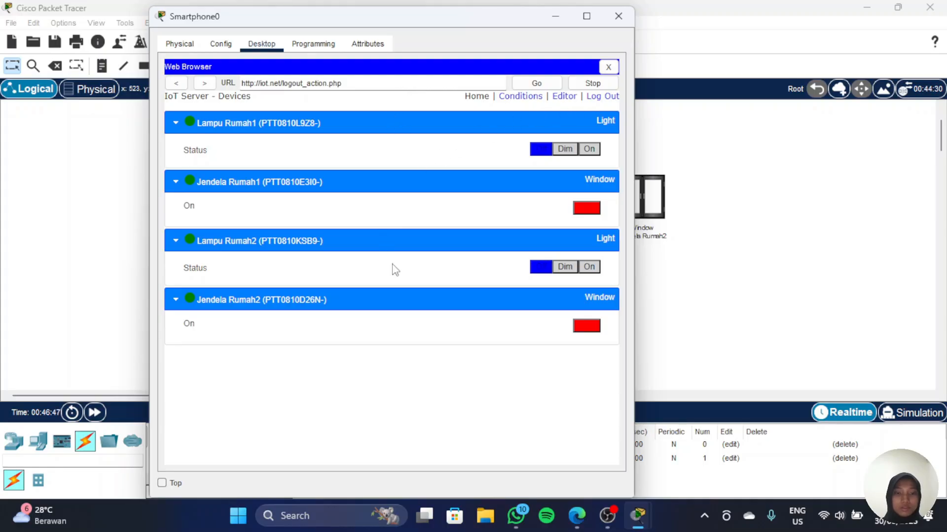
{"action": "left_click", "coordinate": [600, 98]}
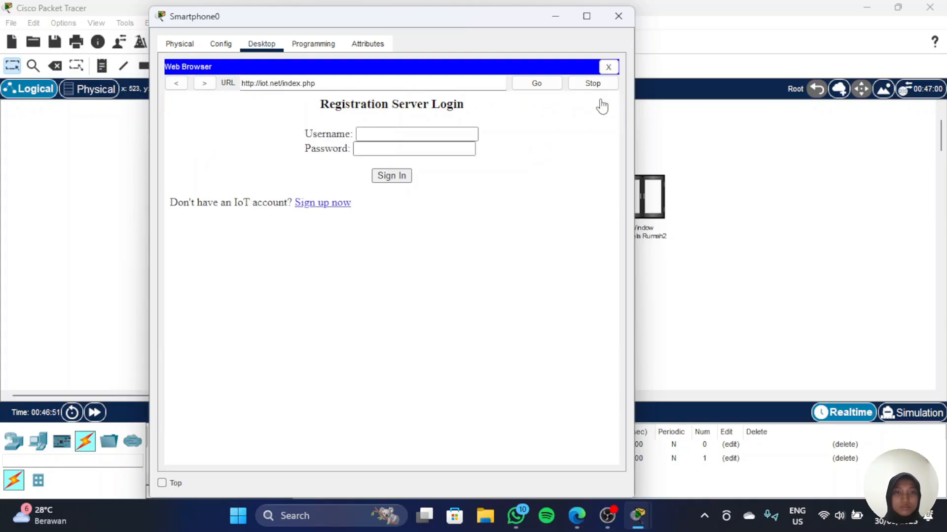
{"action": "left_click", "coordinate": [416, 138]}
{"action": "key", "text": "Tab"}
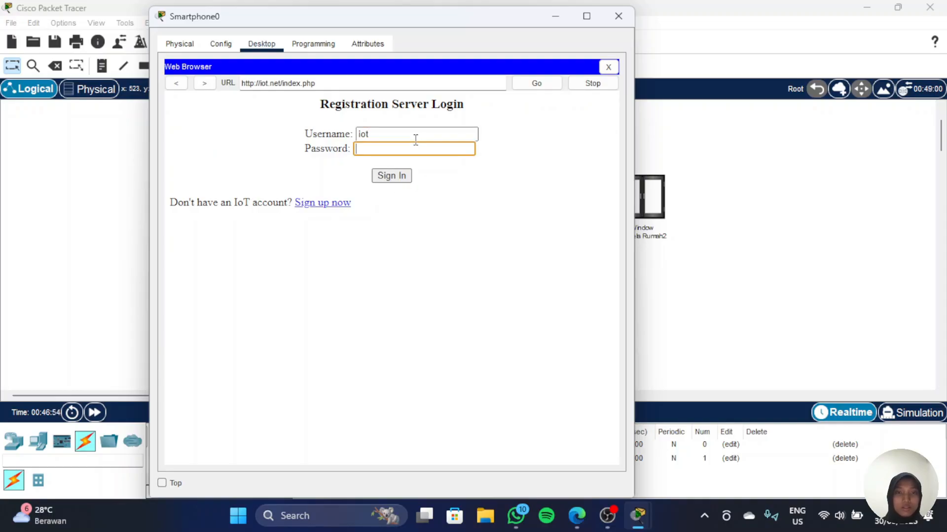
{"action": "type", "text": "io"}
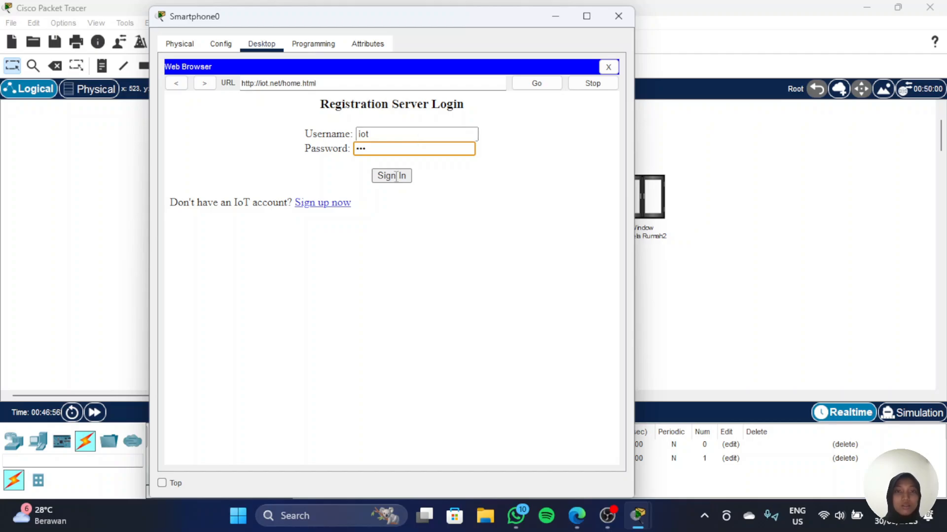
{"action": "left_click", "coordinate": [396, 178]}
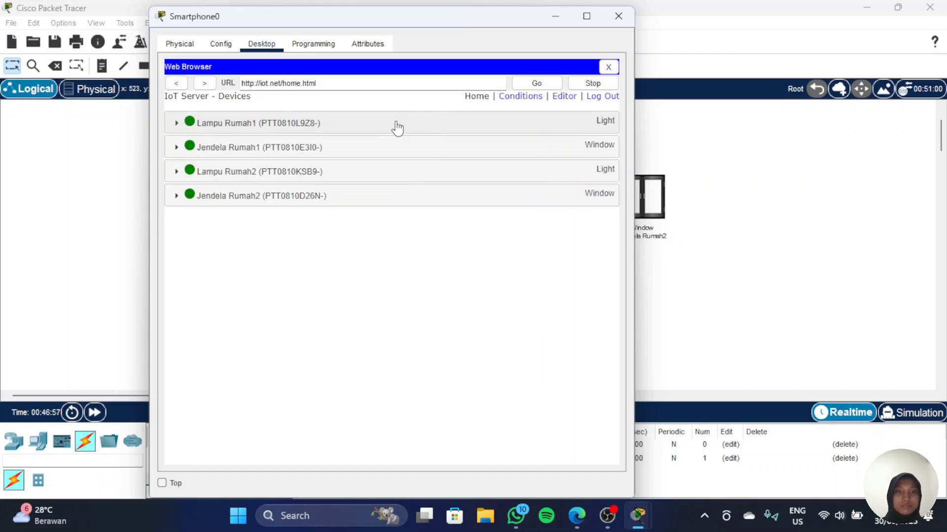
Step: Expand all four device entries in the IoT Server device list on the smartphone
{"action": "left_click_drag", "start_coordinate": [429, 23], "coordinate": [711, 8]}
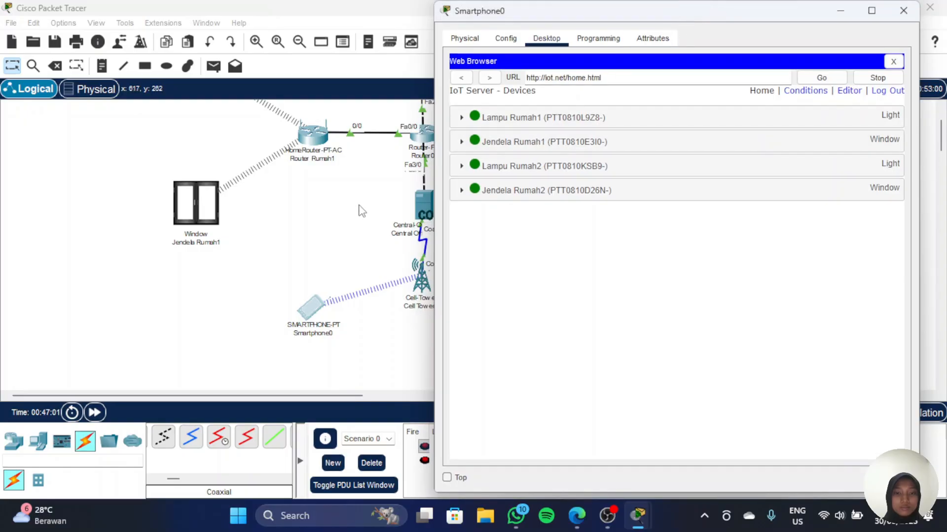
{"action": "scroll", "coordinate": [359, 211], "scroll_direction": "up", "scroll_amount": 3}
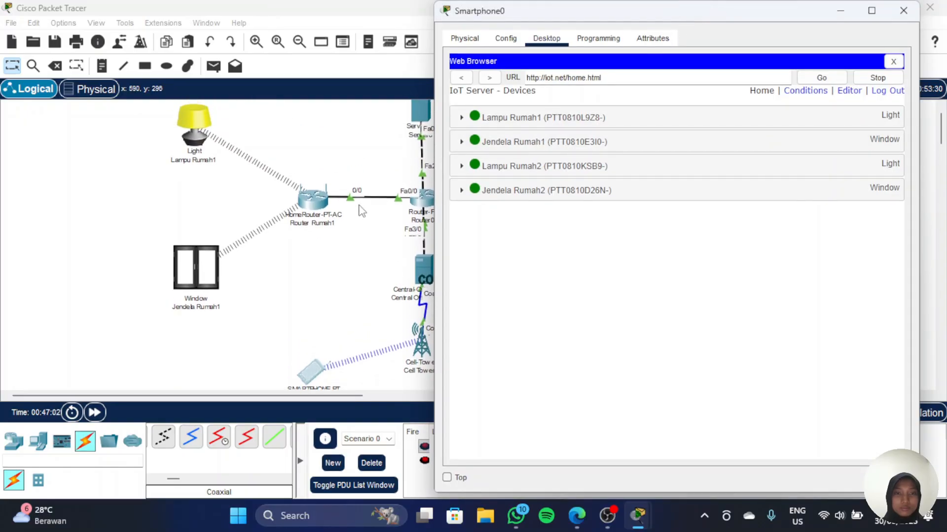
{"action": "left_click", "coordinate": [565, 118]}
{"action": "left_click", "coordinate": [565, 180]}
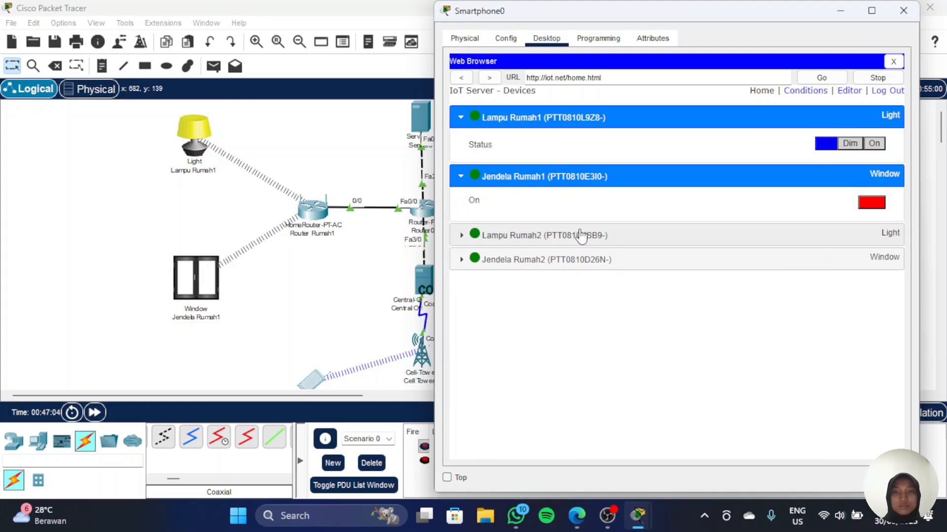
{"action": "left_click", "coordinate": [581, 236]}
{"action": "left_click", "coordinate": [633, 295]}
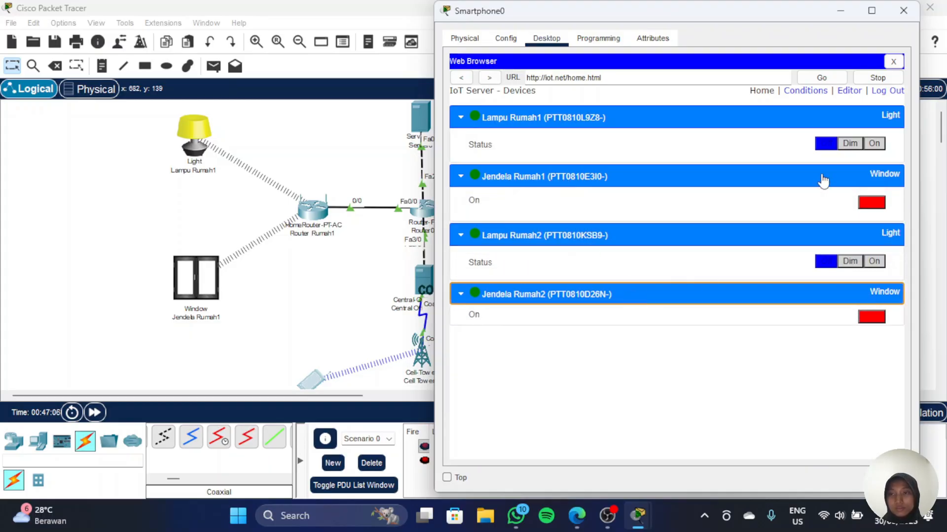
Step: Switch Lampu Rumah1 on and open Jendela Rumah1 from the smartphone's IoT device page
{"action": "left_click", "coordinate": [874, 143]}
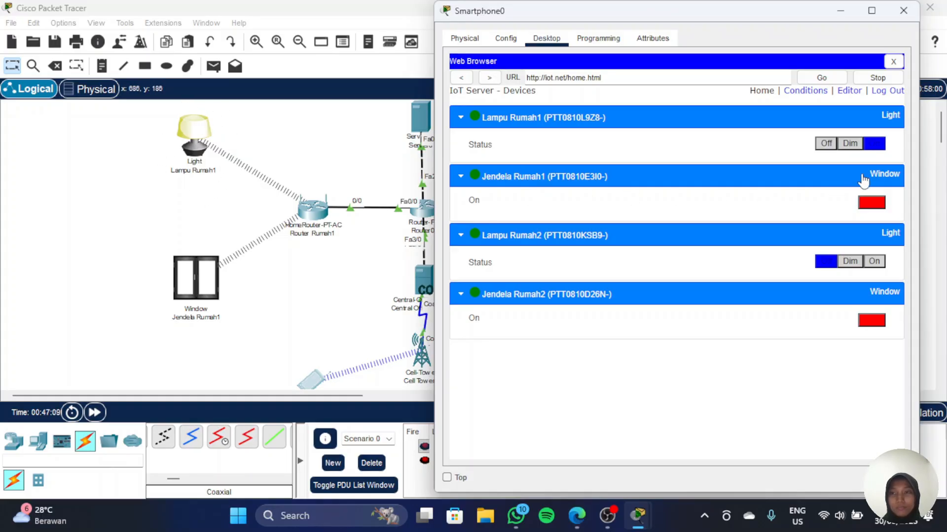
{"action": "left_click", "coordinate": [880, 203]}
{"action": "left_click", "coordinate": [880, 203]}
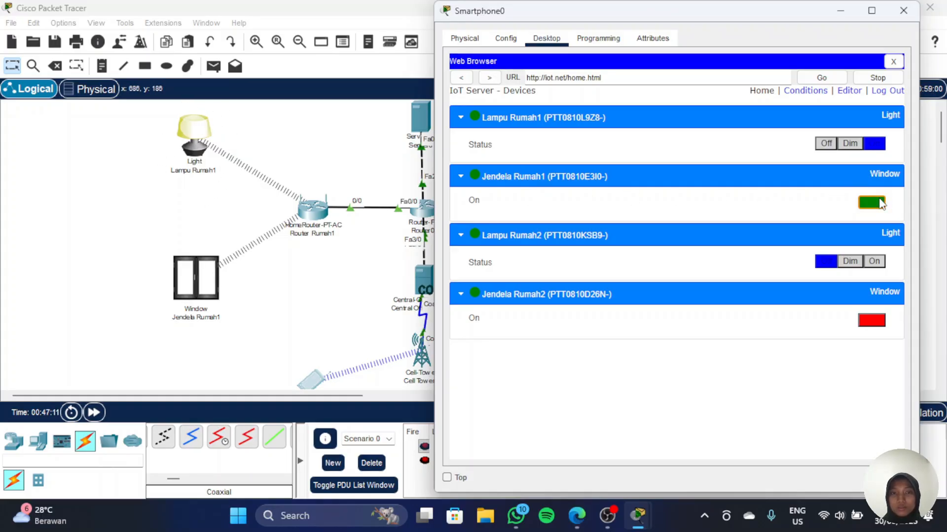
{"action": "left_click", "coordinate": [880, 204]}
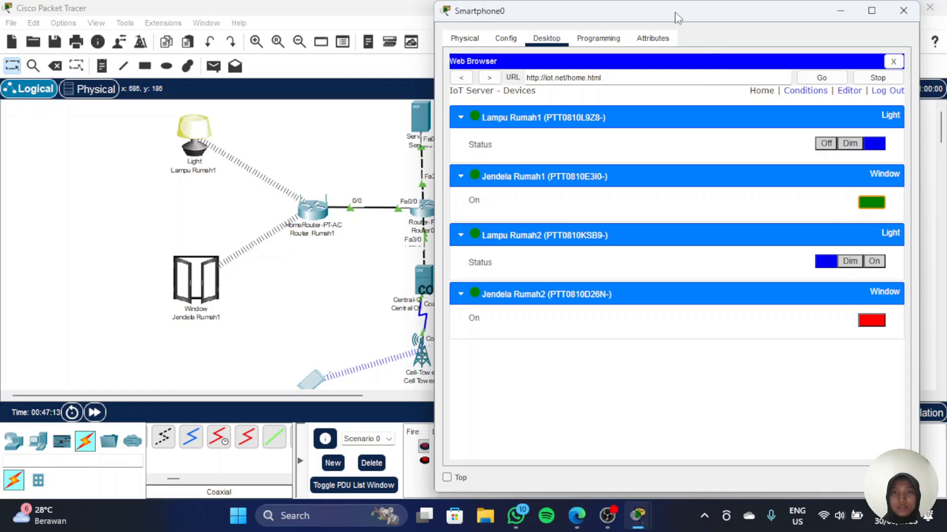
Step: Switch Lampu Rumah2 on and open Jendela Rumah2 from the smartphone, then close the smartphone window
{"action": "left_click_drag", "start_coordinate": [675, 15], "coordinate": [194, 22]}
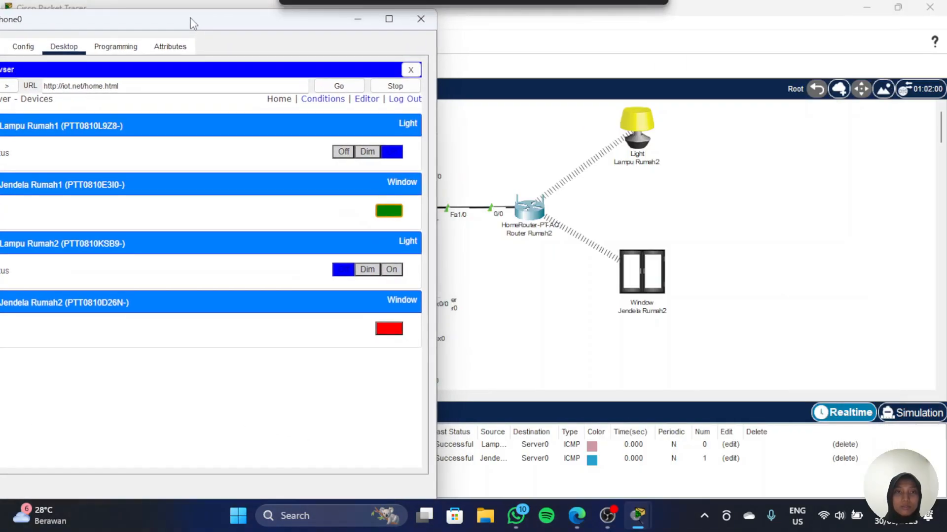
{"action": "left_click", "coordinate": [383, 272]}
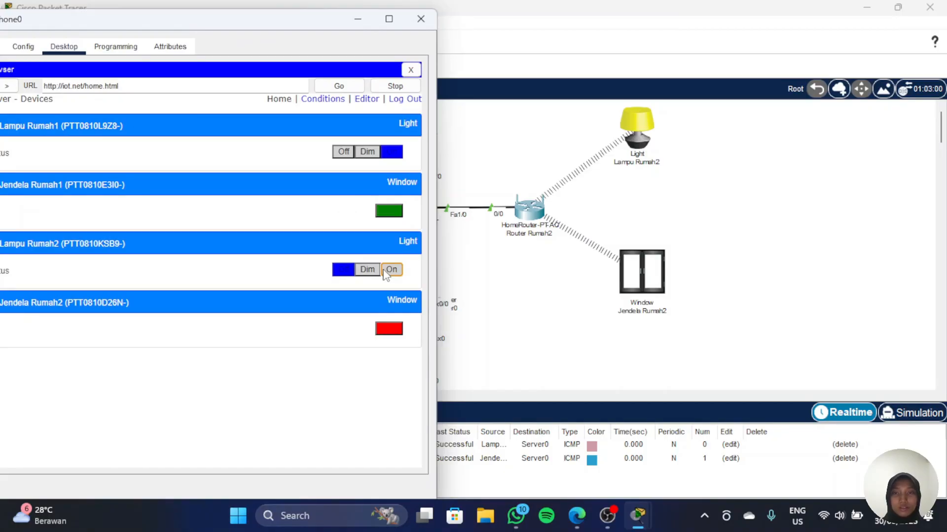
{"action": "left_click", "coordinate": [394, 329]}
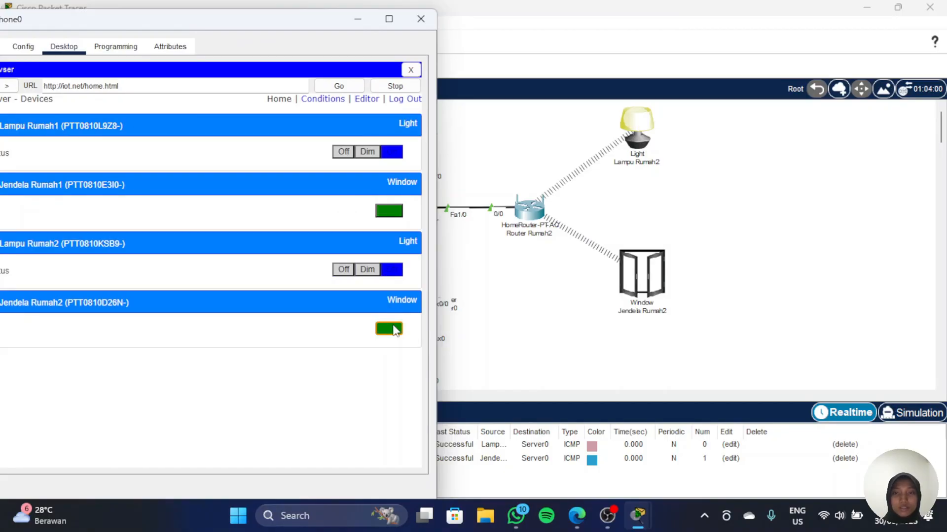
{"action": "left_click", "coordinate": [393, 329]}
{"action": "left_click", "coordinate": [394, 328]}
{"action": "left_click", "coordinate": [394, 329]}
{"action": "left_click", "coordinate": [355, 21]}
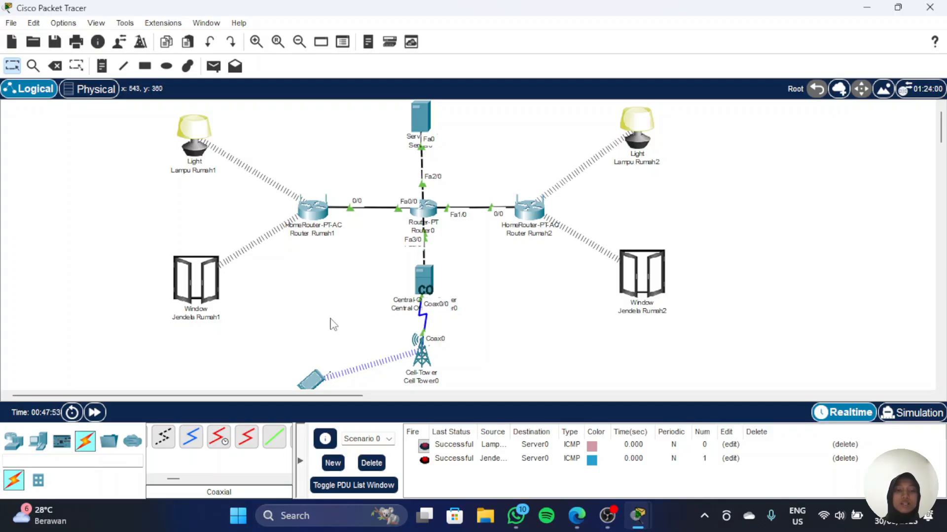
{"action": "scroll", "coordinate": [331, 323], "scroll_direction": "down", "scroll_amount": 1}
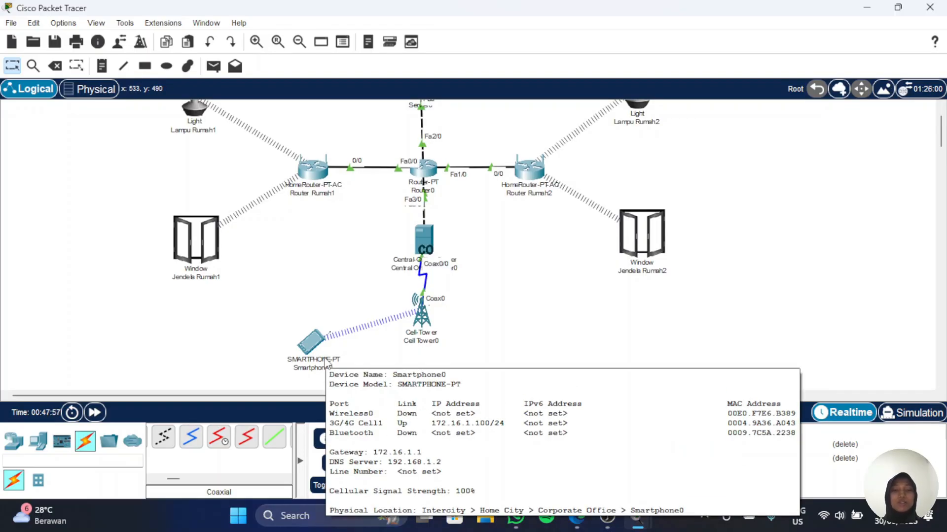
{"action": "scroll", "coordinate": [324, 364], "scroll_direction": "up", "scroll_amount": 1}
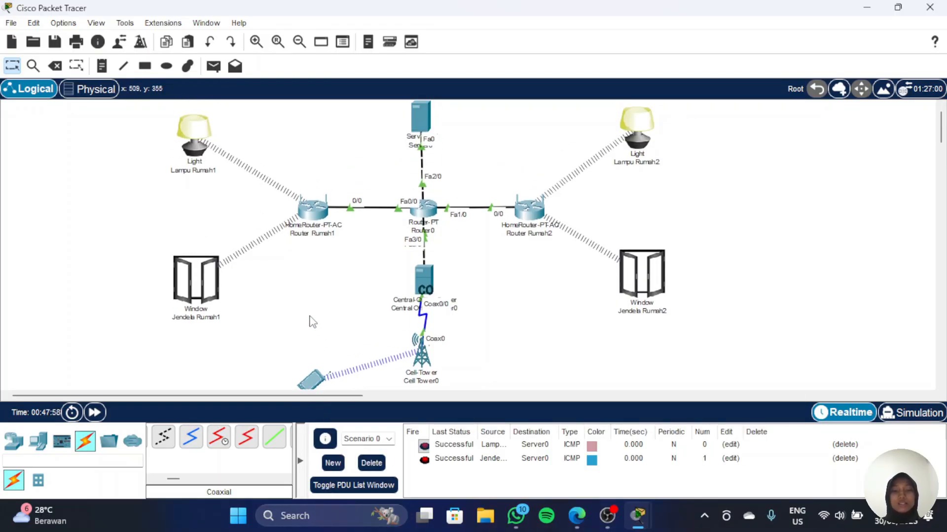